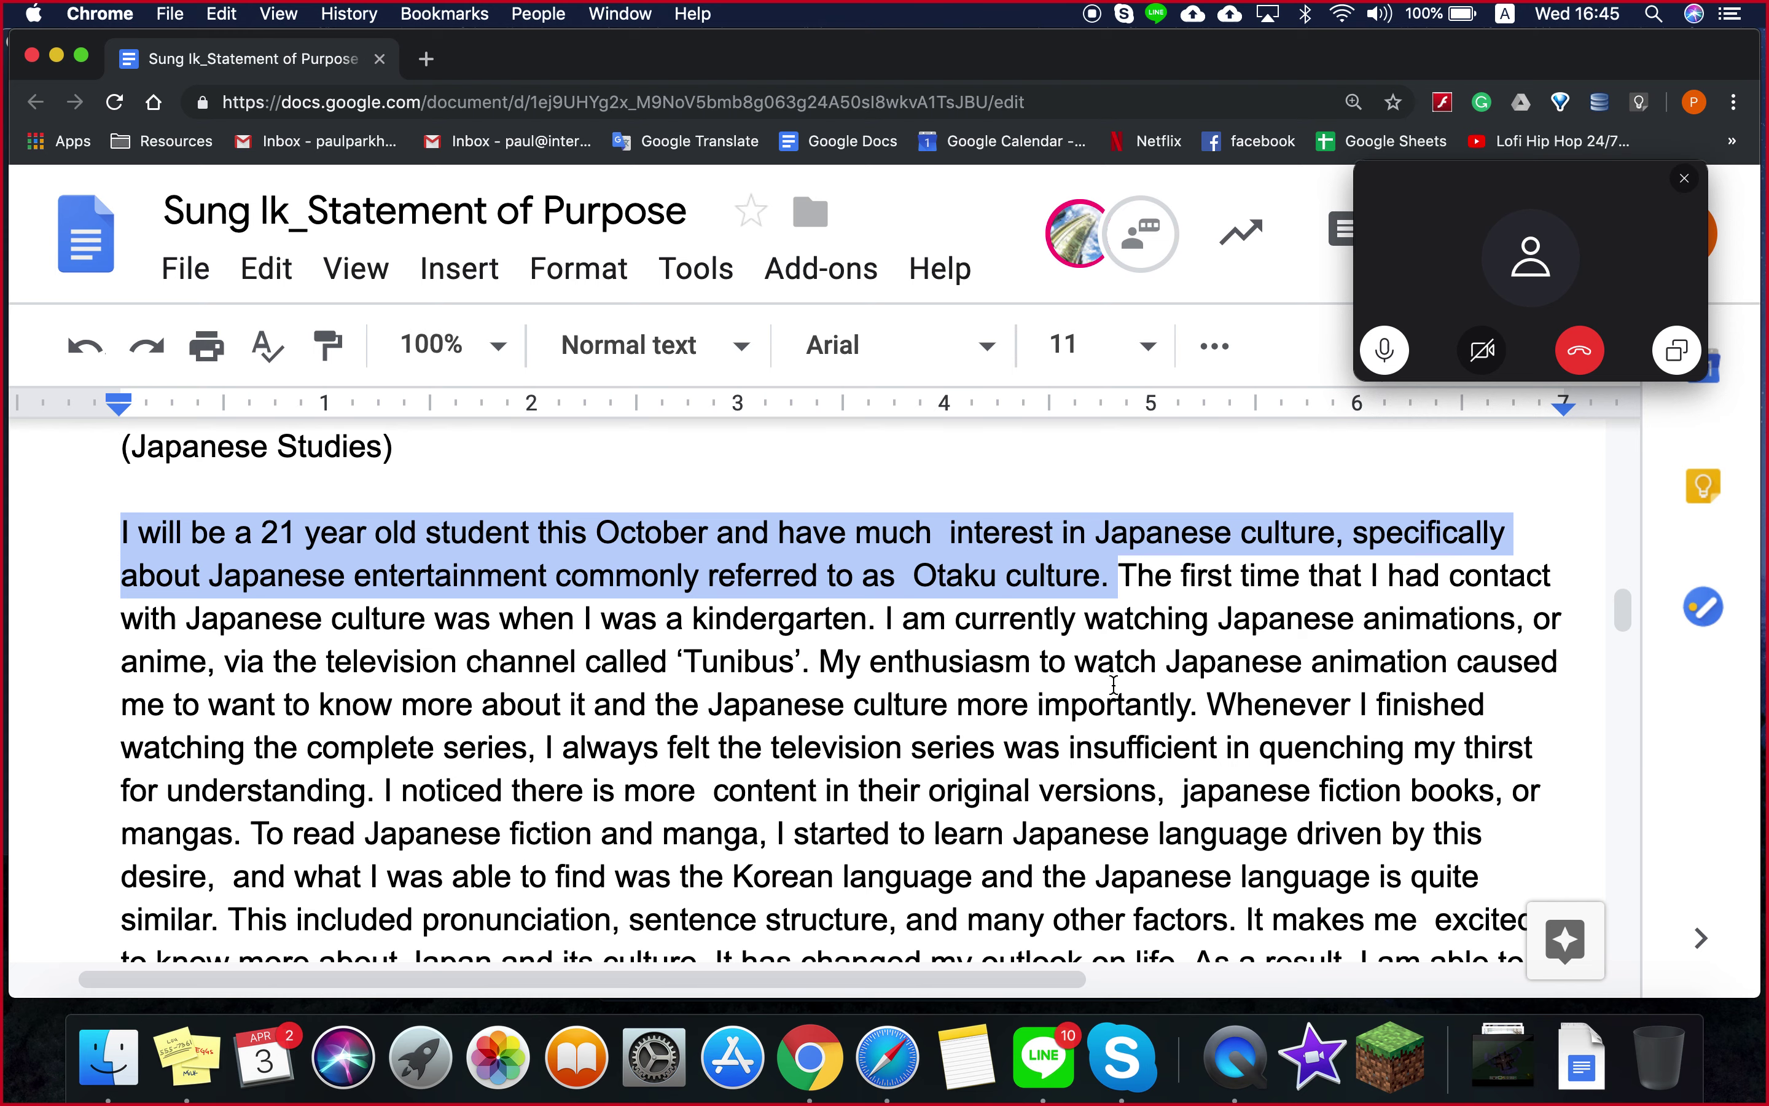
- Highlight opening-paragraph sentences in turn: kindergarten contact, anime on Tunibus, Japanese animation
left_click(1099, 662)
left_click_drag(1119, 575, 823, 667)
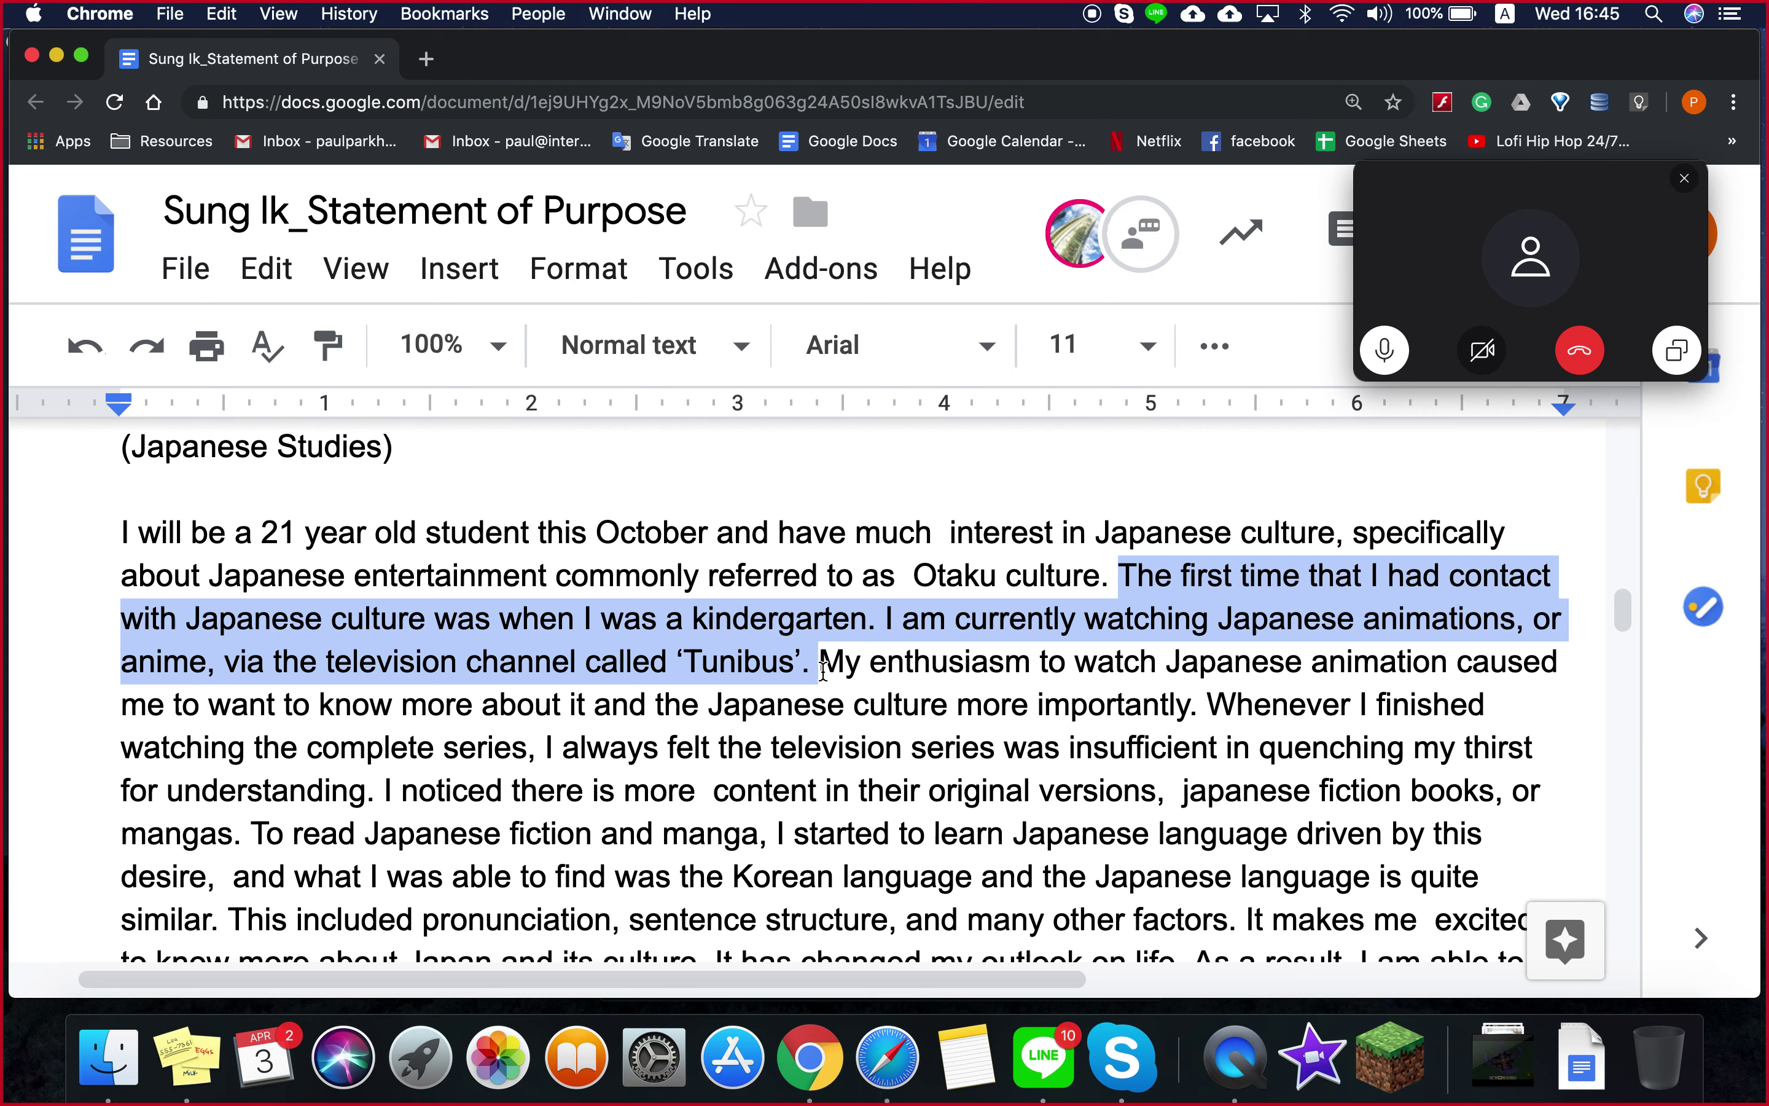
left_click(823, 668)
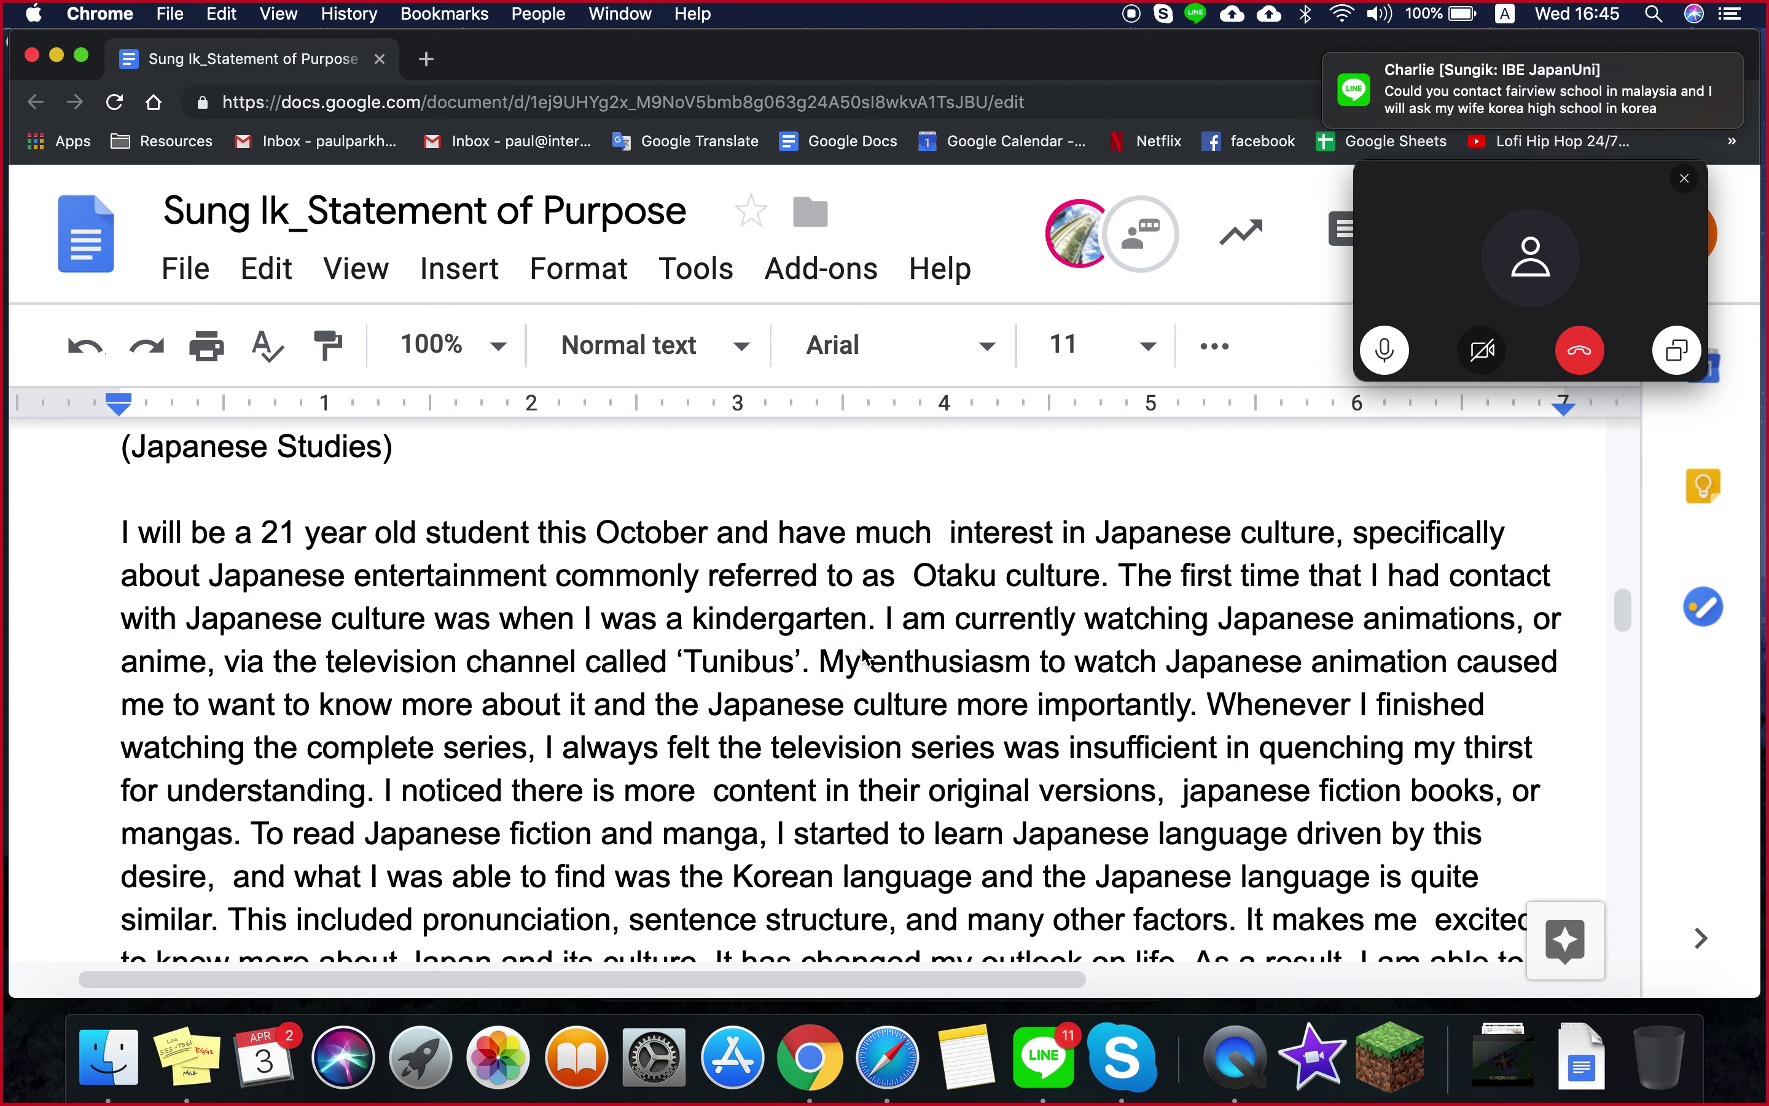
left_click_drag(877, 620, 804, 669)
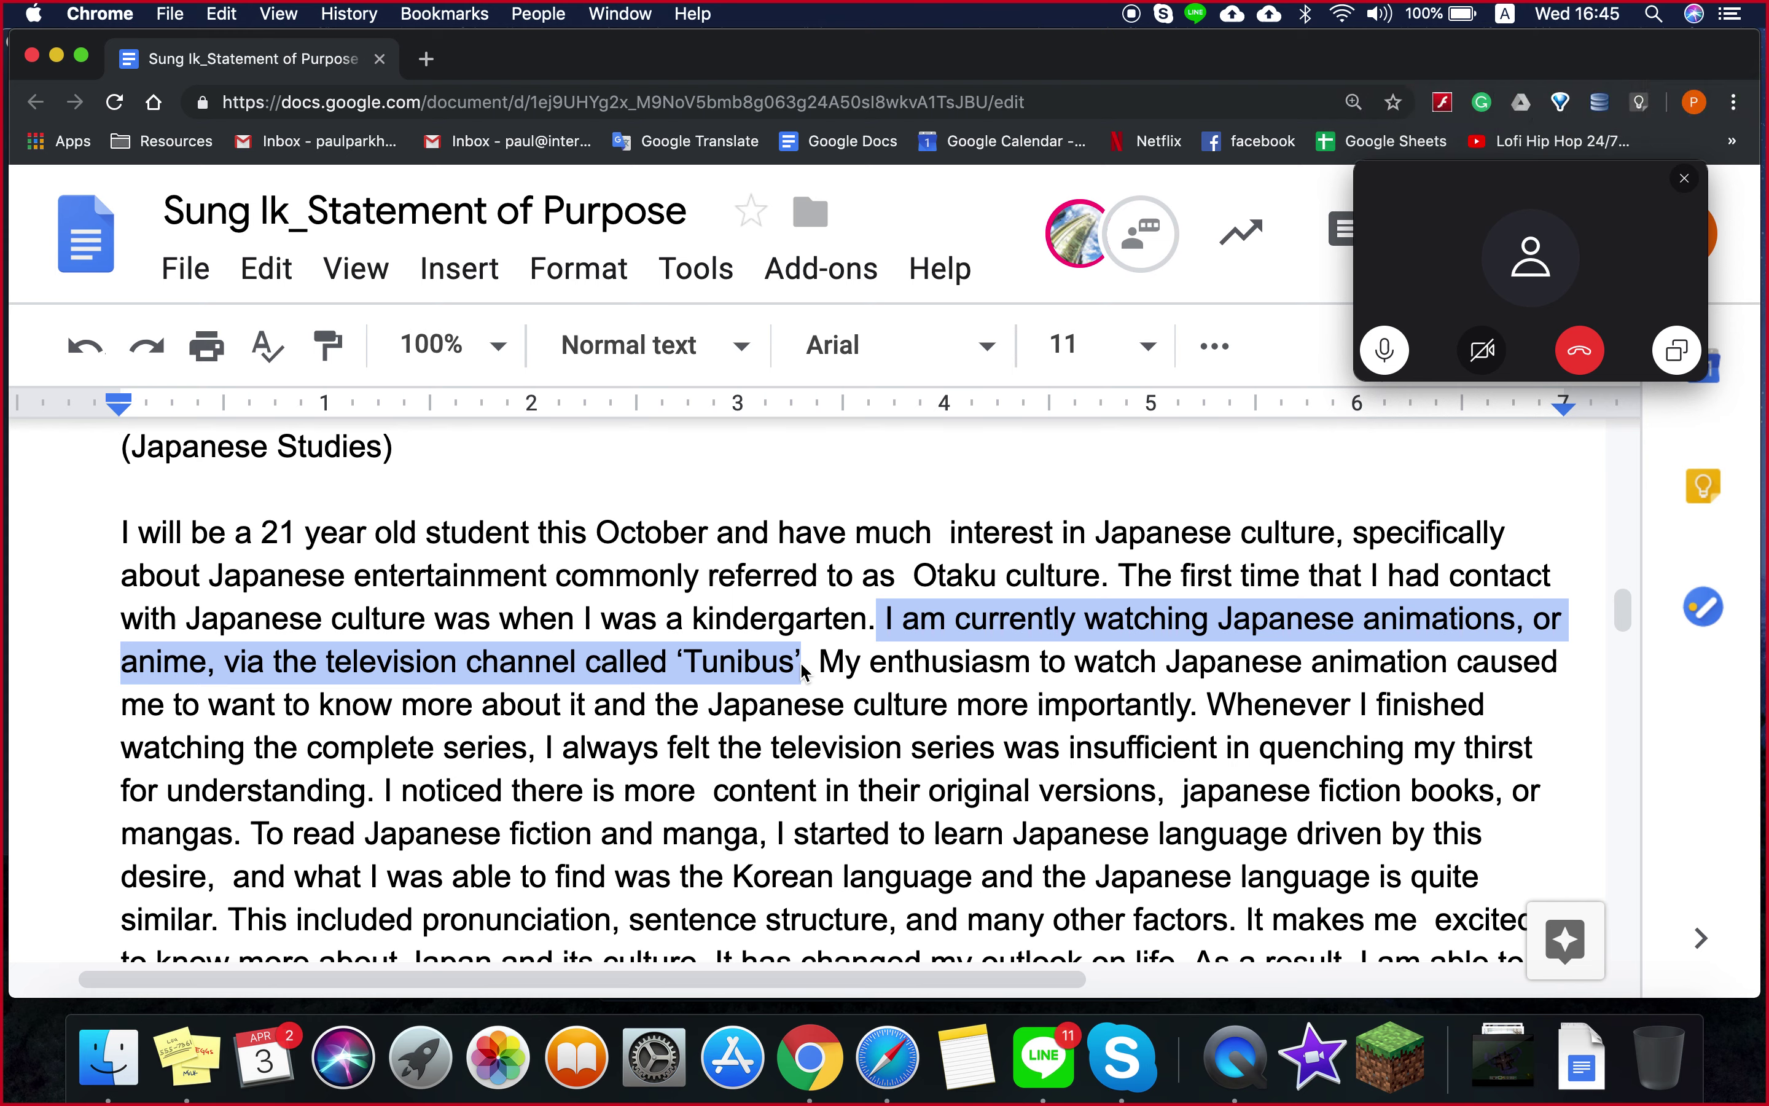
left_click(772, 617)
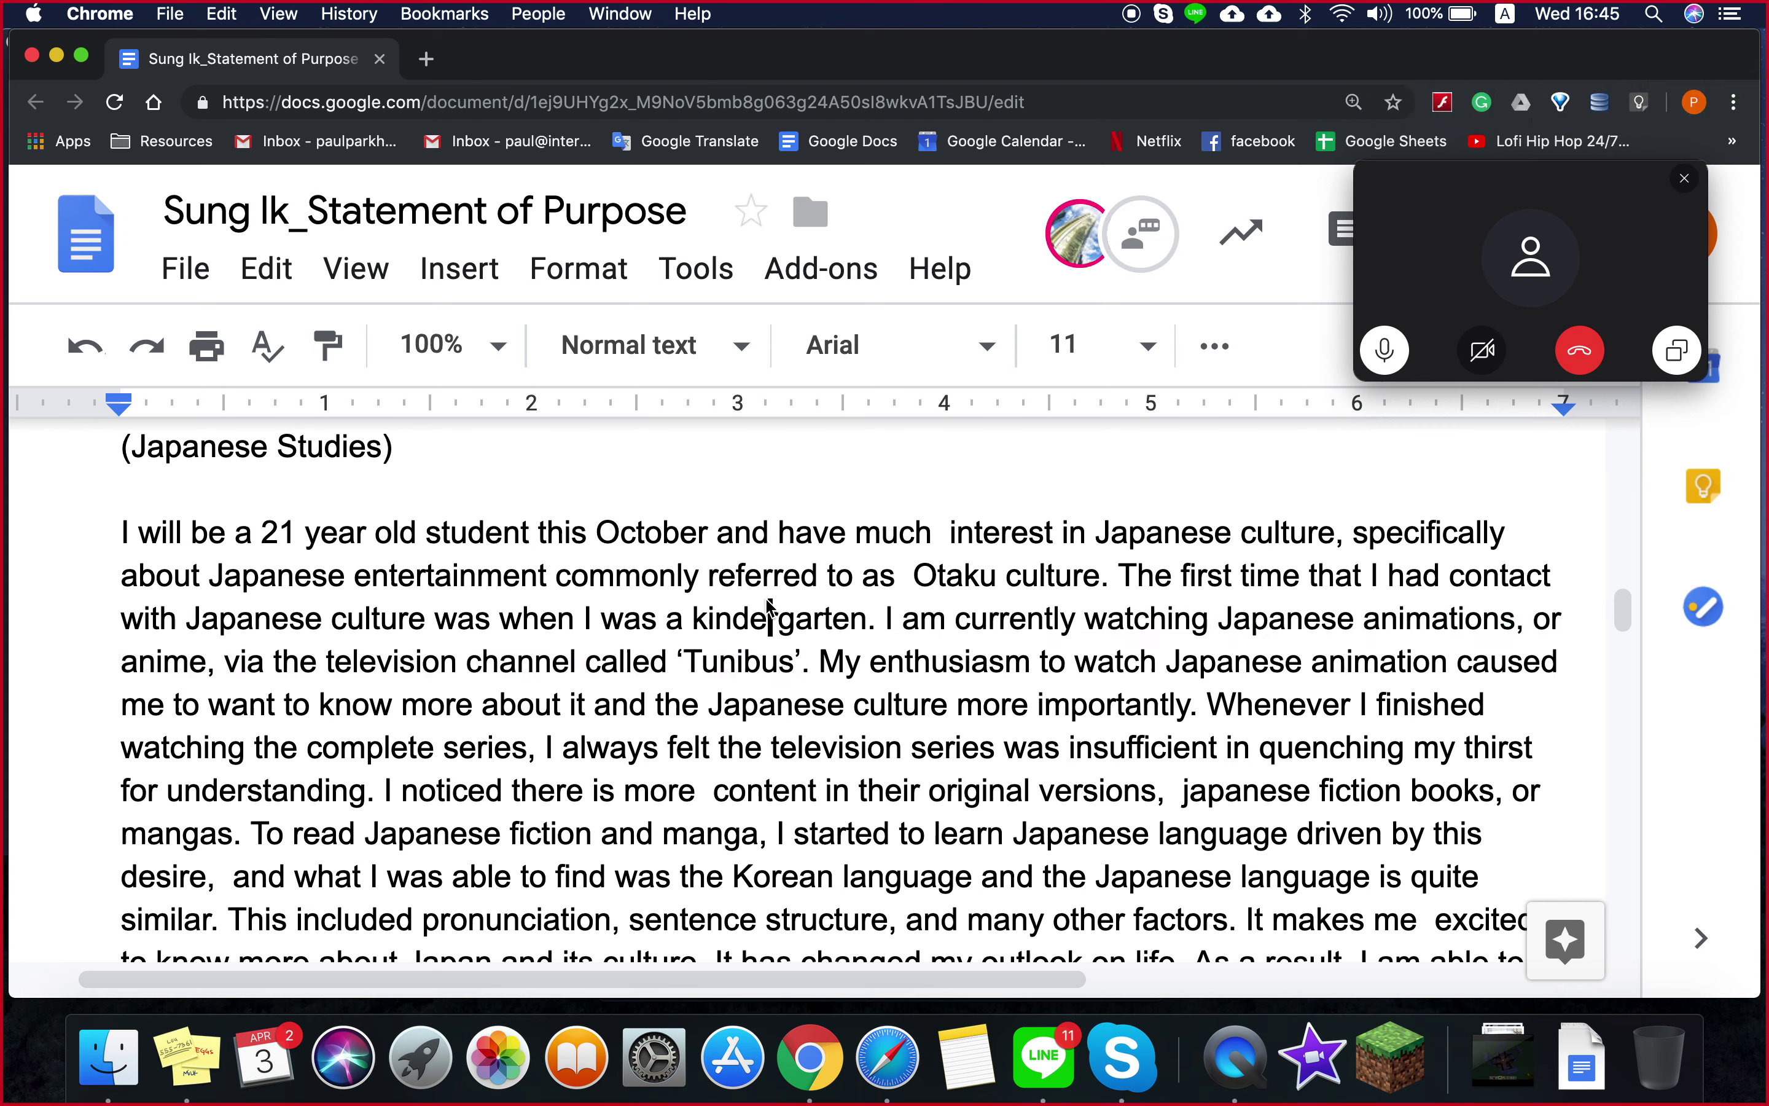
left_click_drag(877, 621, 67, 514)
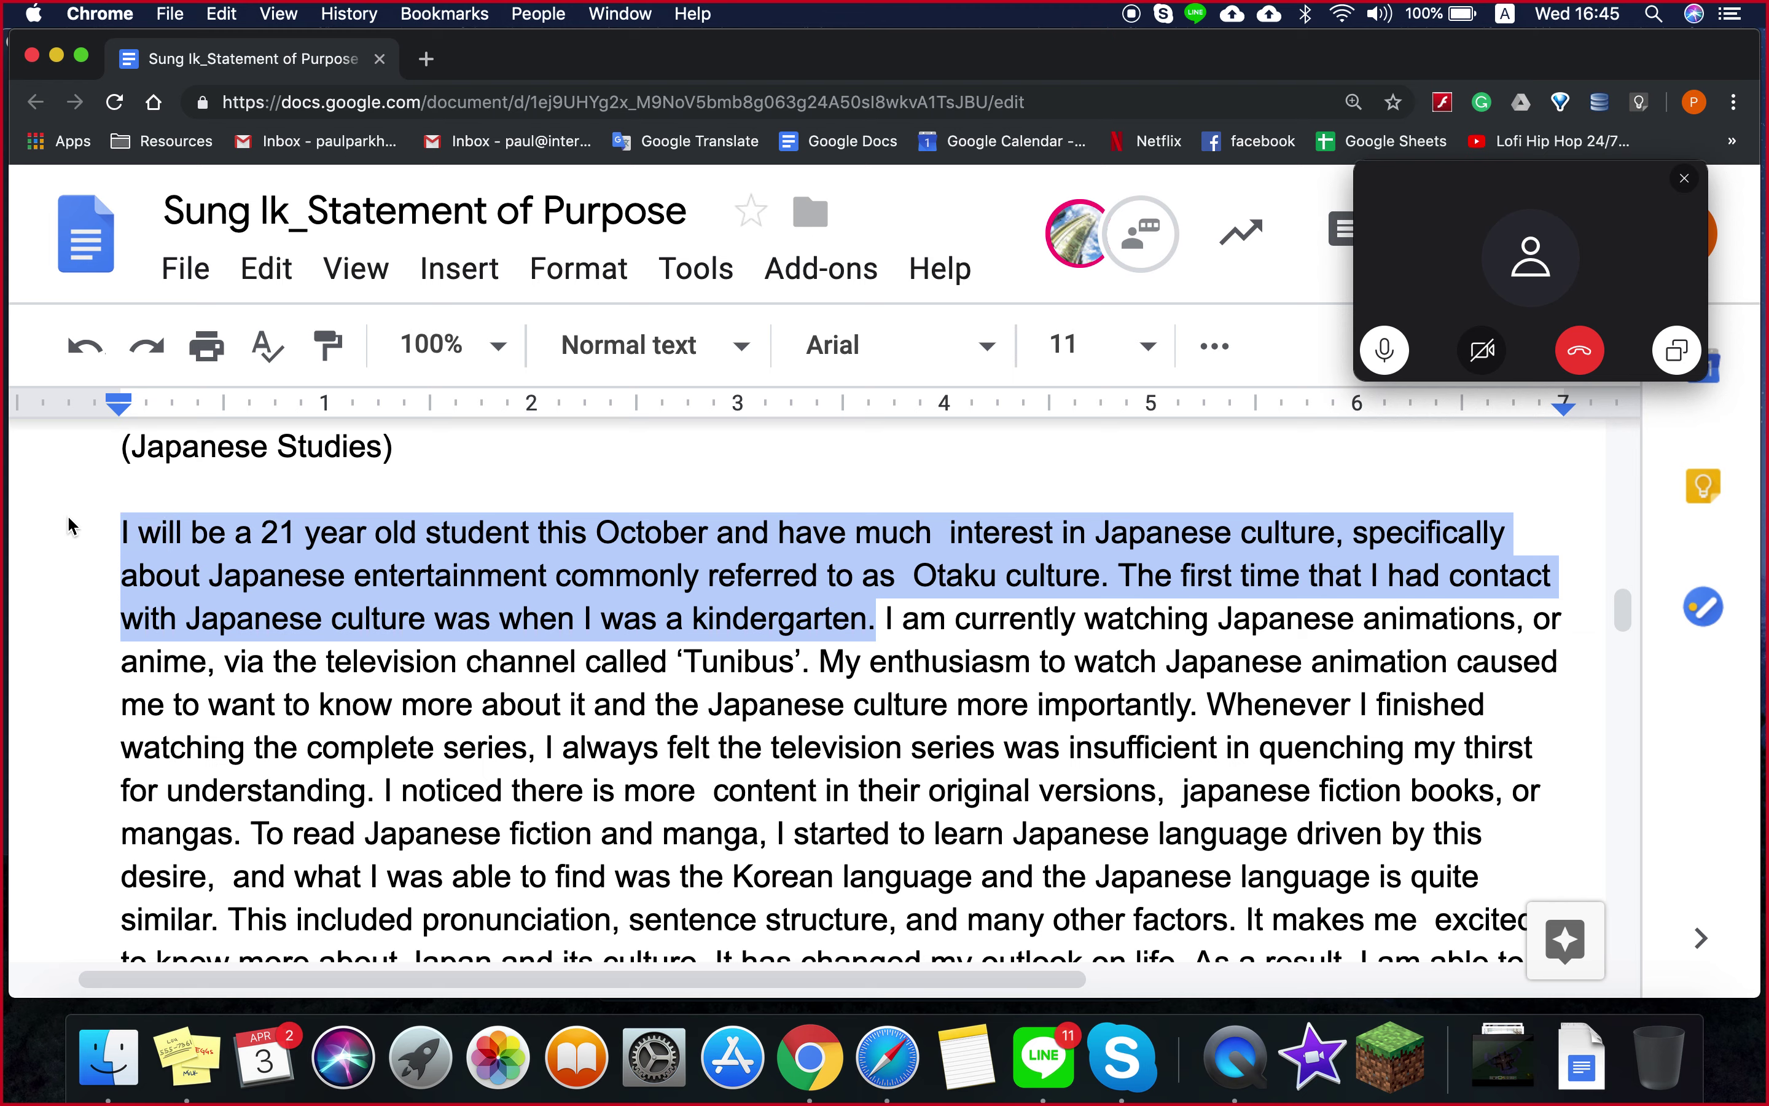
left_click(782, 665)
left_click_drag(885, 621, 1203, 715)
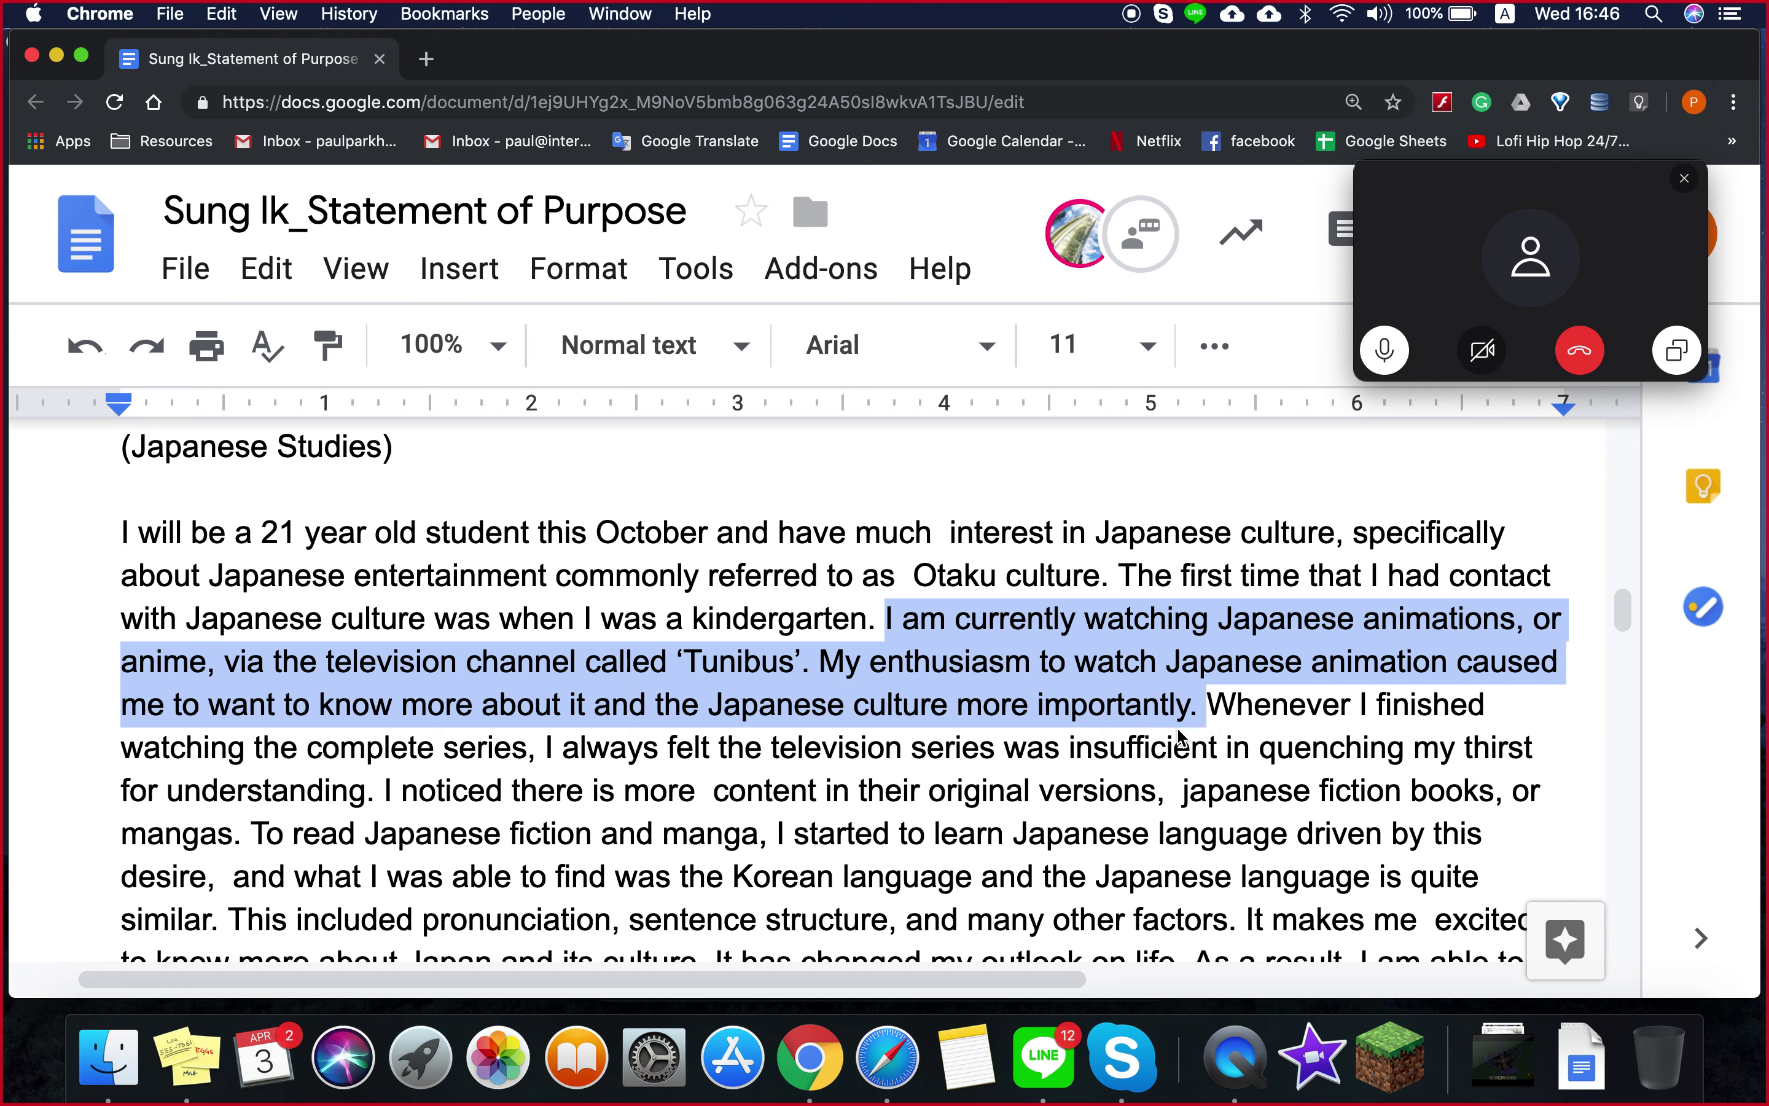
- Scroll down past the Draft 3 feedback and its cherry-blossom opening suggestion
scroll(1173, 734, "down", 2)
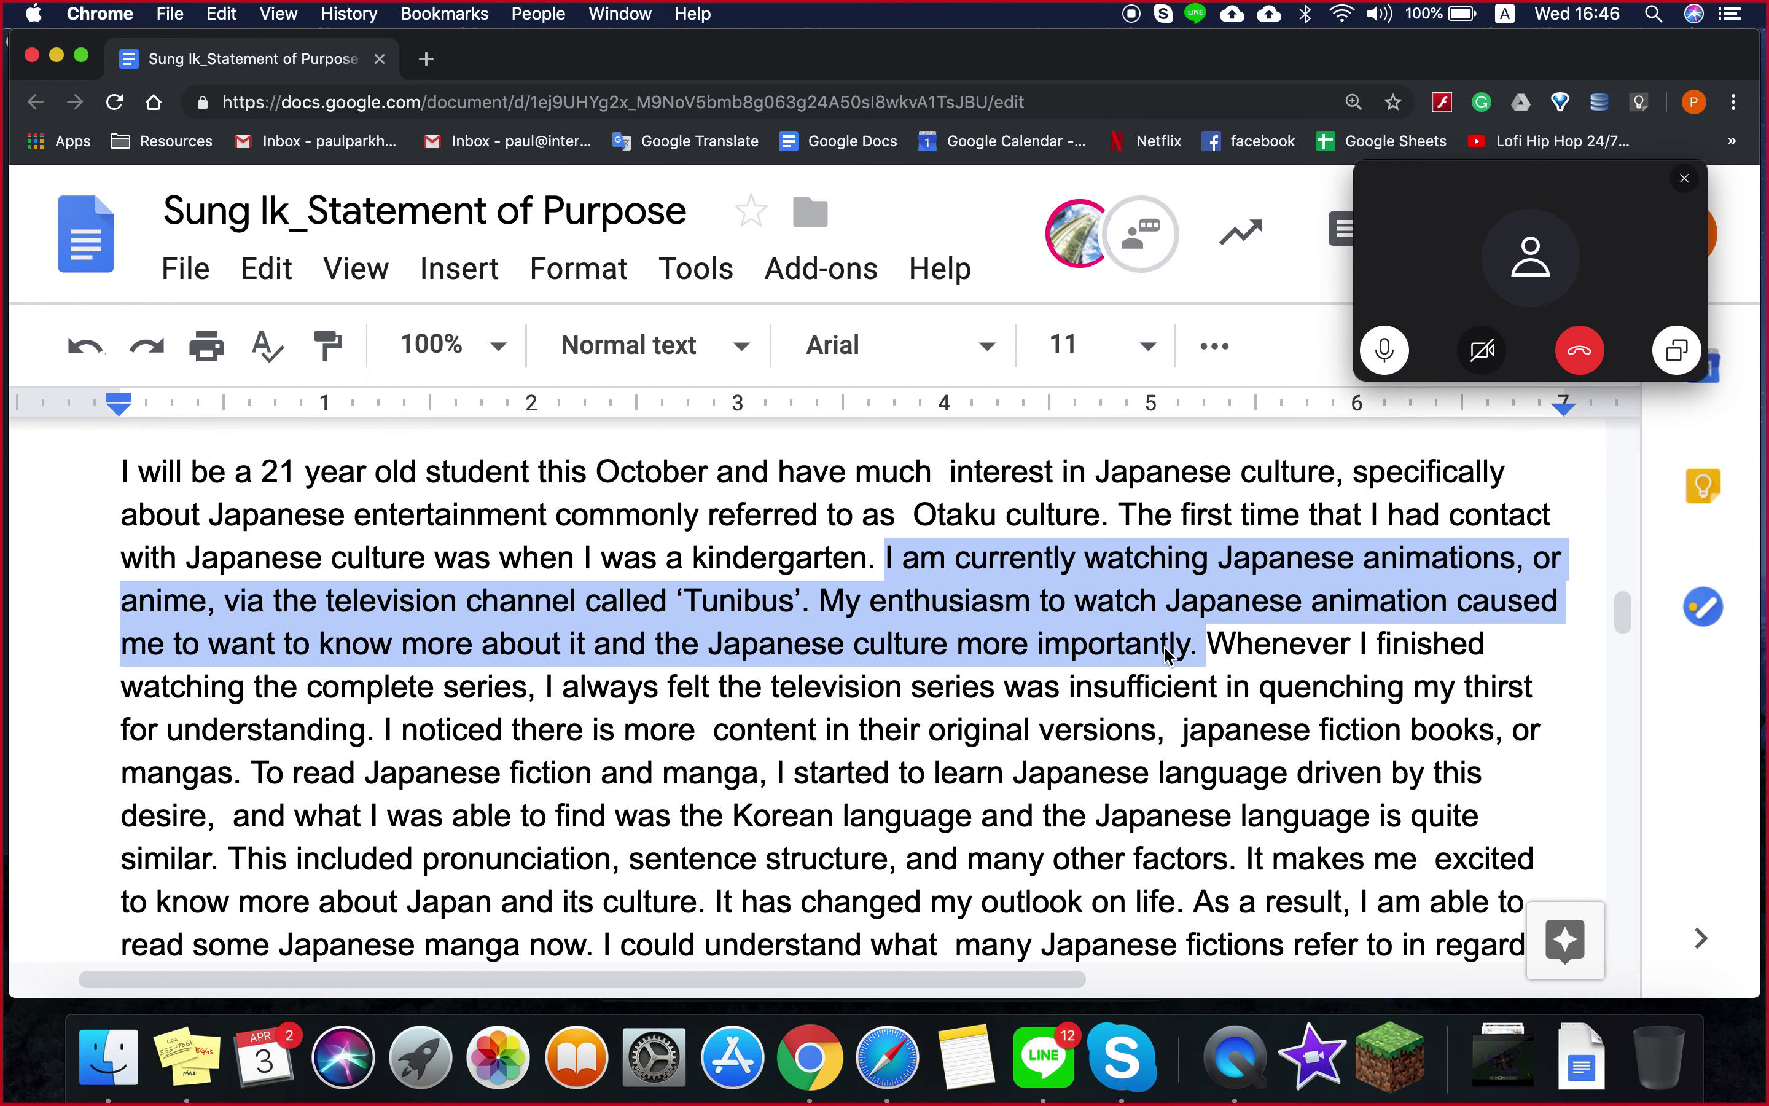
left_click(1059, 665)
scroll(1082, 661, "down", 15)
scroll(1081, 661, "down", 15)
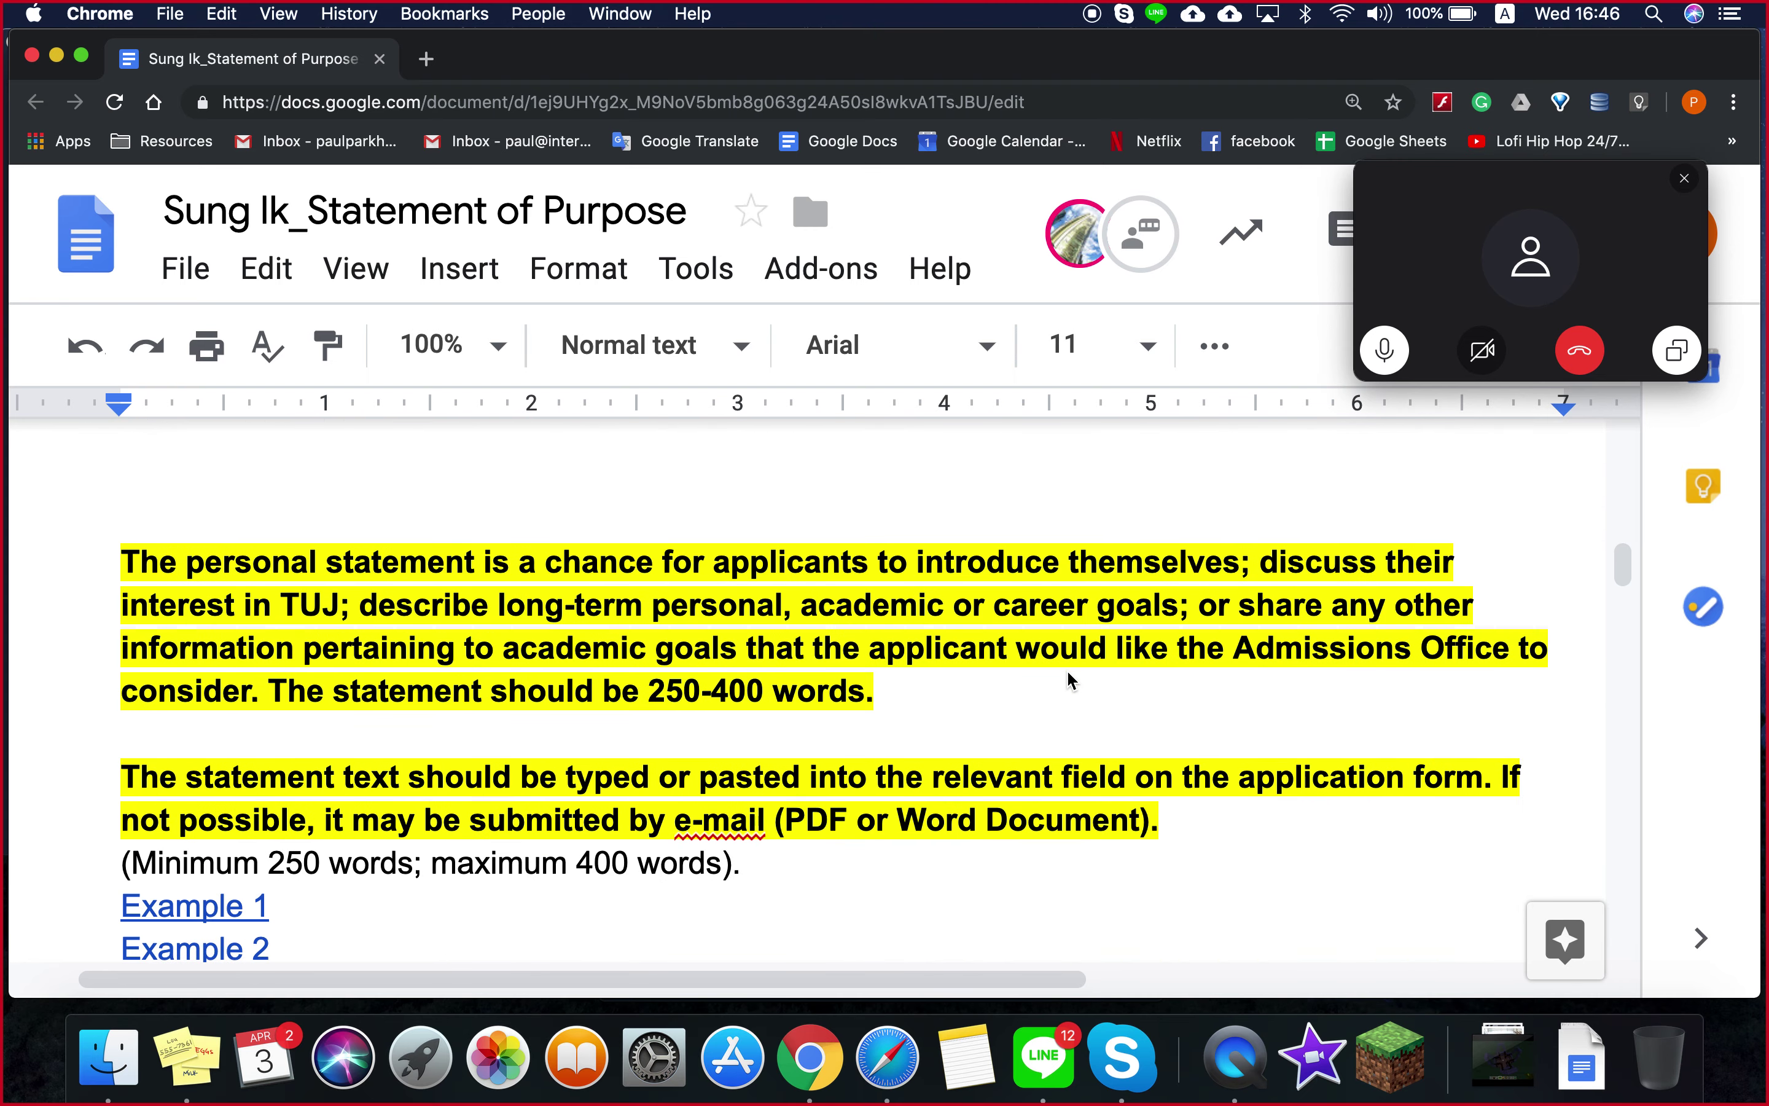
scroll(1069, 673, "up", 15)
scroll(1066, 673, "down", 5)
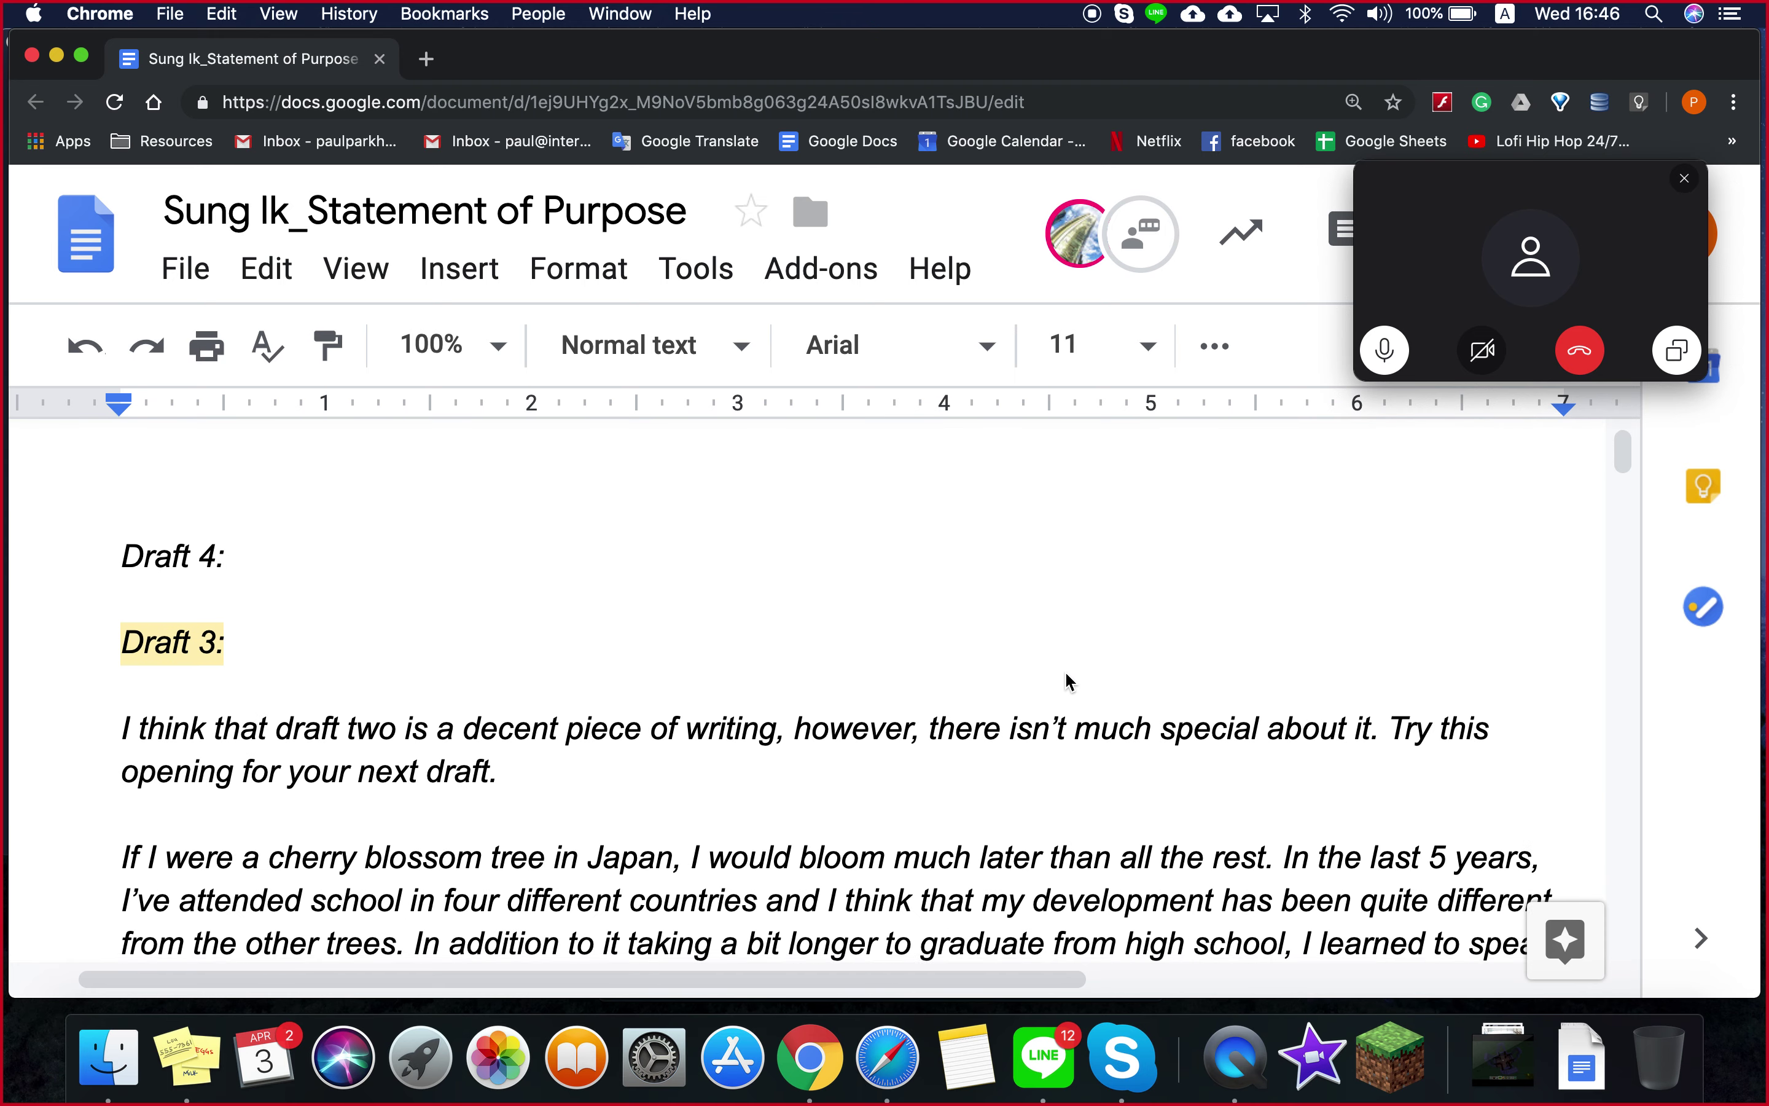
scroll(1067, 682, "down", 1)
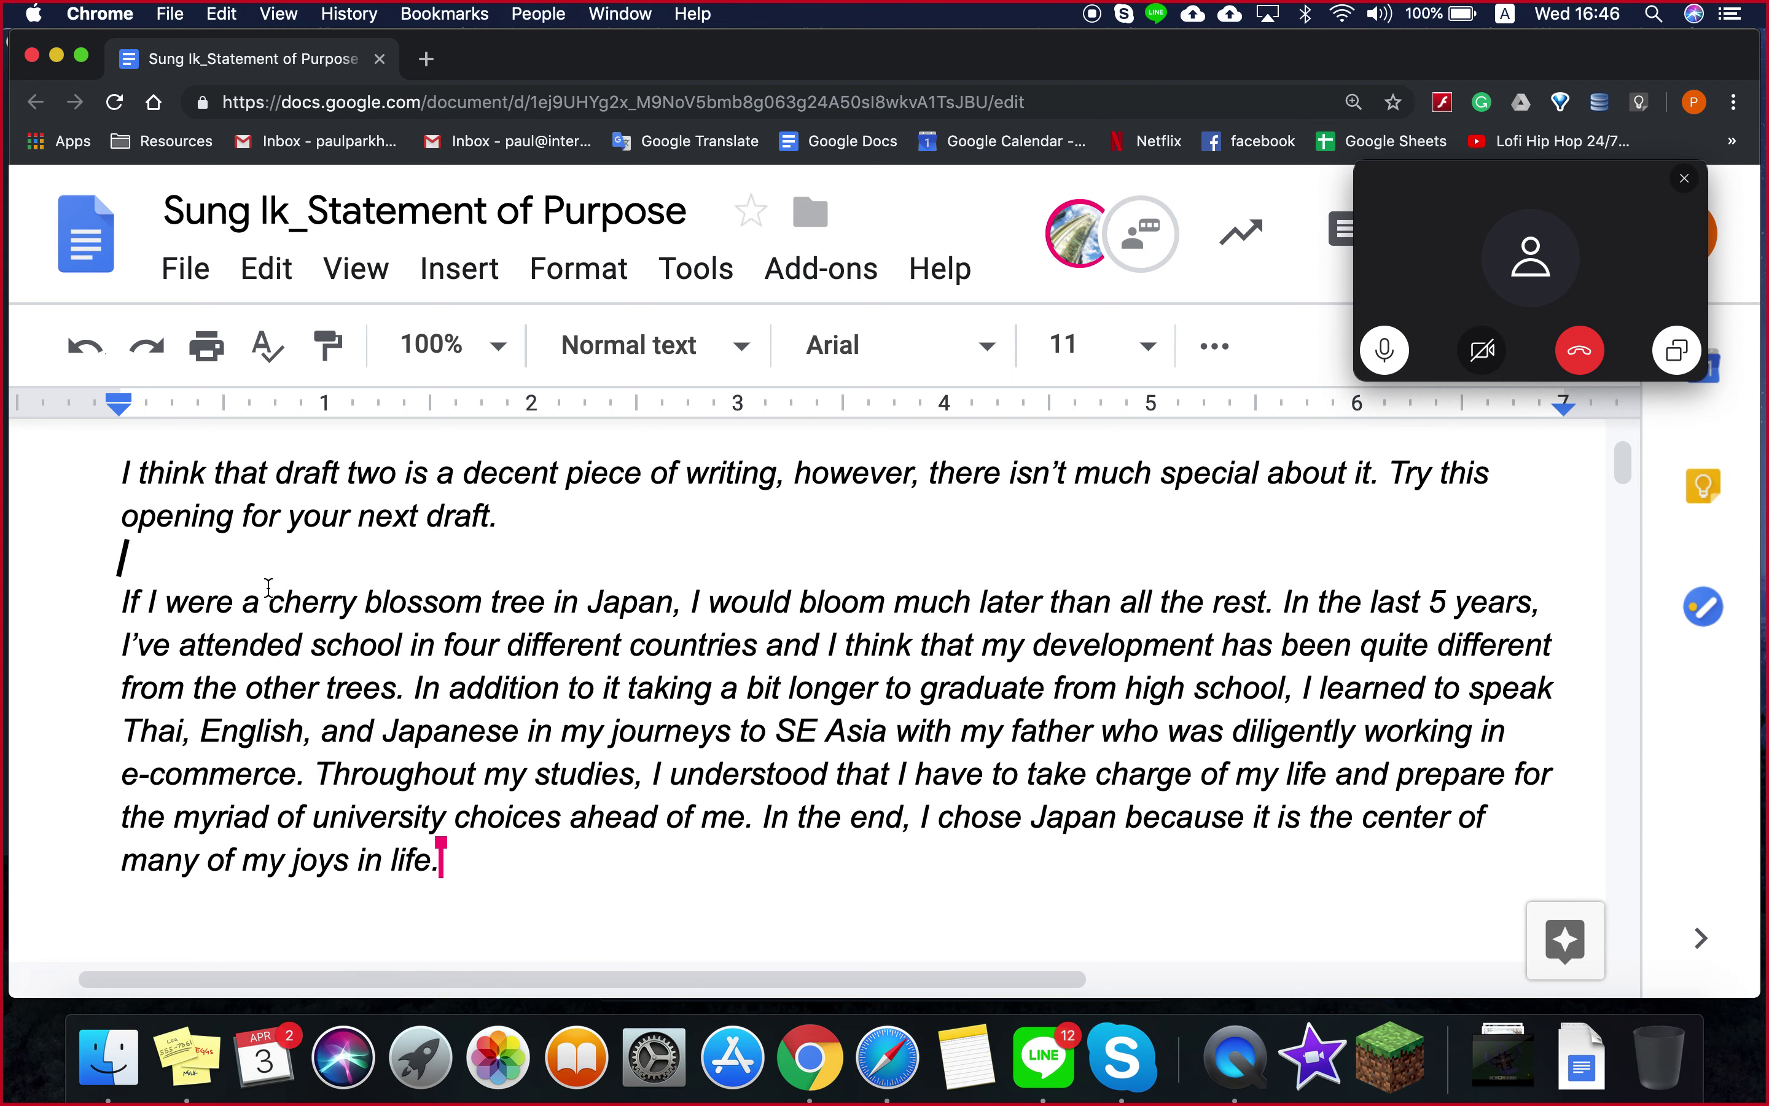
left_click(155, 602)
left_click_drag(116, 600, 1285, 605)
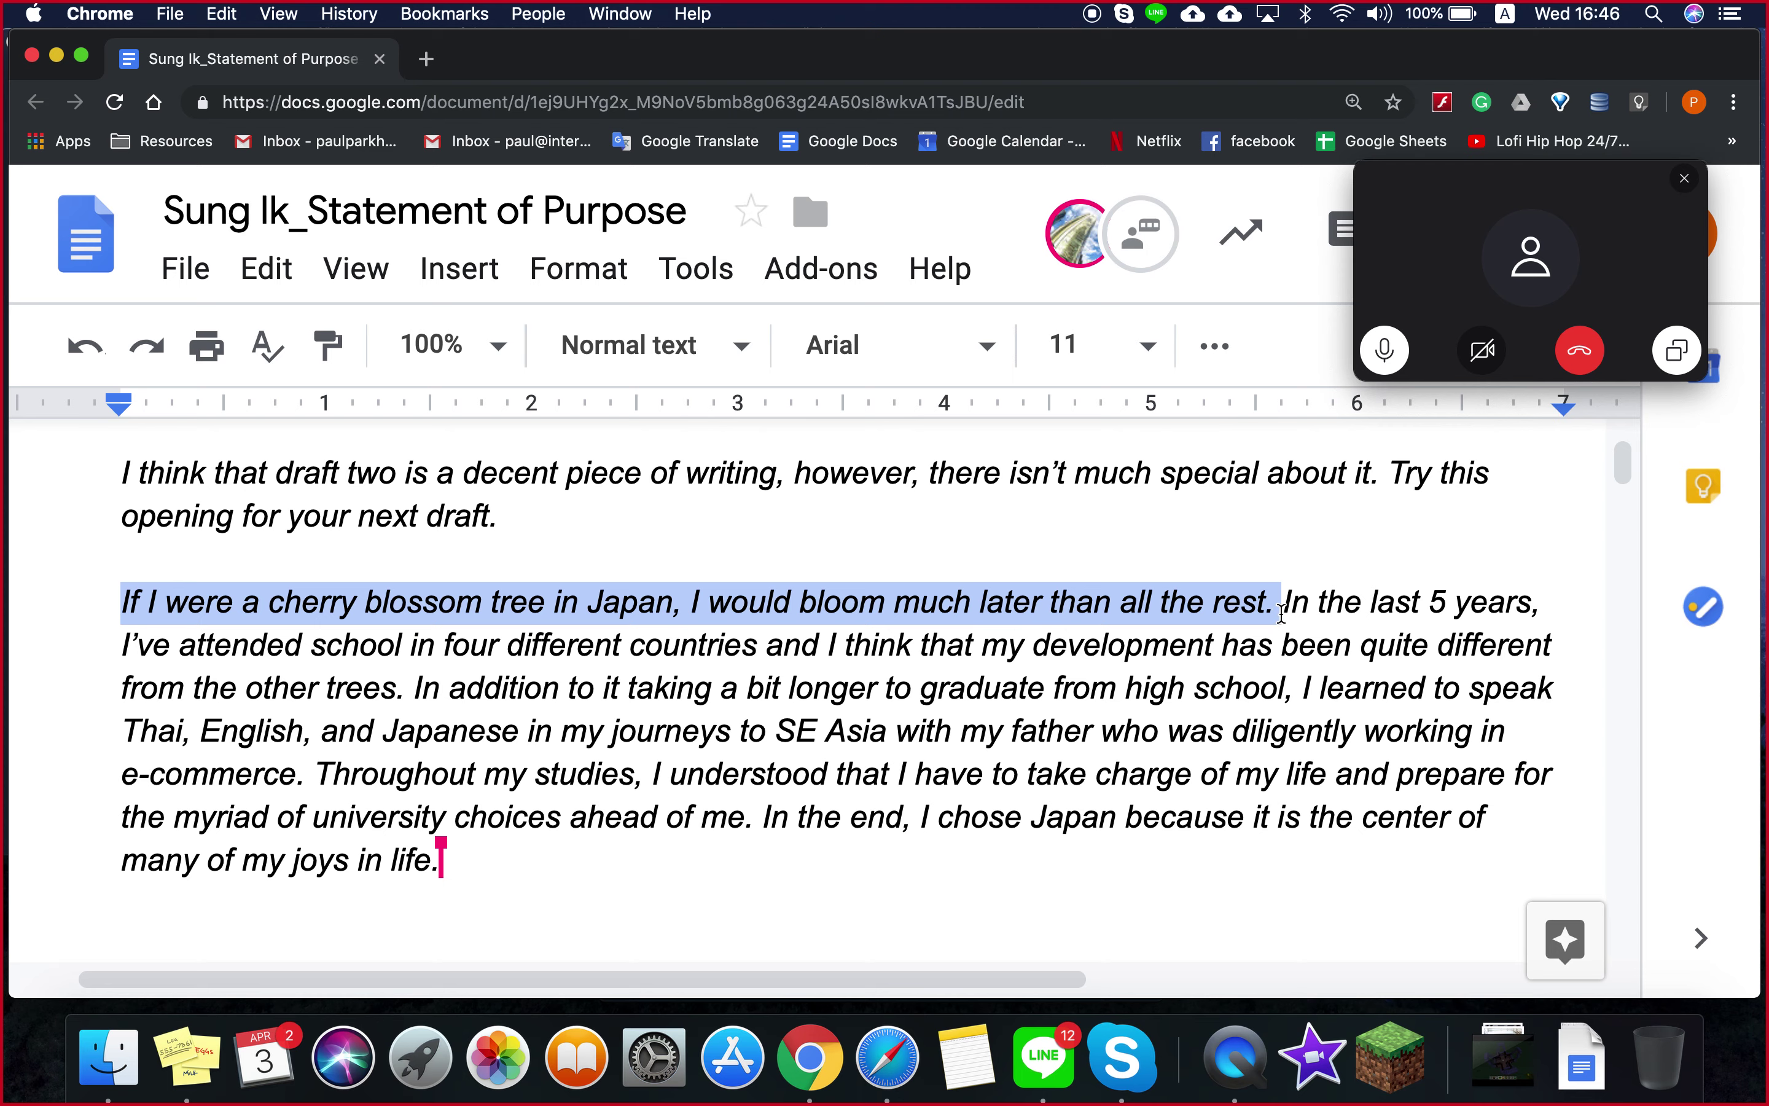
left_click(1242, 644)
left_click(1285, 601, "shift")
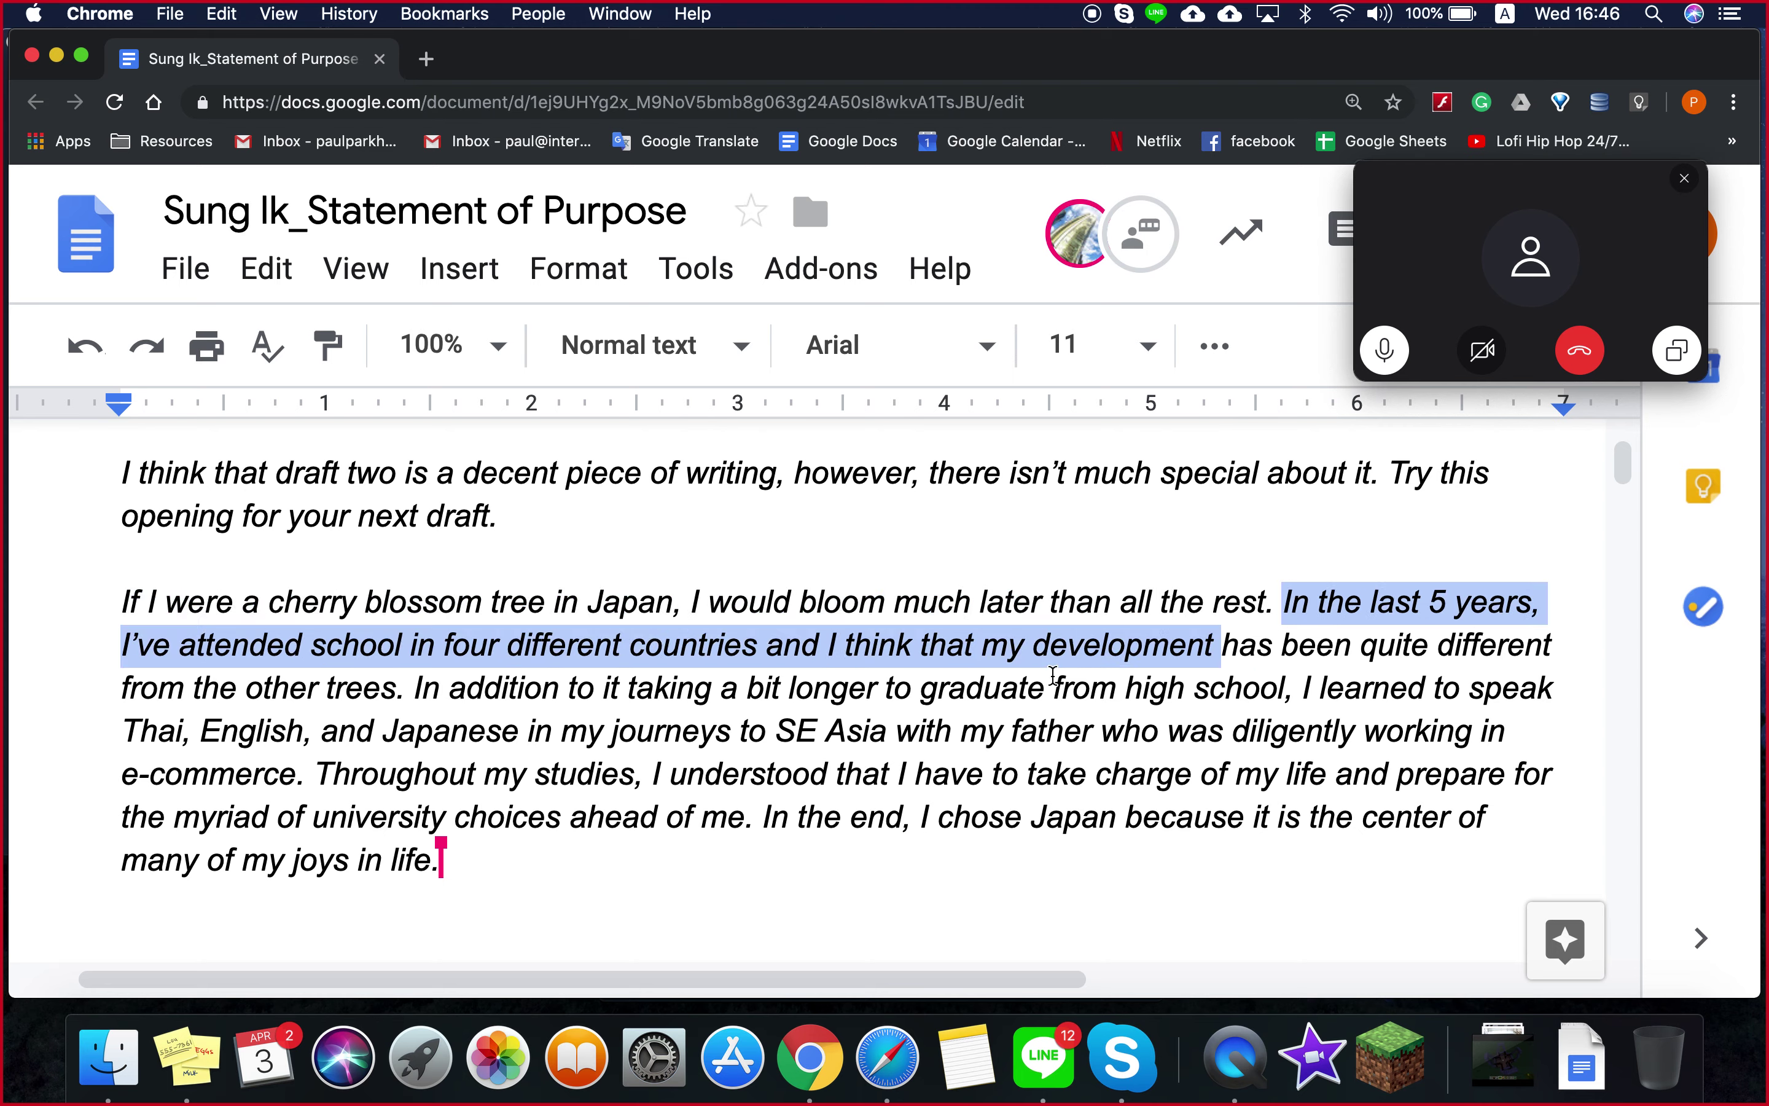
left_click_drag(1053, 677, 403, 698)
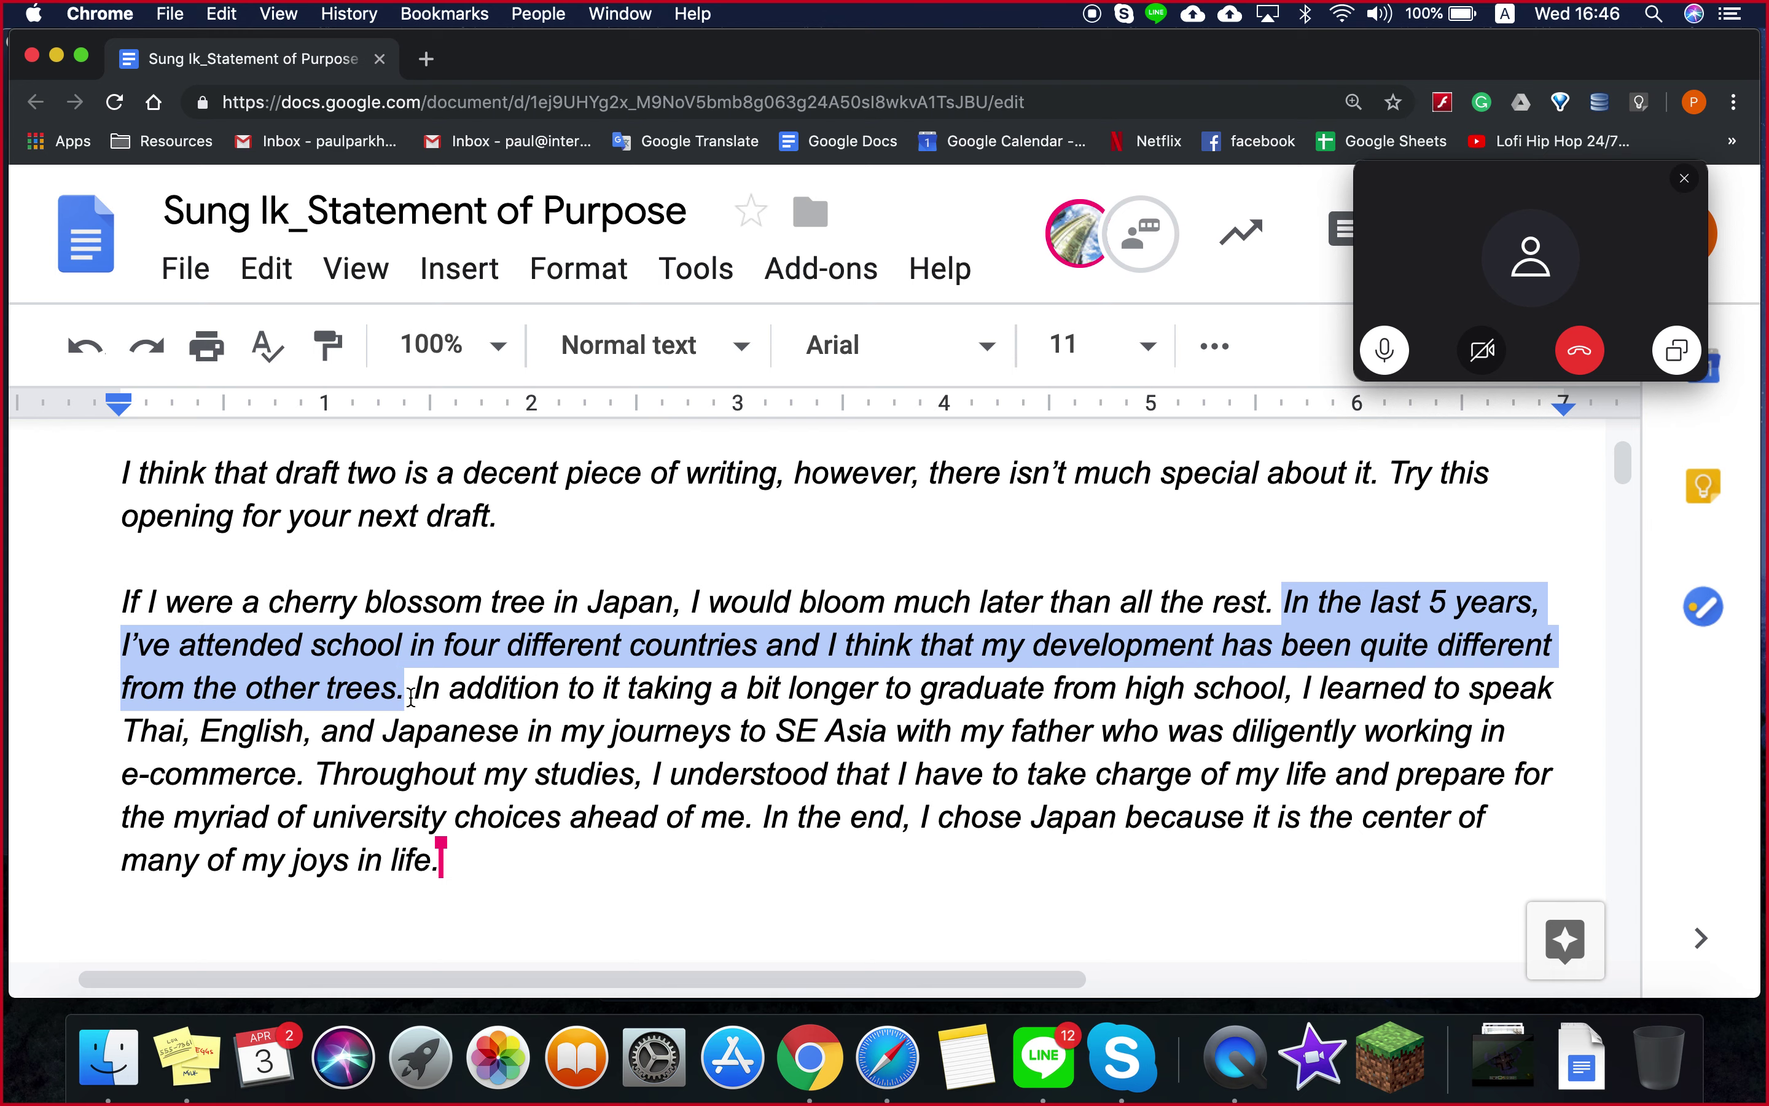
left_click(410, 695)
left_click_drag(409, 695, 246, 691)
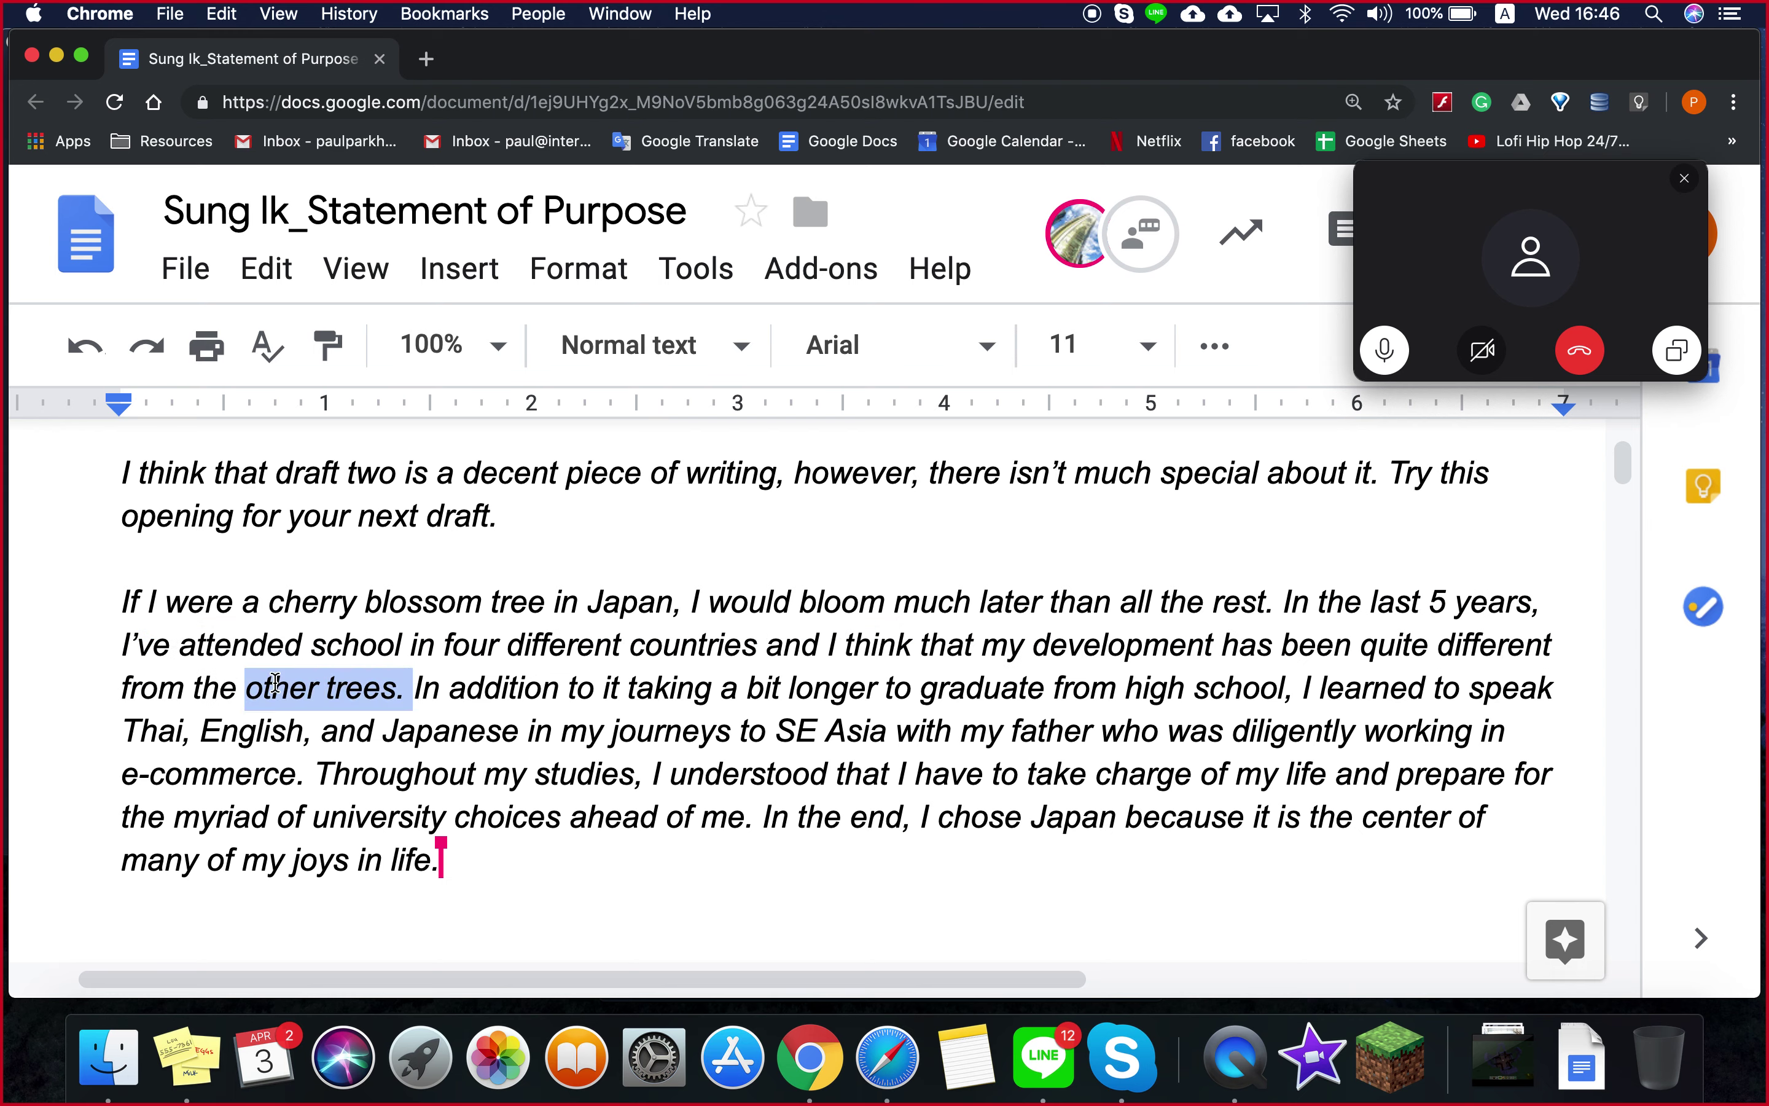
left_click(488, 731)
left_click_drag(406, 691, 315, 768)
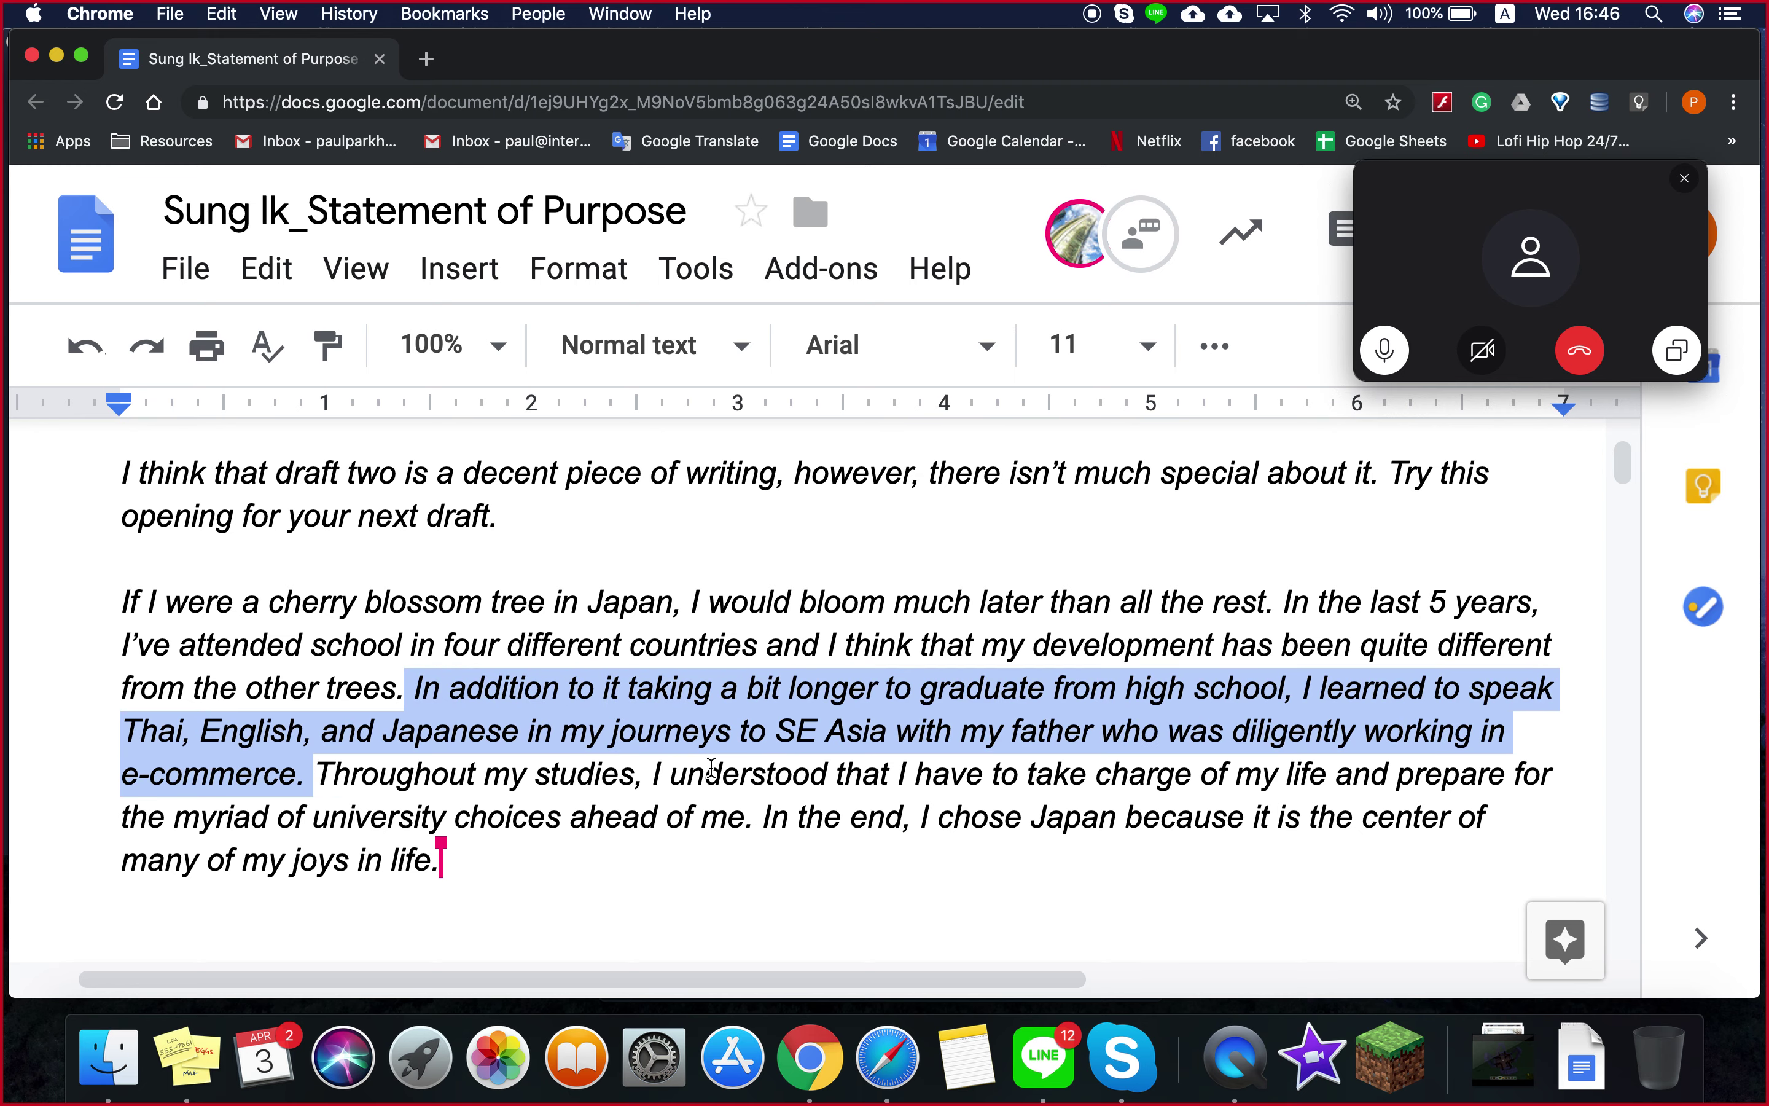
scroll(705, 768, "down", 3)
scroll(703, 768, "up", 1)
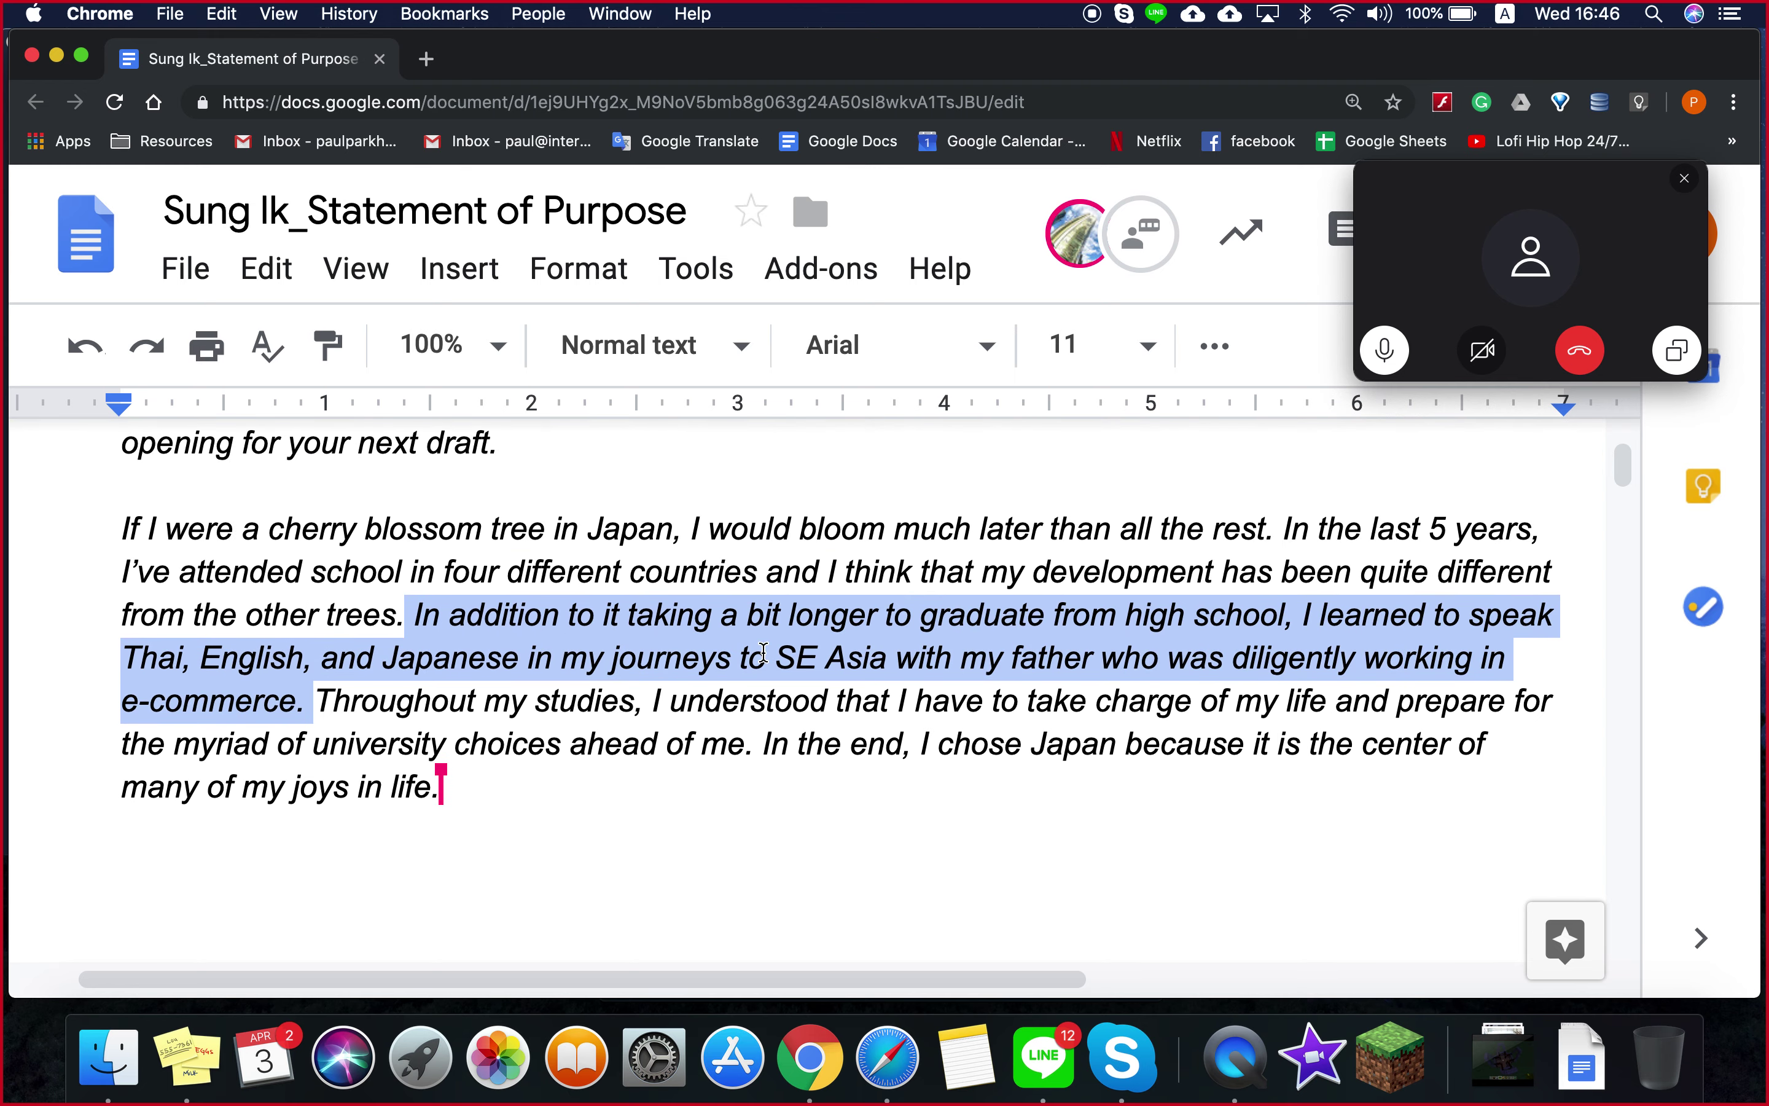
left_click_drag(693, 615, 340, 618)
left_click(554, 700)
left_click_drag(305, 700, 764, 752)
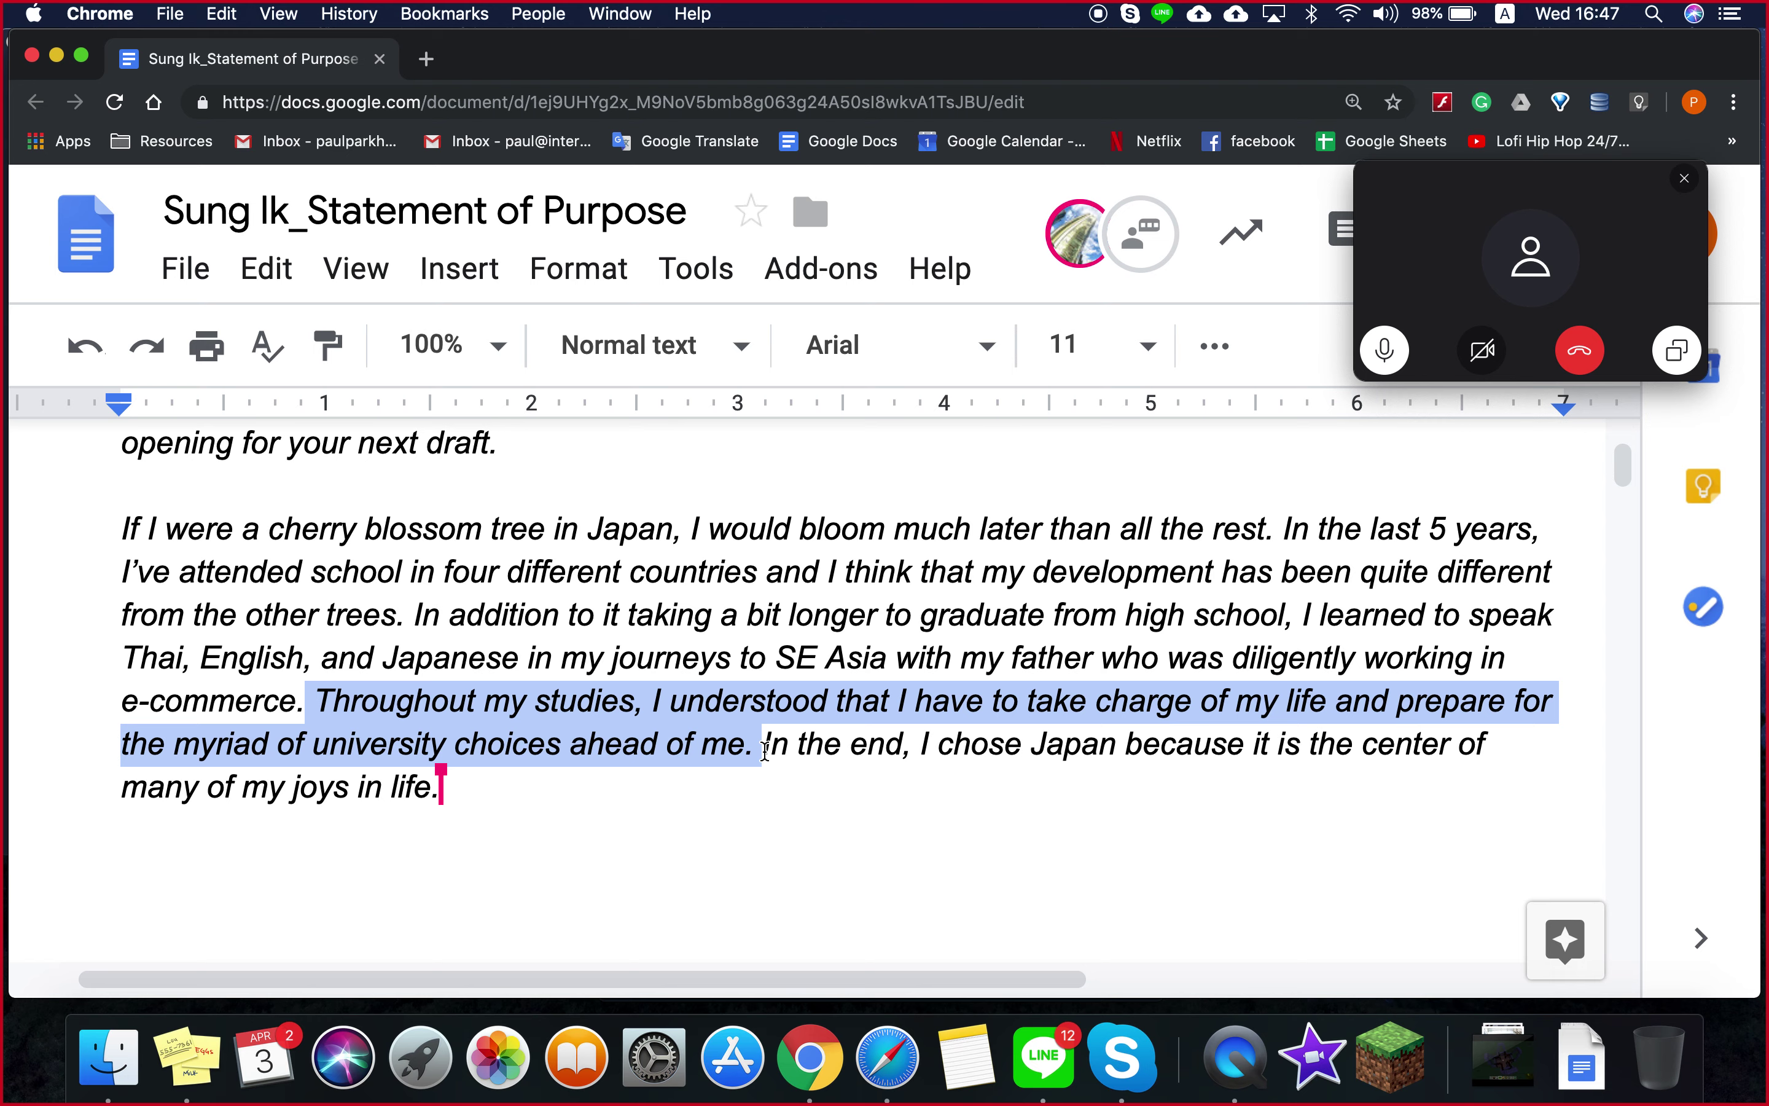
left_click(920, 788)
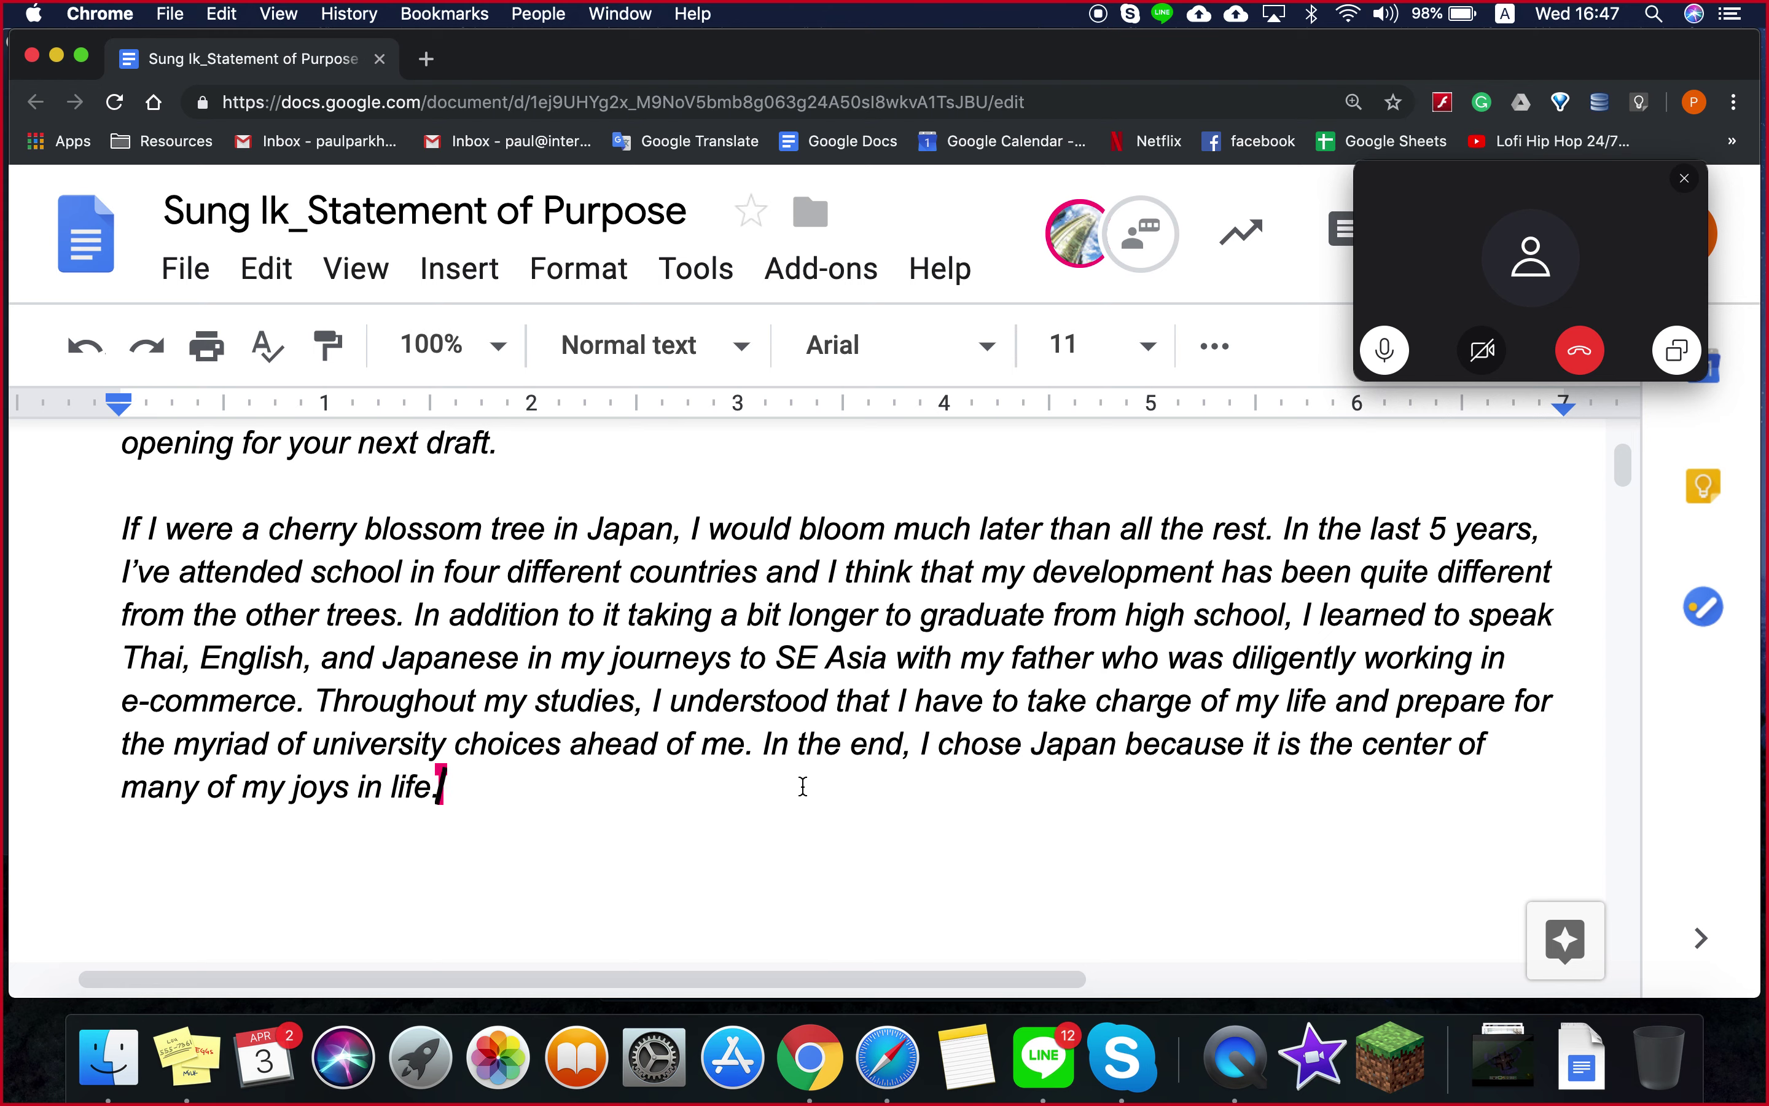
left_click(638, 700)
left_click(530, 658)
left_click(554, 656)
left_click_drag(1303, 616, 555, 658)
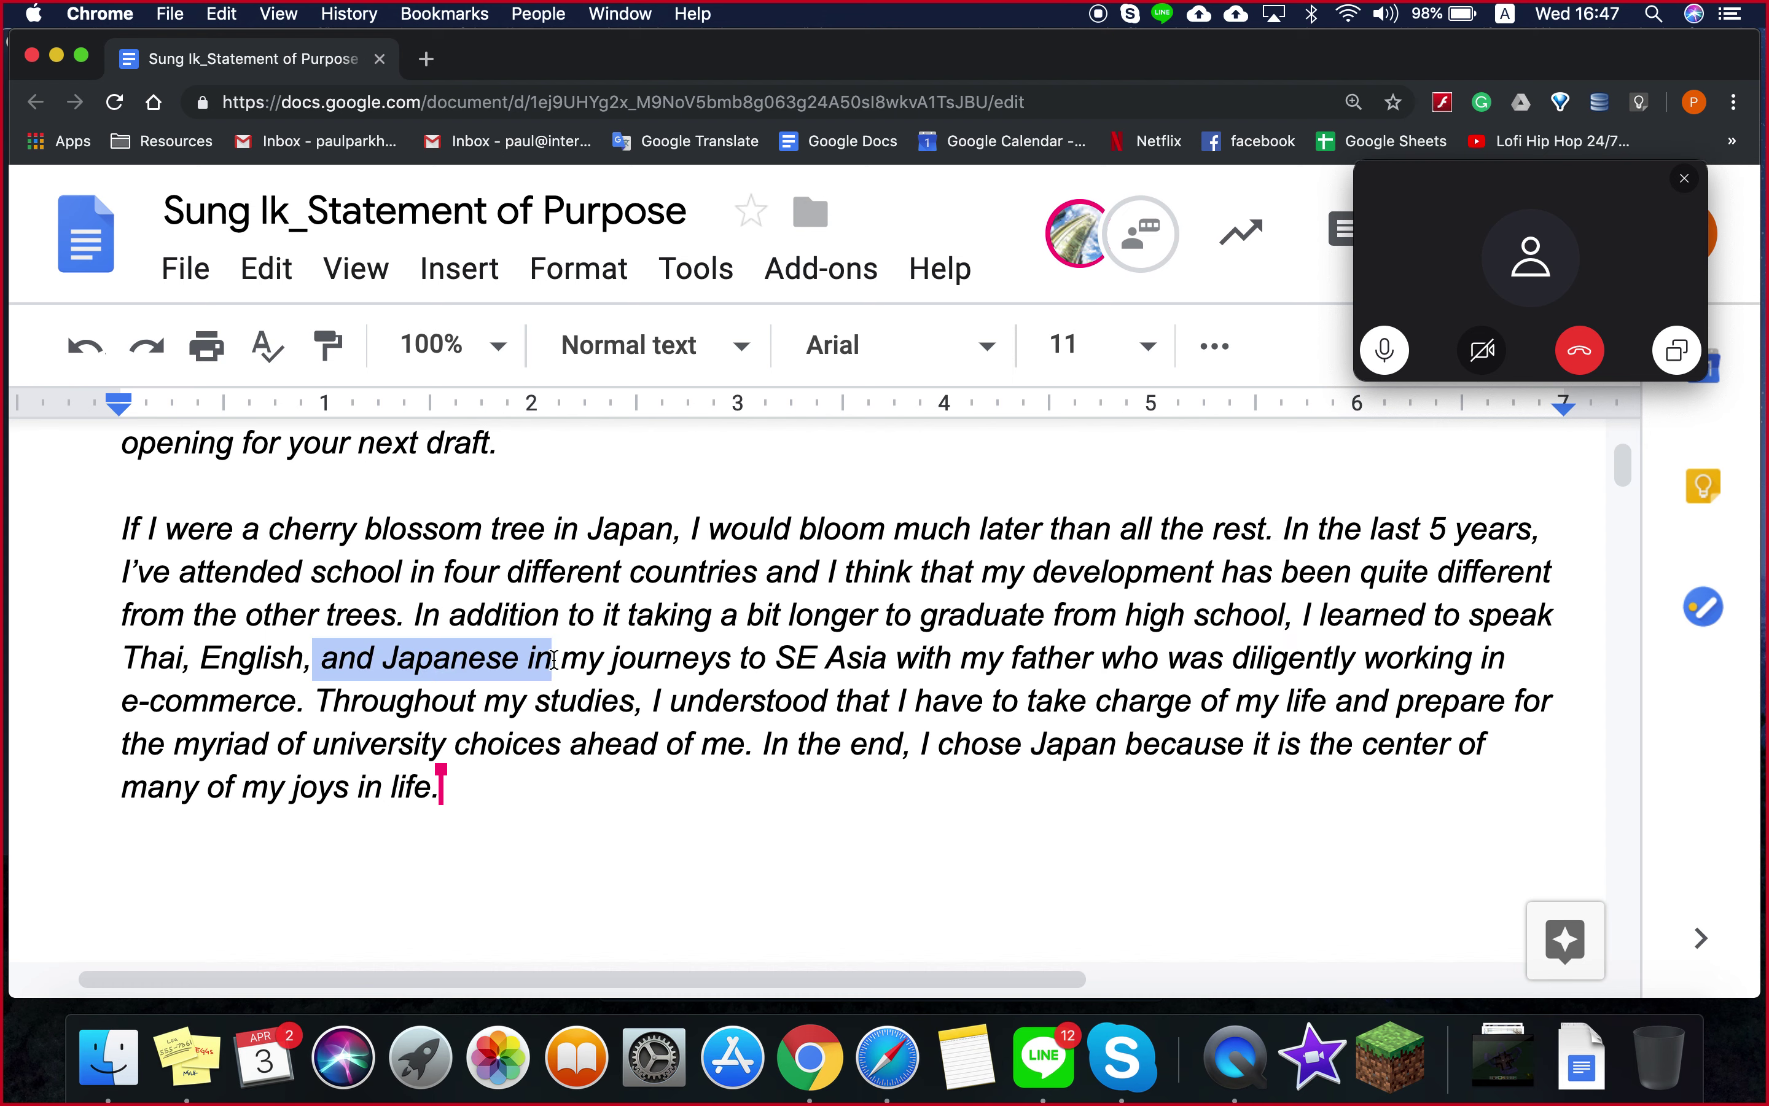
- Insert 'Chinese,' after 'English' in the opening paragraph's language list
left_click(545, 659)
left_click(324, 662)
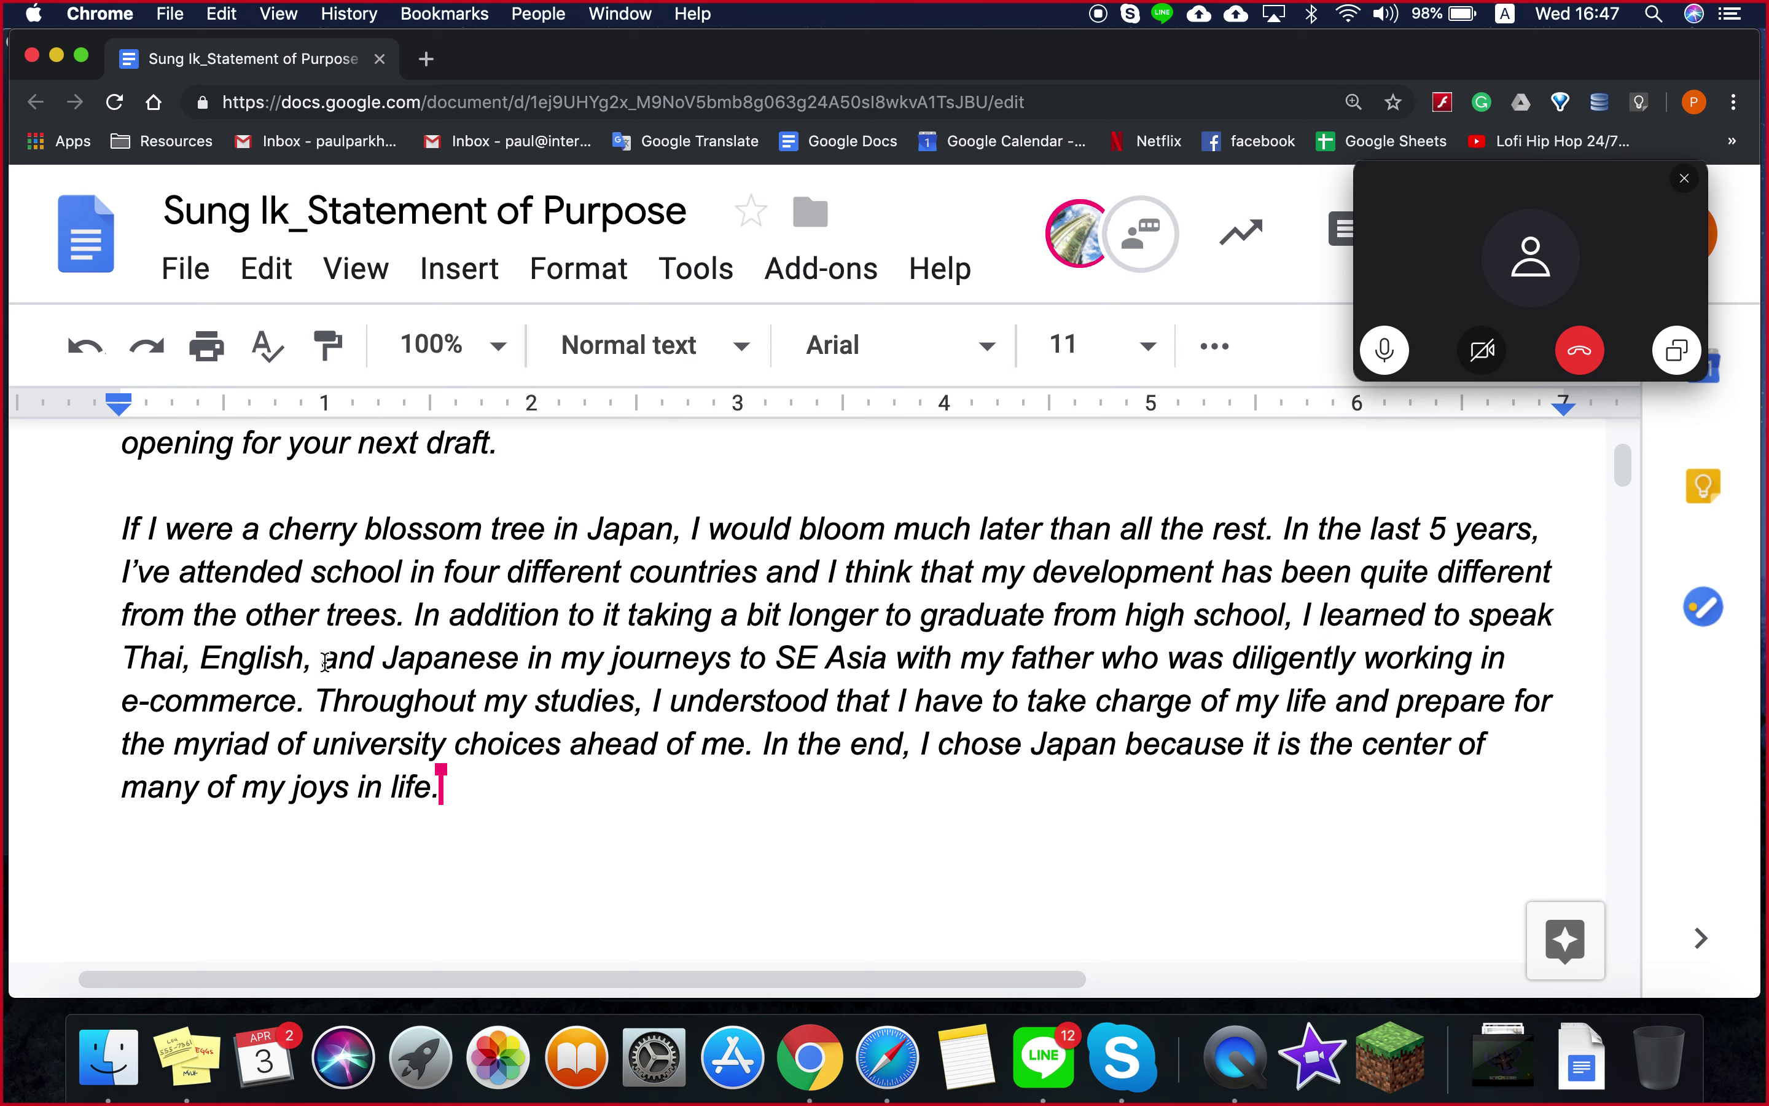
type("Chinese")
key("BackSpace")
type(",")
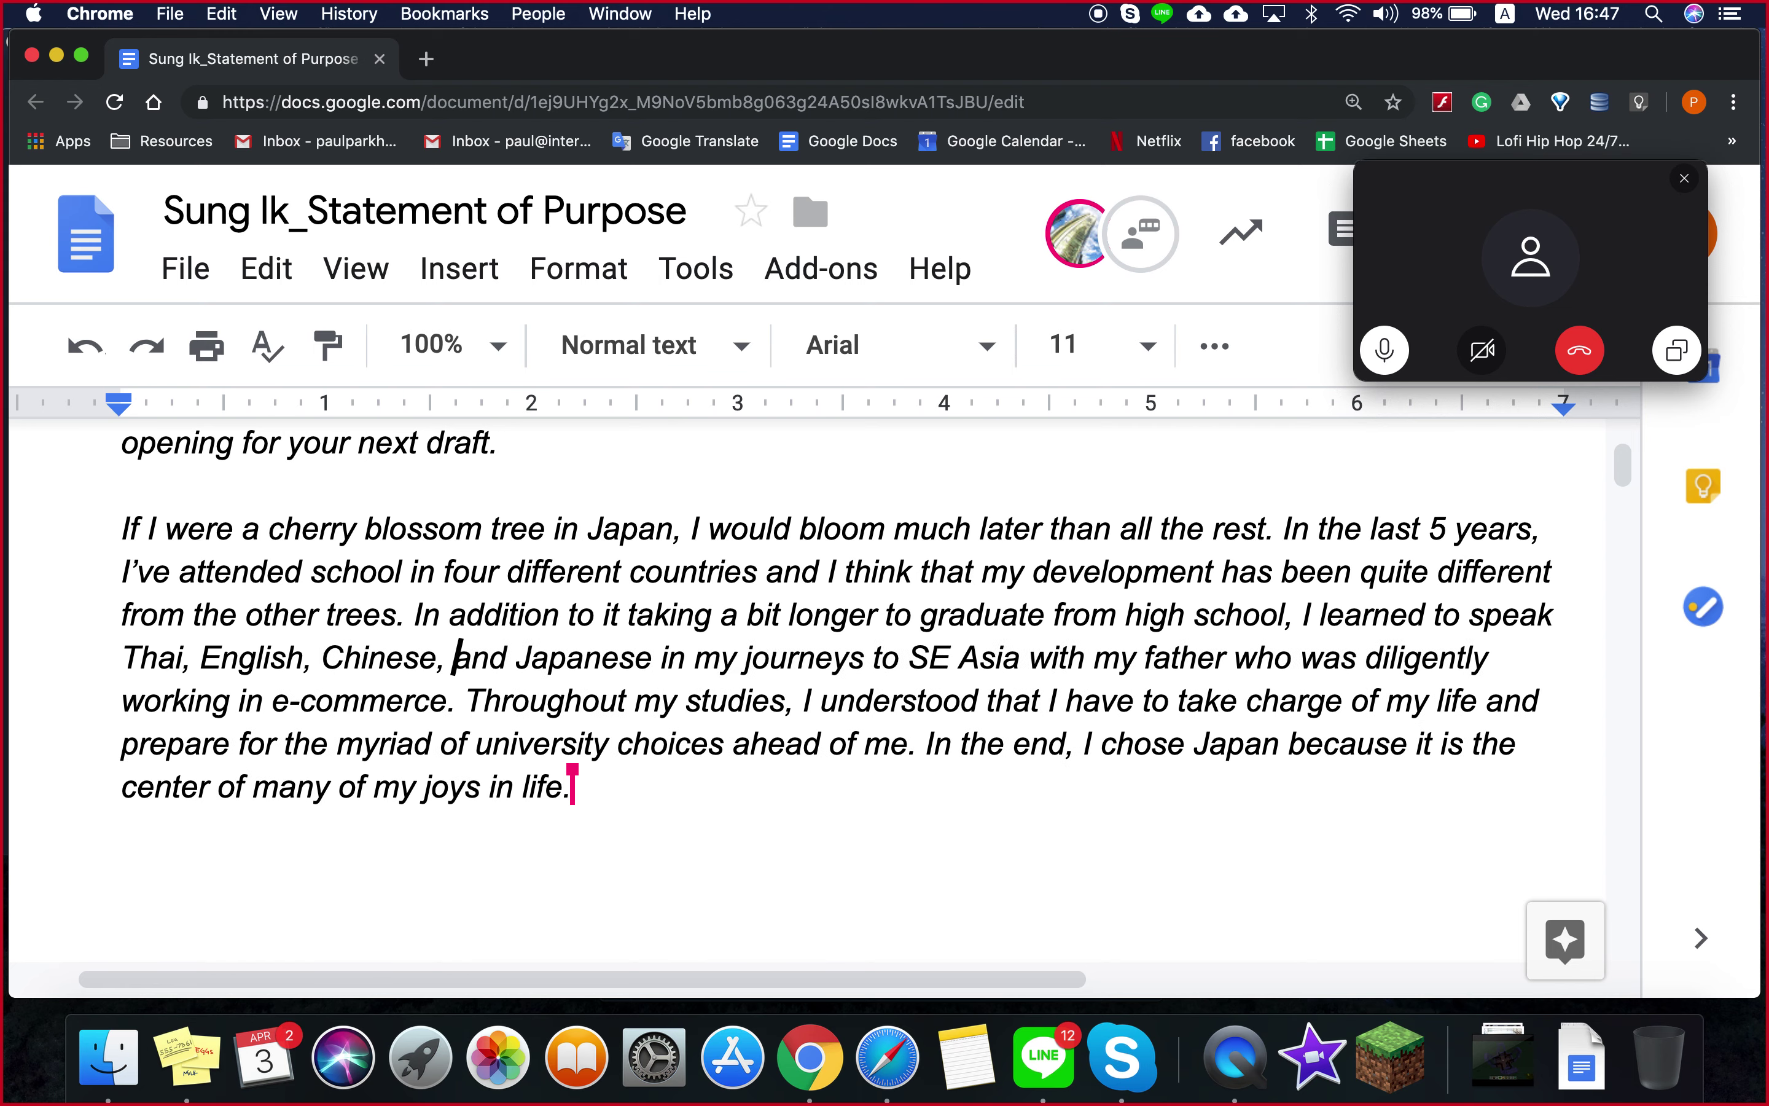
- Move around the language list and select 'Thai, English, Chinese,'
left_click(1034, 699)
left_click(1170, 657)
left_click(772, 657)
left_click(385, 657)
left_click(339, 700)
left_click(499, 699)
left_click(403, 700)
left_click_drag(445, 656, 125, 644)
left_click(691, 657)
left_click_drag(446, 657, 664, 656)
- Select parts of the list in turn: 'and Japanese in', 'Japanese', then the whole list
left_click(117, 660)
left_click(667, 657)
left_click_drag(445, 657, 4, 661)
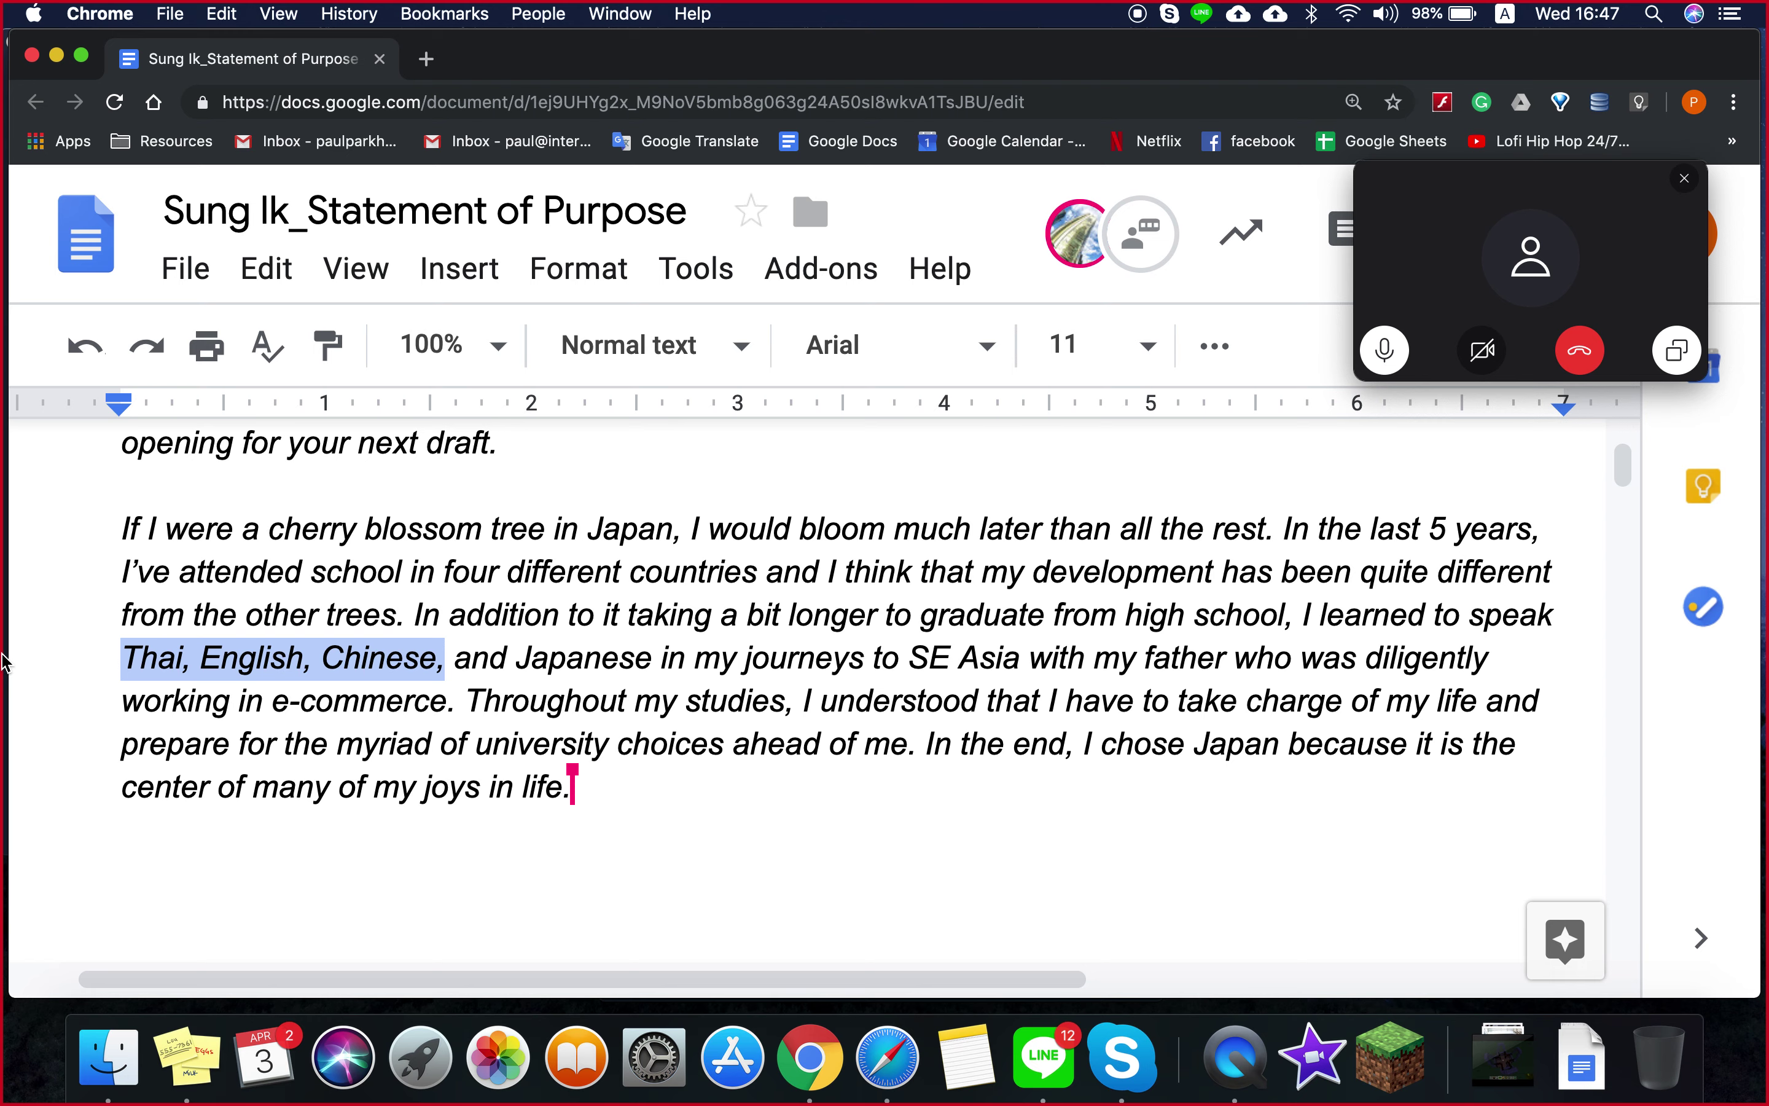
left_click_drag(445, 657, 699, 641)
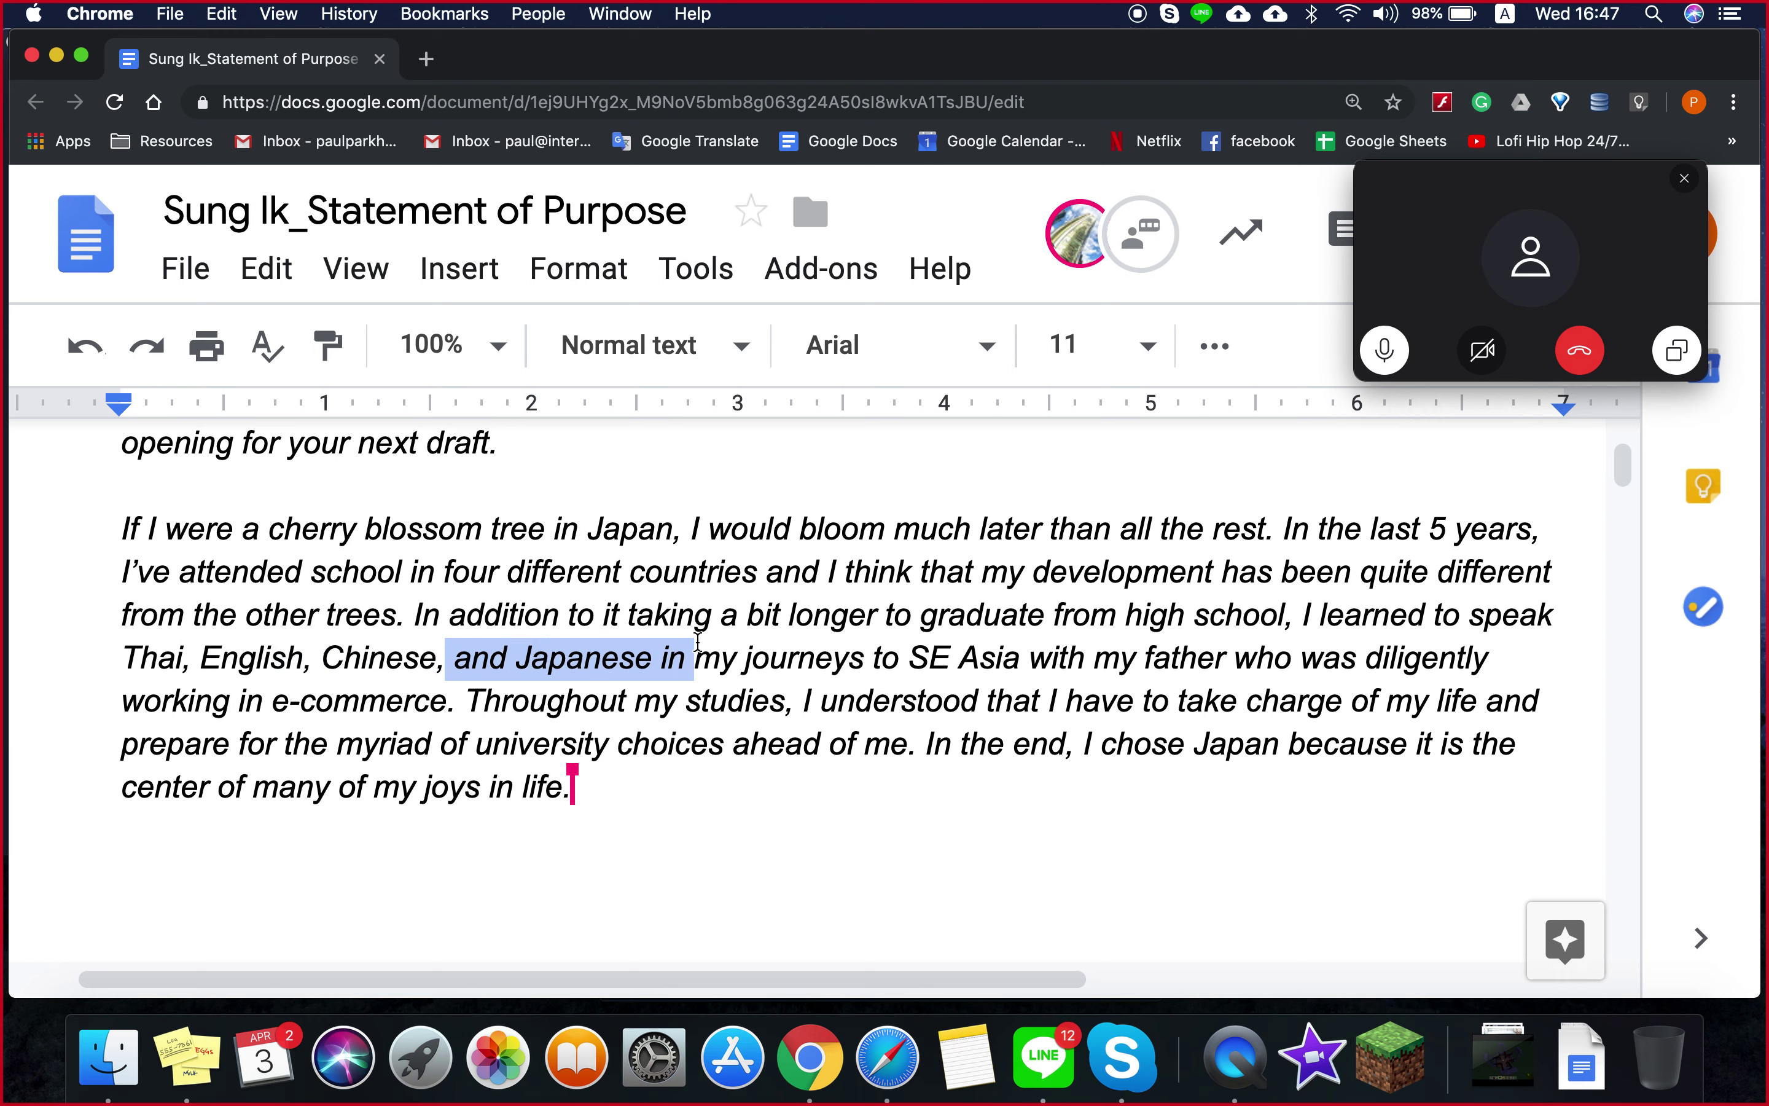
left_click(689, 646)
left_click_drag(634, 657, 504, 649)
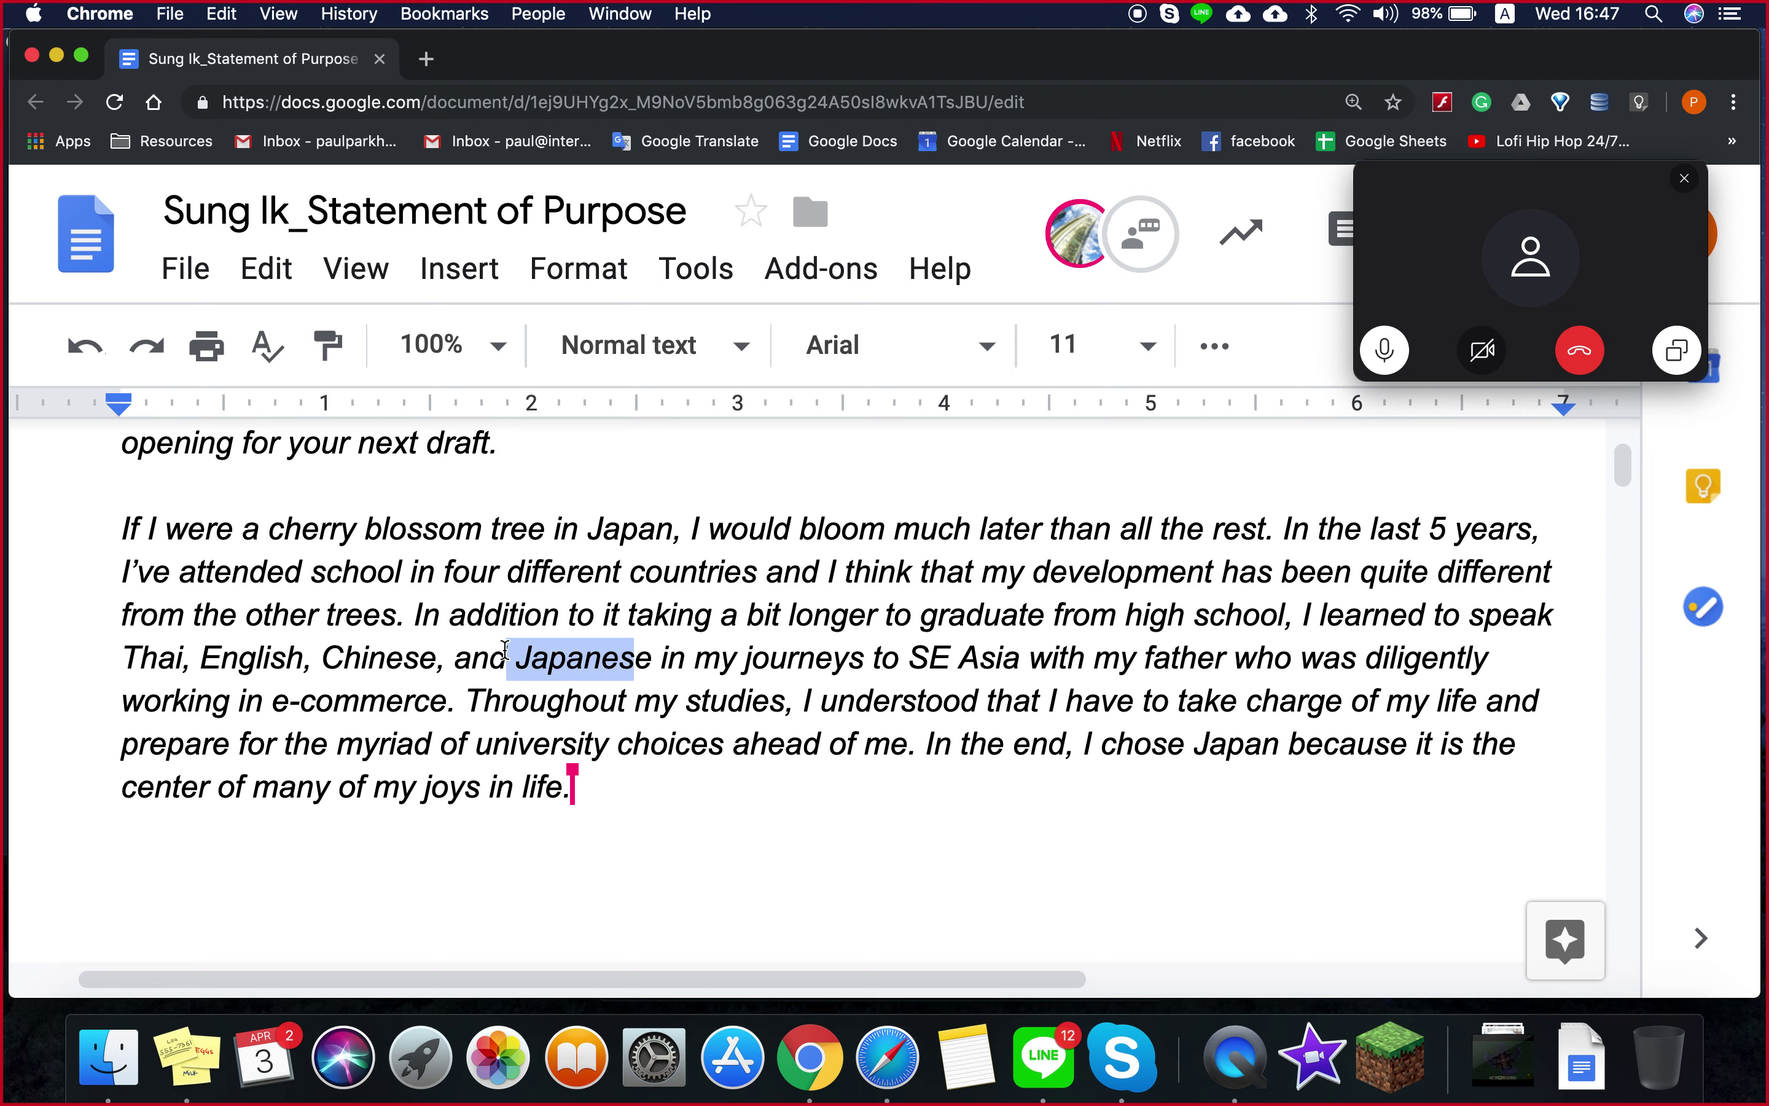
left_click(214, 665)
left_click_drag(120, 657, 638, 658)
left_click(638, 658)
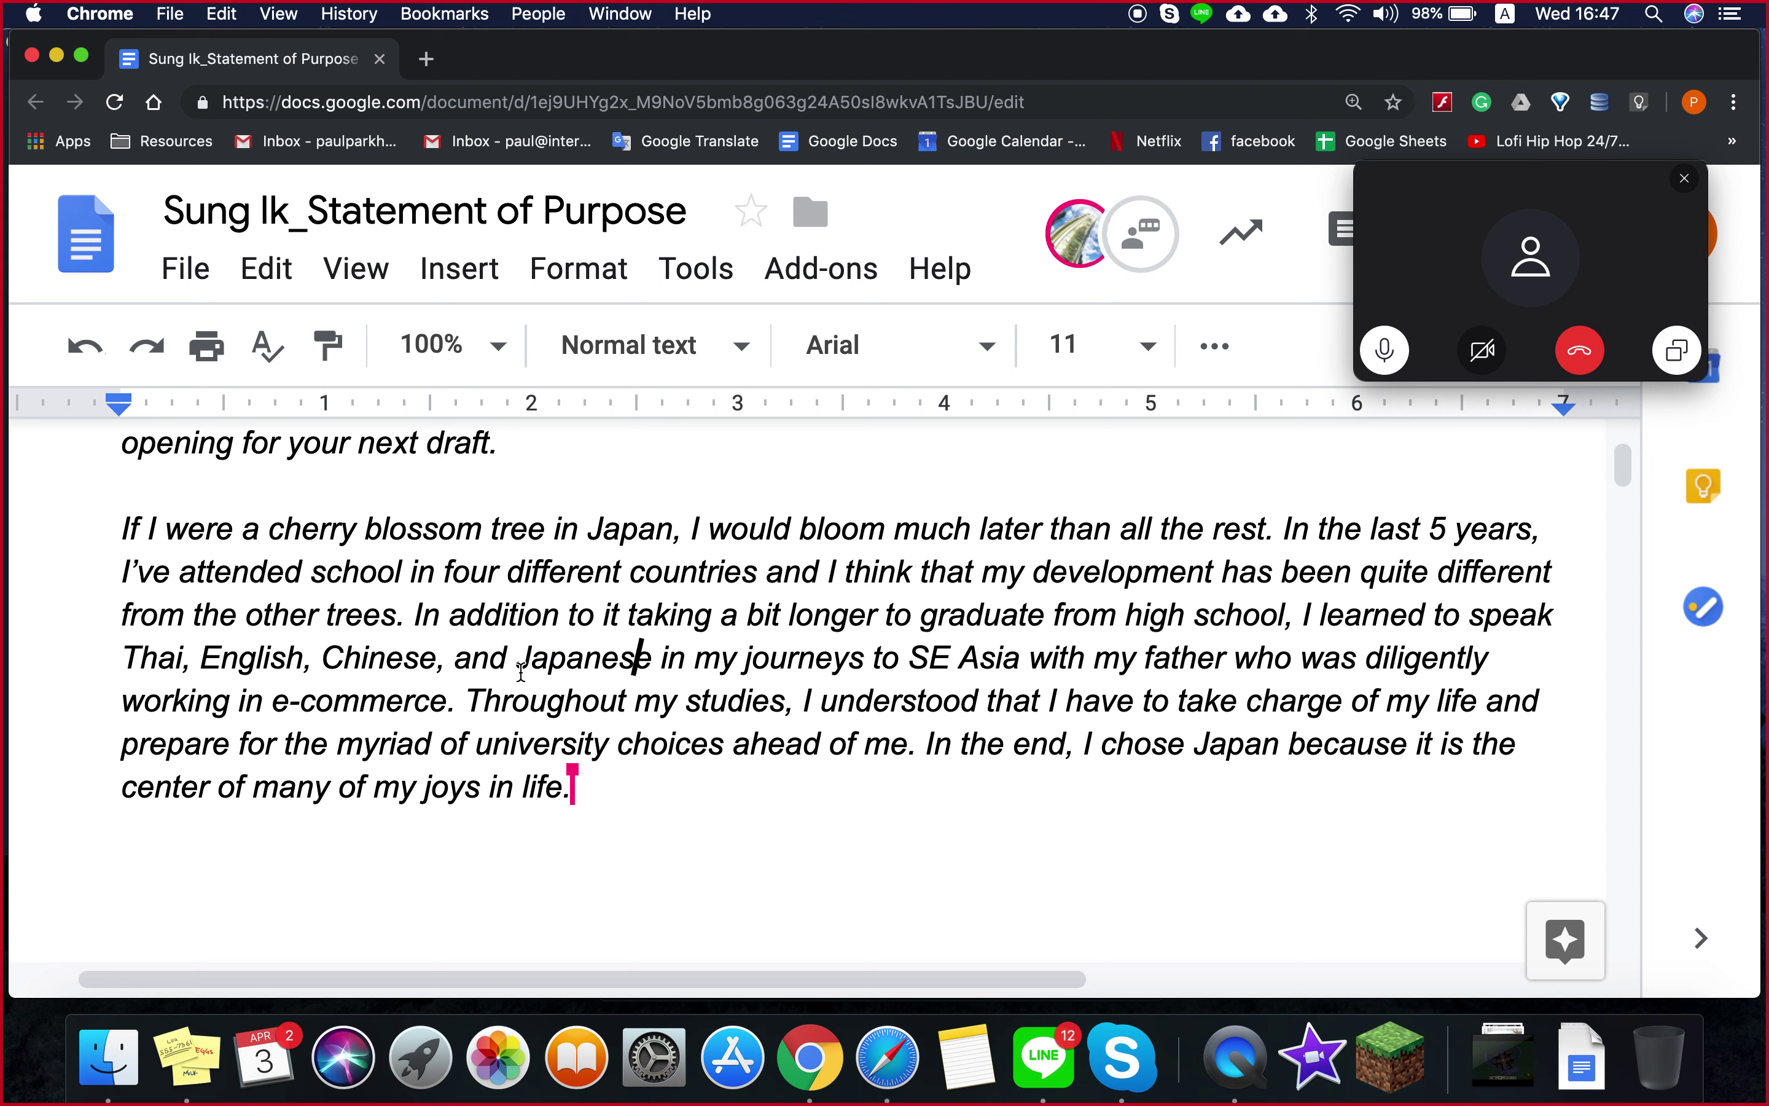
- Move Thai from the start of the list to the end: 'Japanese, and Thai.'
mouse_move(193, 656)
left_mouse_down()
mouse_move(121, 657)
mouse_move(196, 656)
left_mouse_up()
left_click(120, 657)
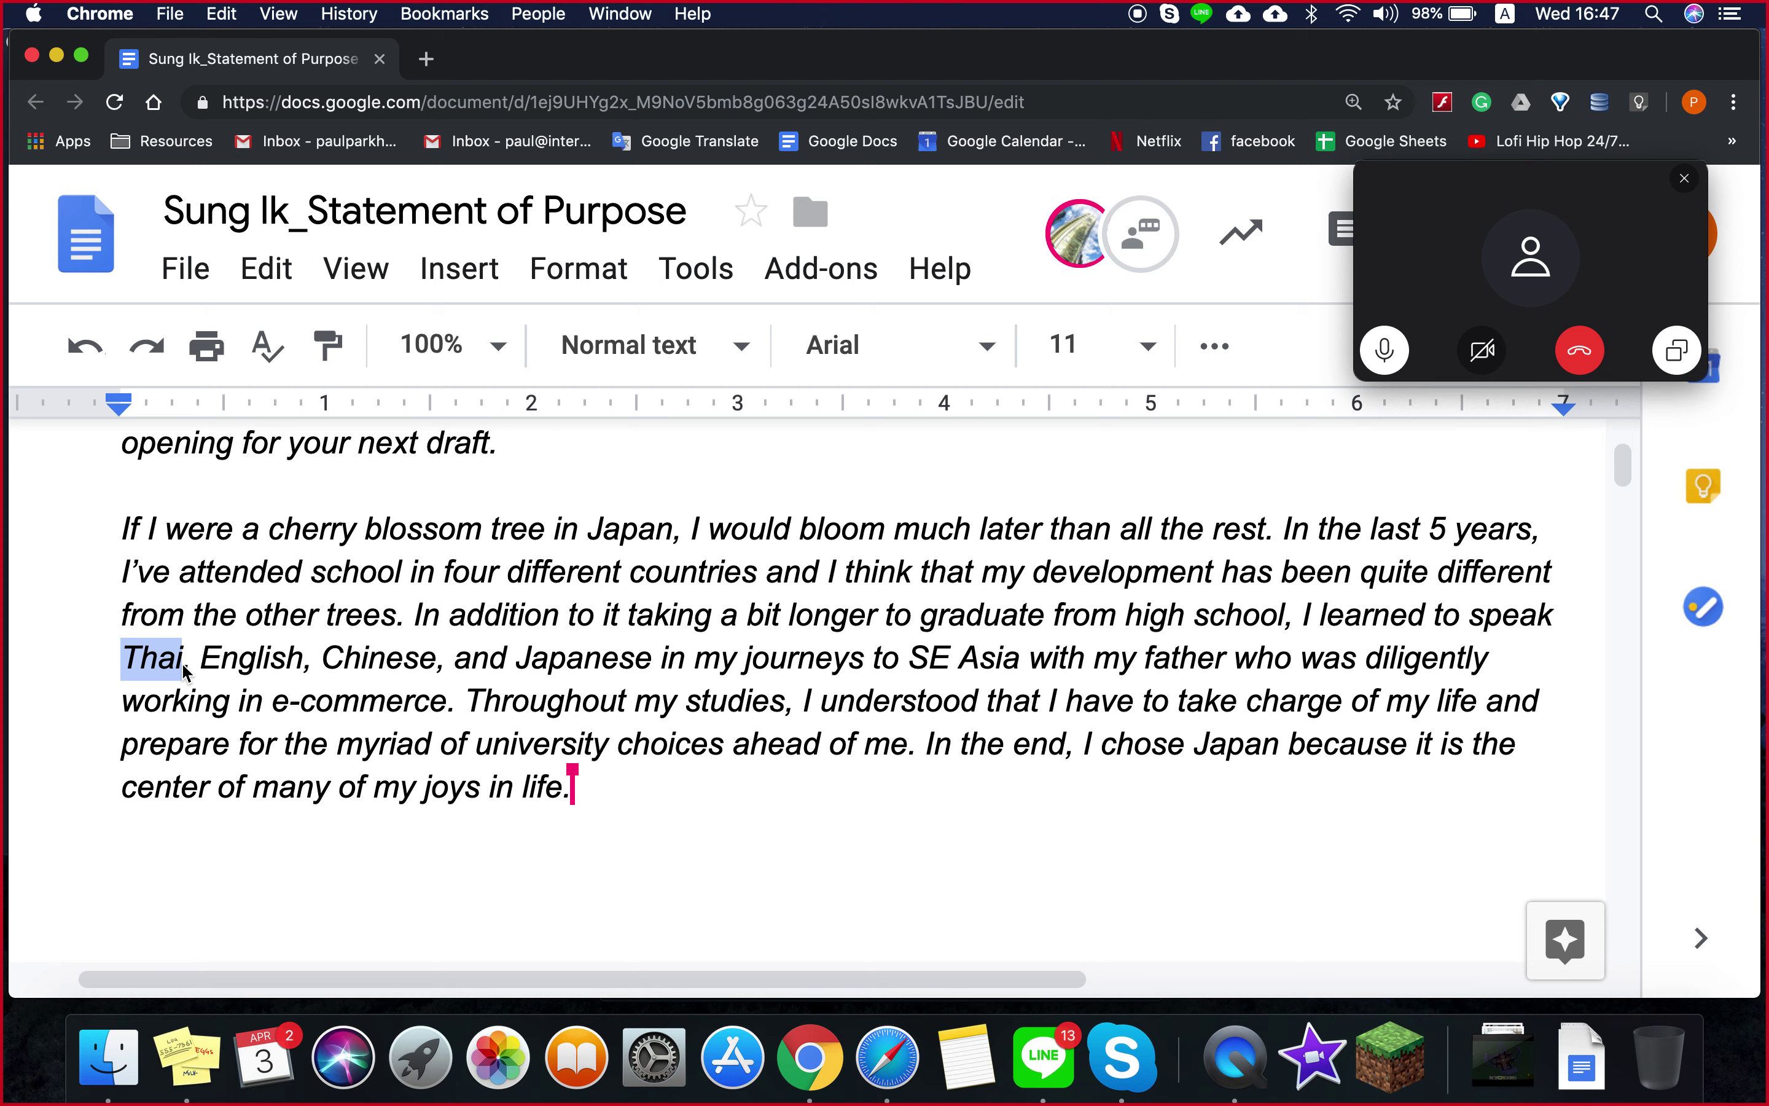
key("BackSpace")
left_click(574, 660)
type(", and ")
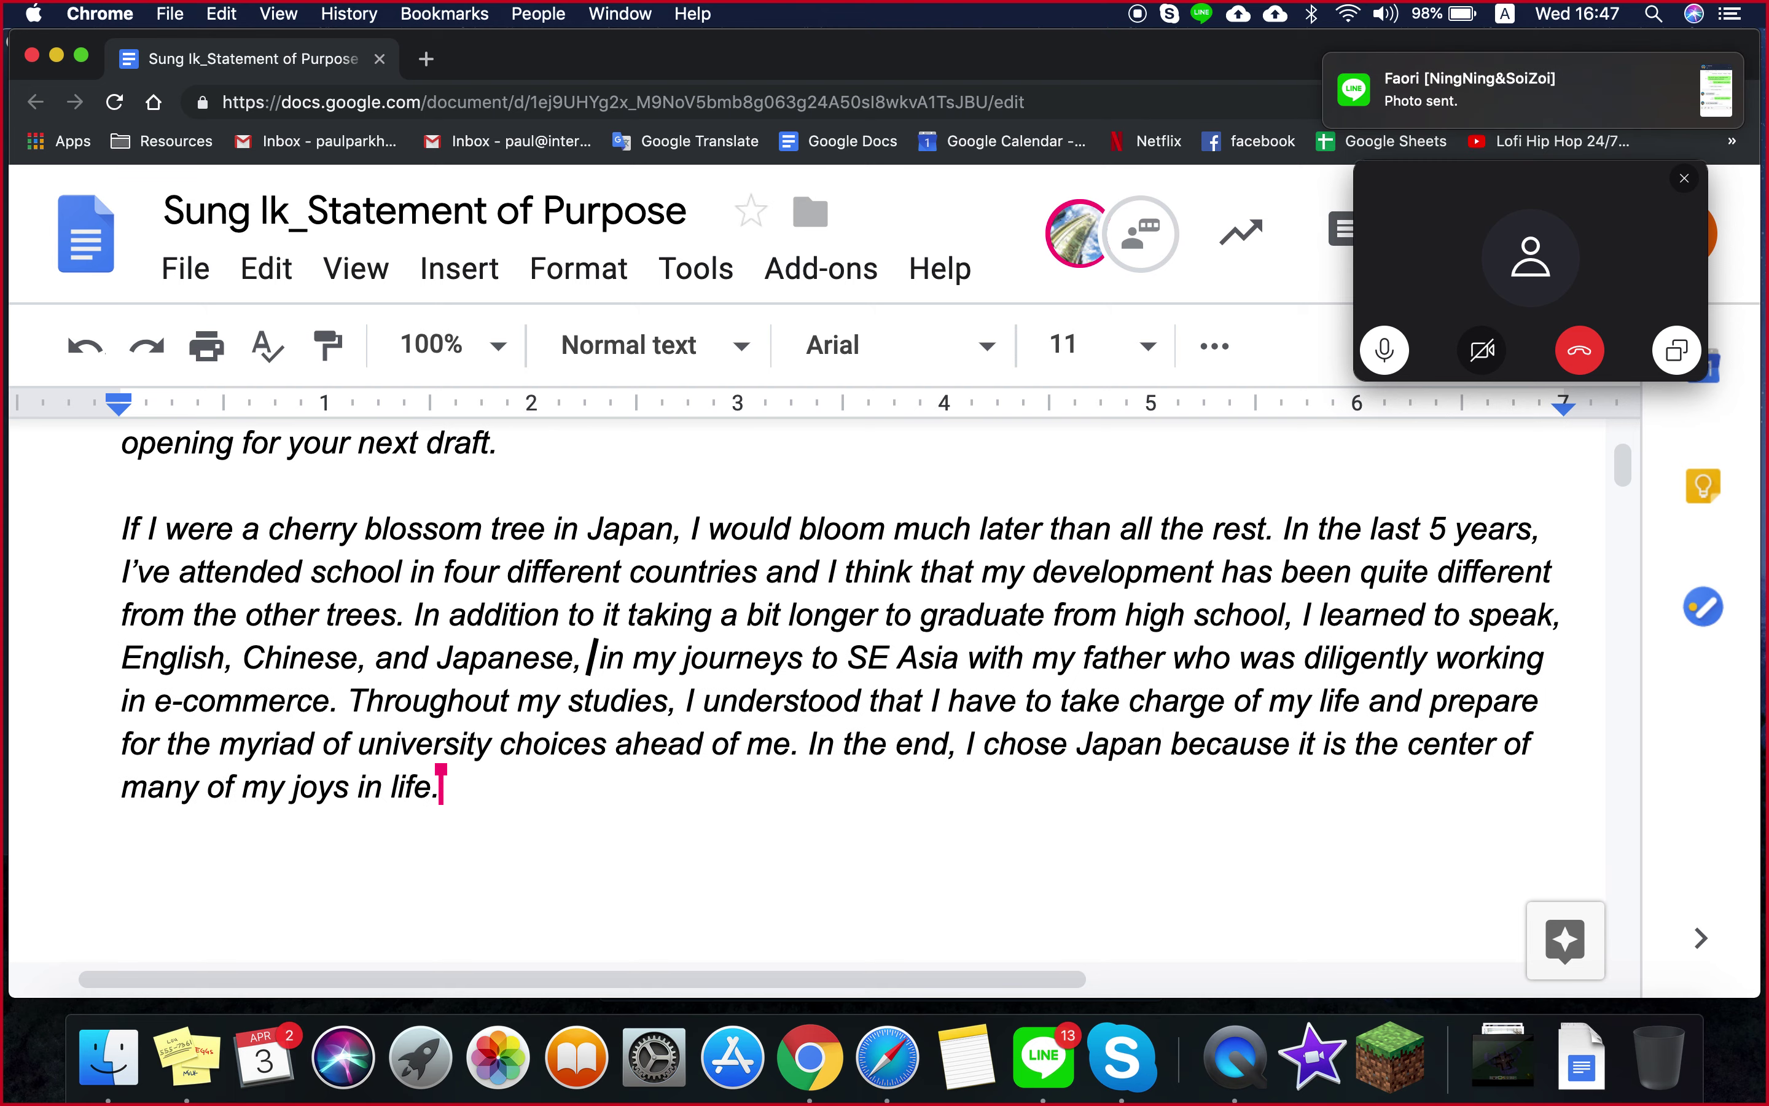
type("Thai.")
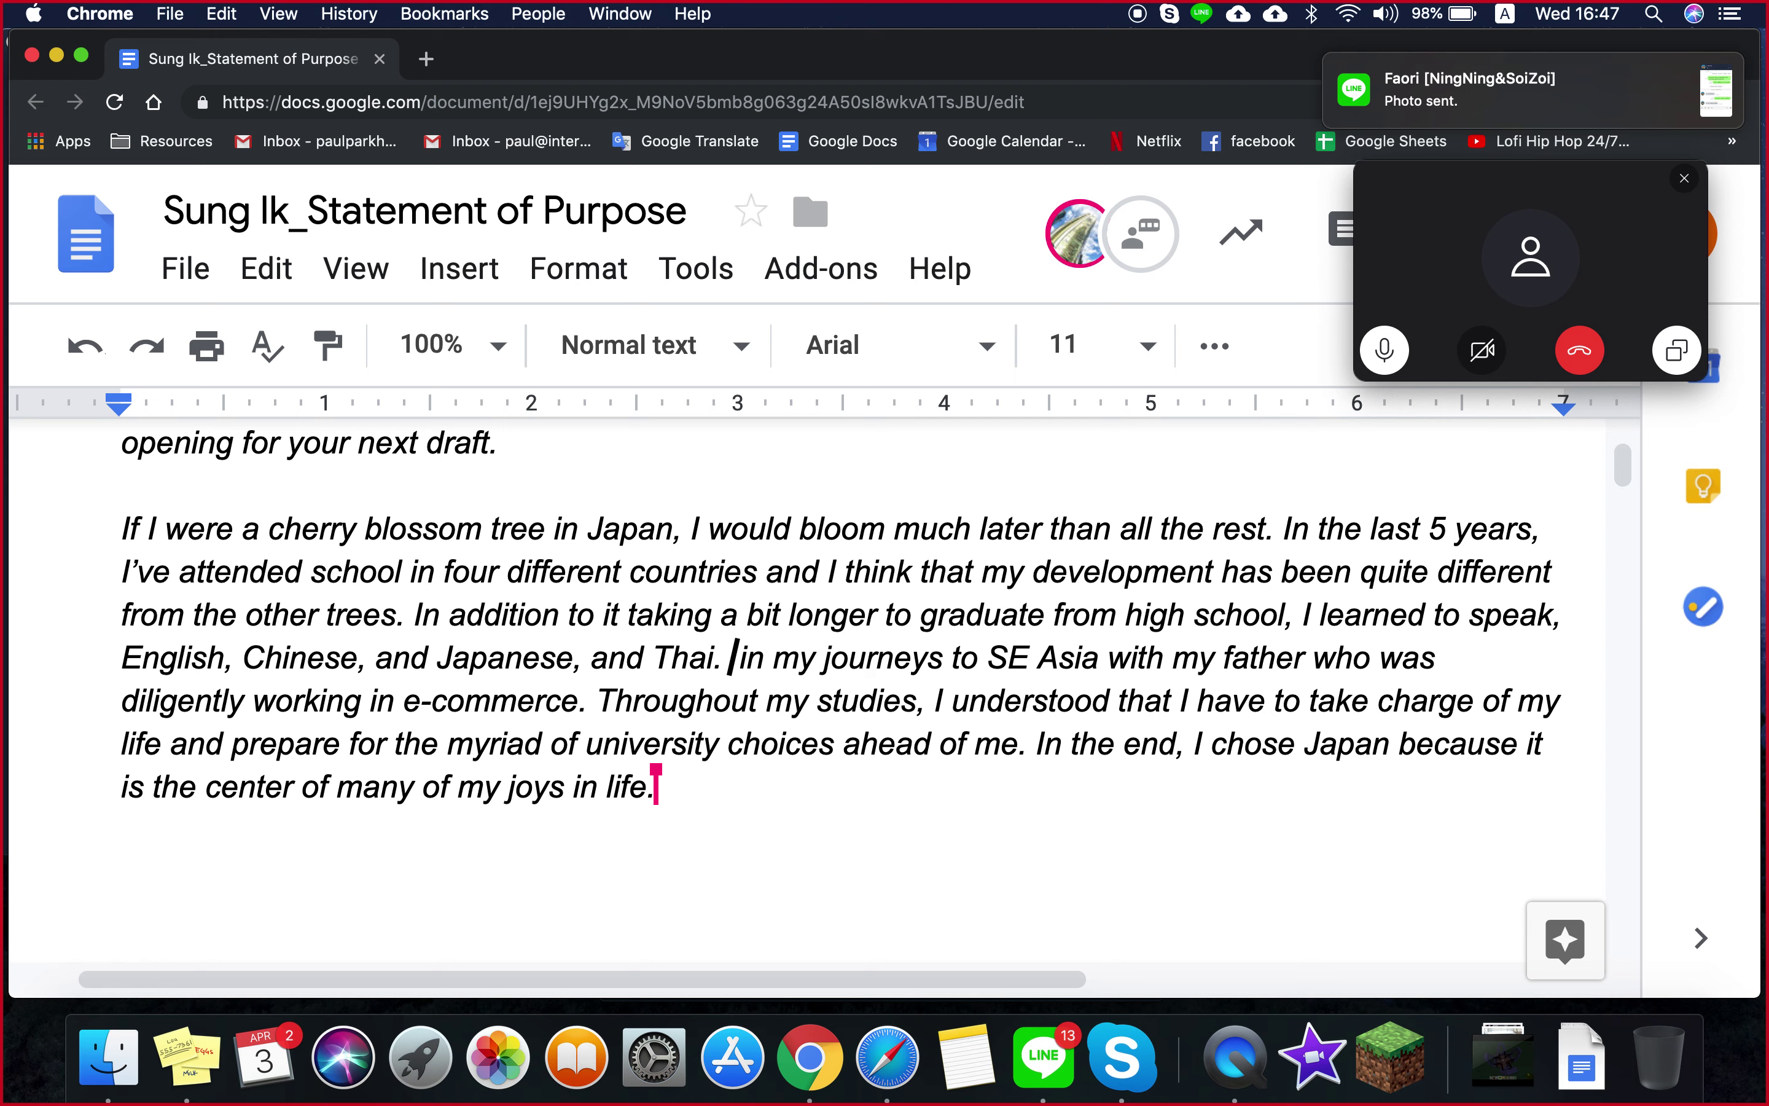
key("BackSpace")
key("BackSpace")
key("BackSpace")
key("BackSpace")
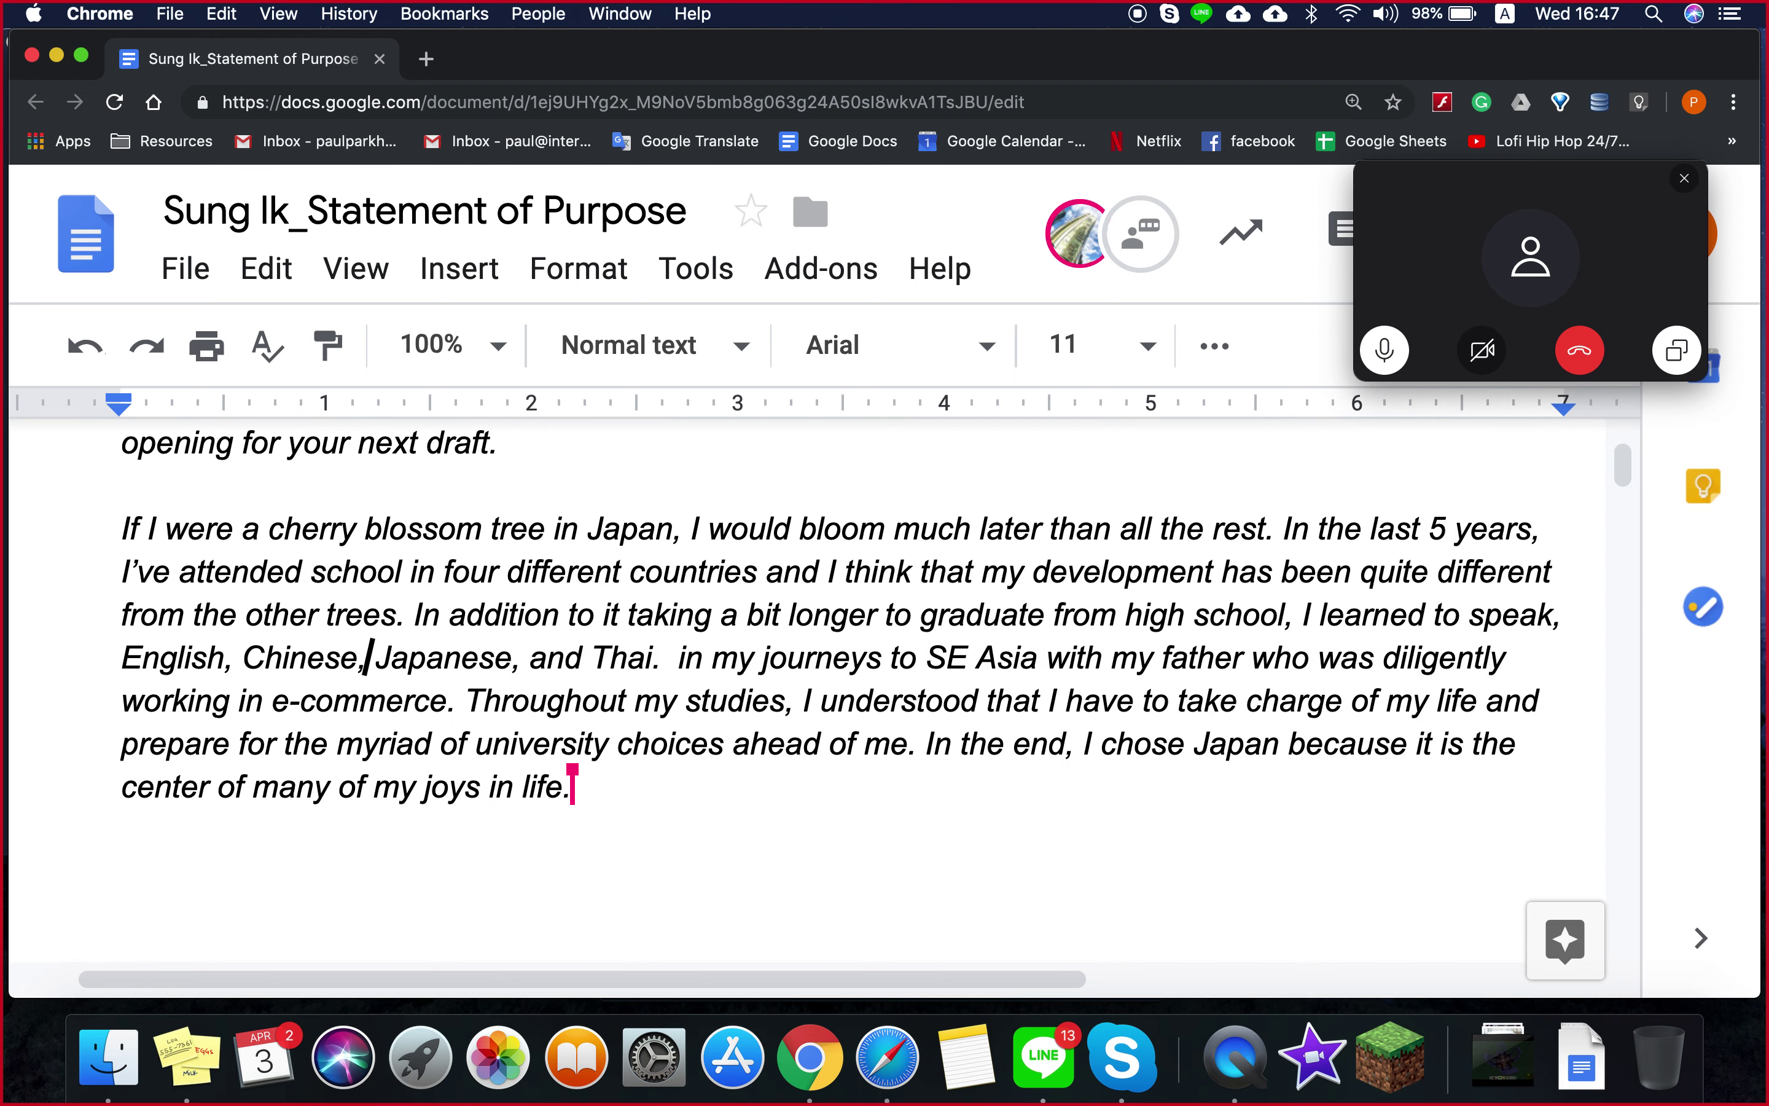
- Delete 'Chinese' from its old position after 'English,'
left_click(123, 658)
left_click(227, 660)
left_click(239, 662)
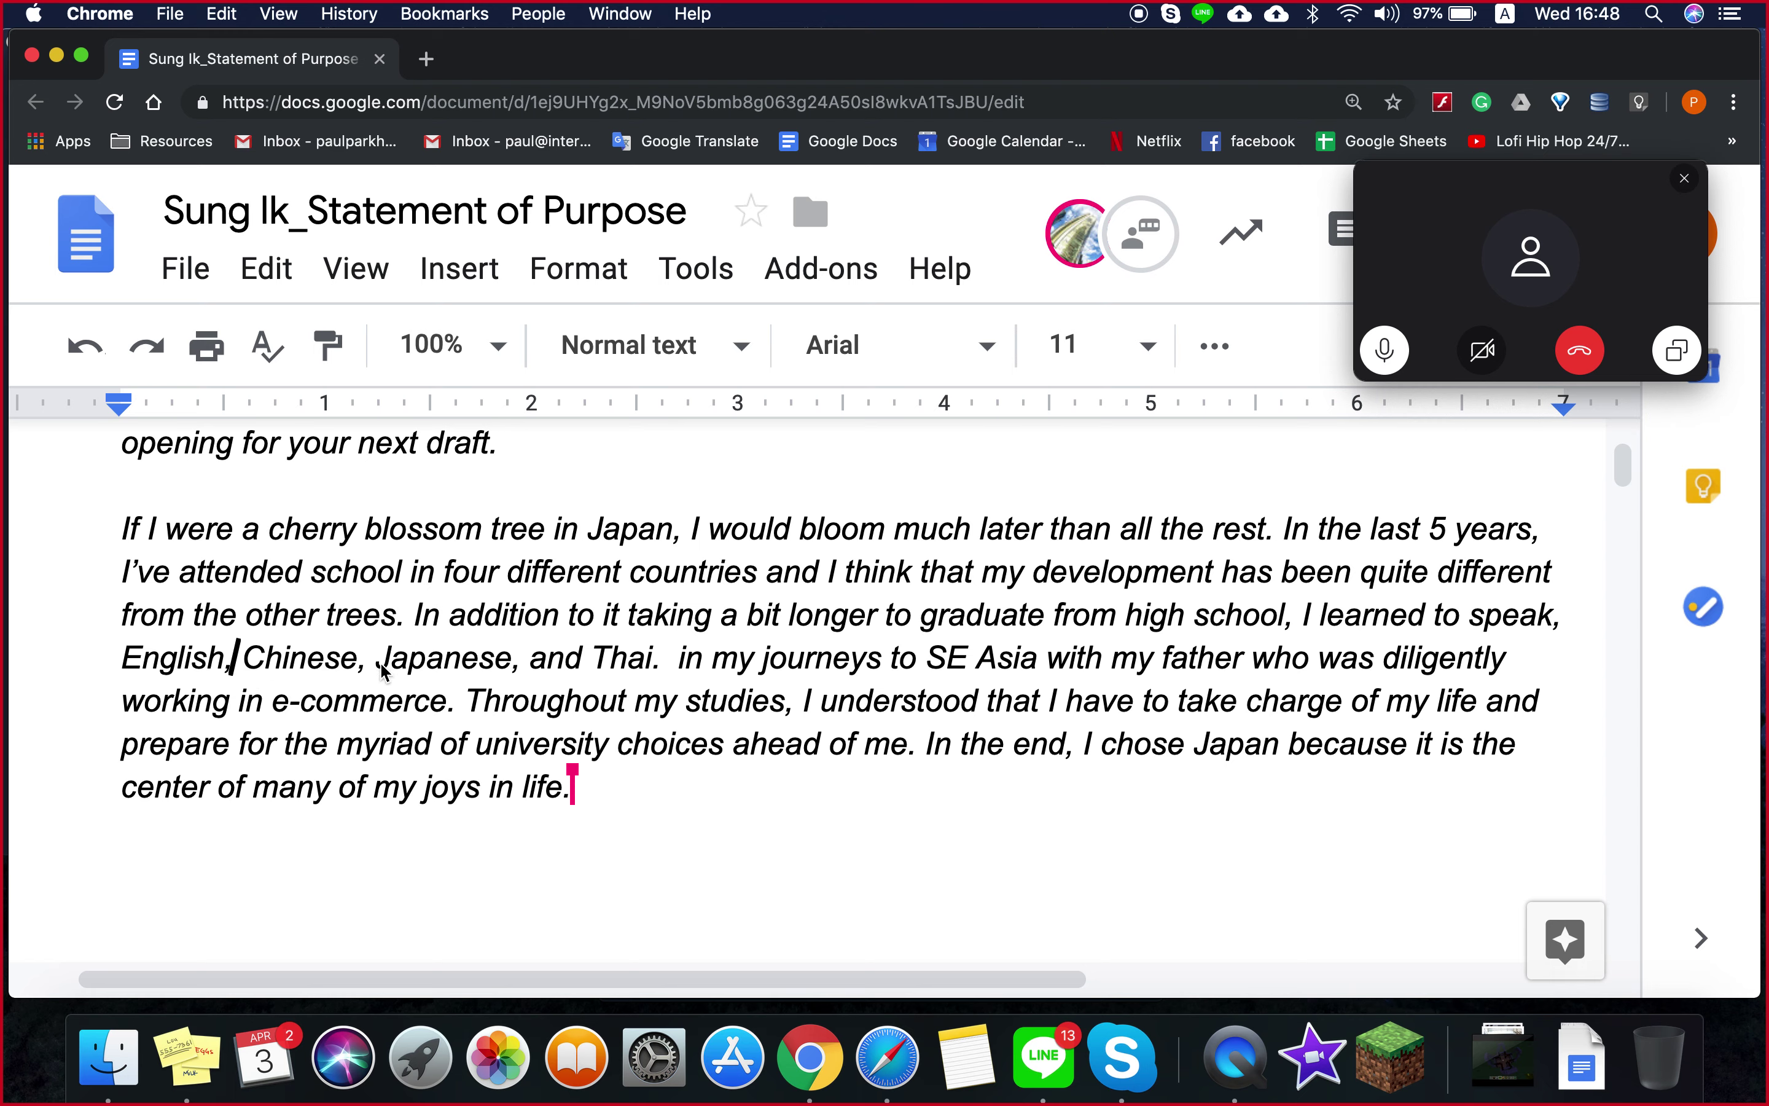
left_click_drag(375, 666, 244, 662)
key("BackSpace")
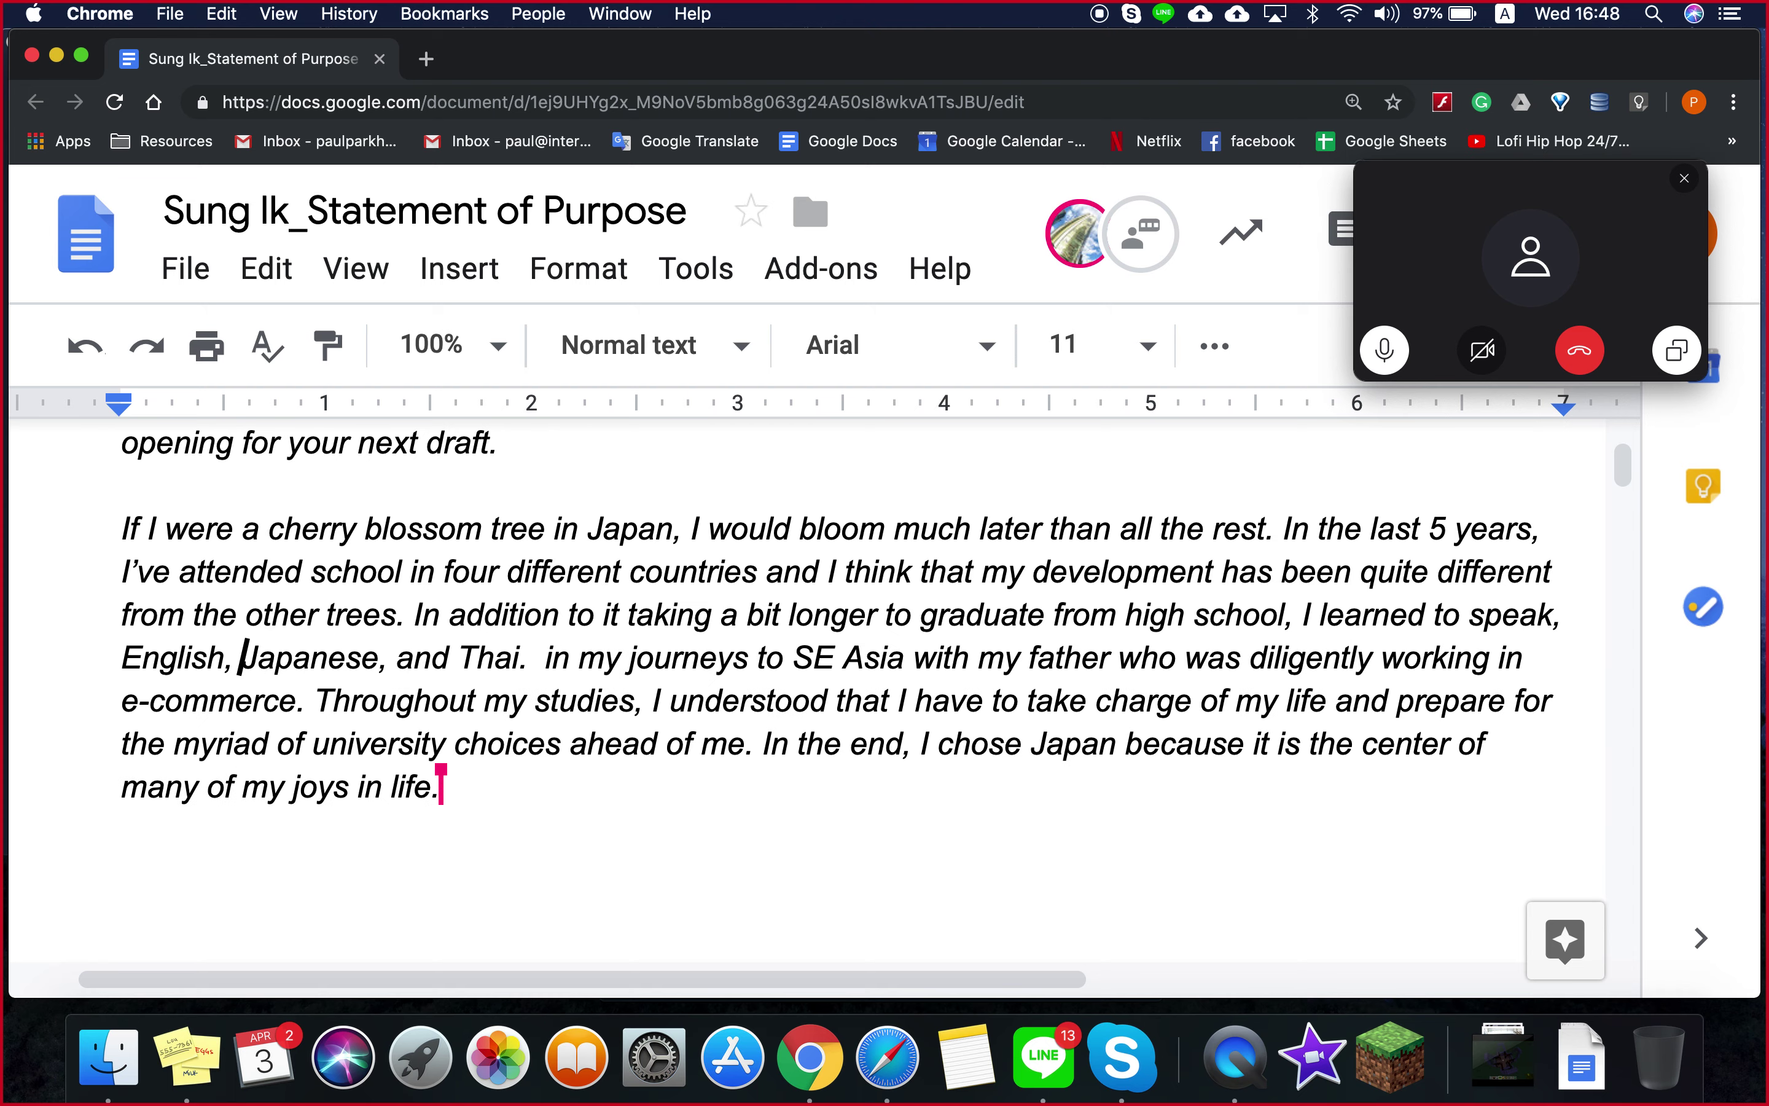
- Type 'Chinese,' just before 'and Thai', fixing the mistyped letters
left_click(398, 657)
type("Vchin")
key("BackSpace")
key("BackSpace")
key("BackSpace")
key("BackSpace")
key("BackSpace")
type("Chines")
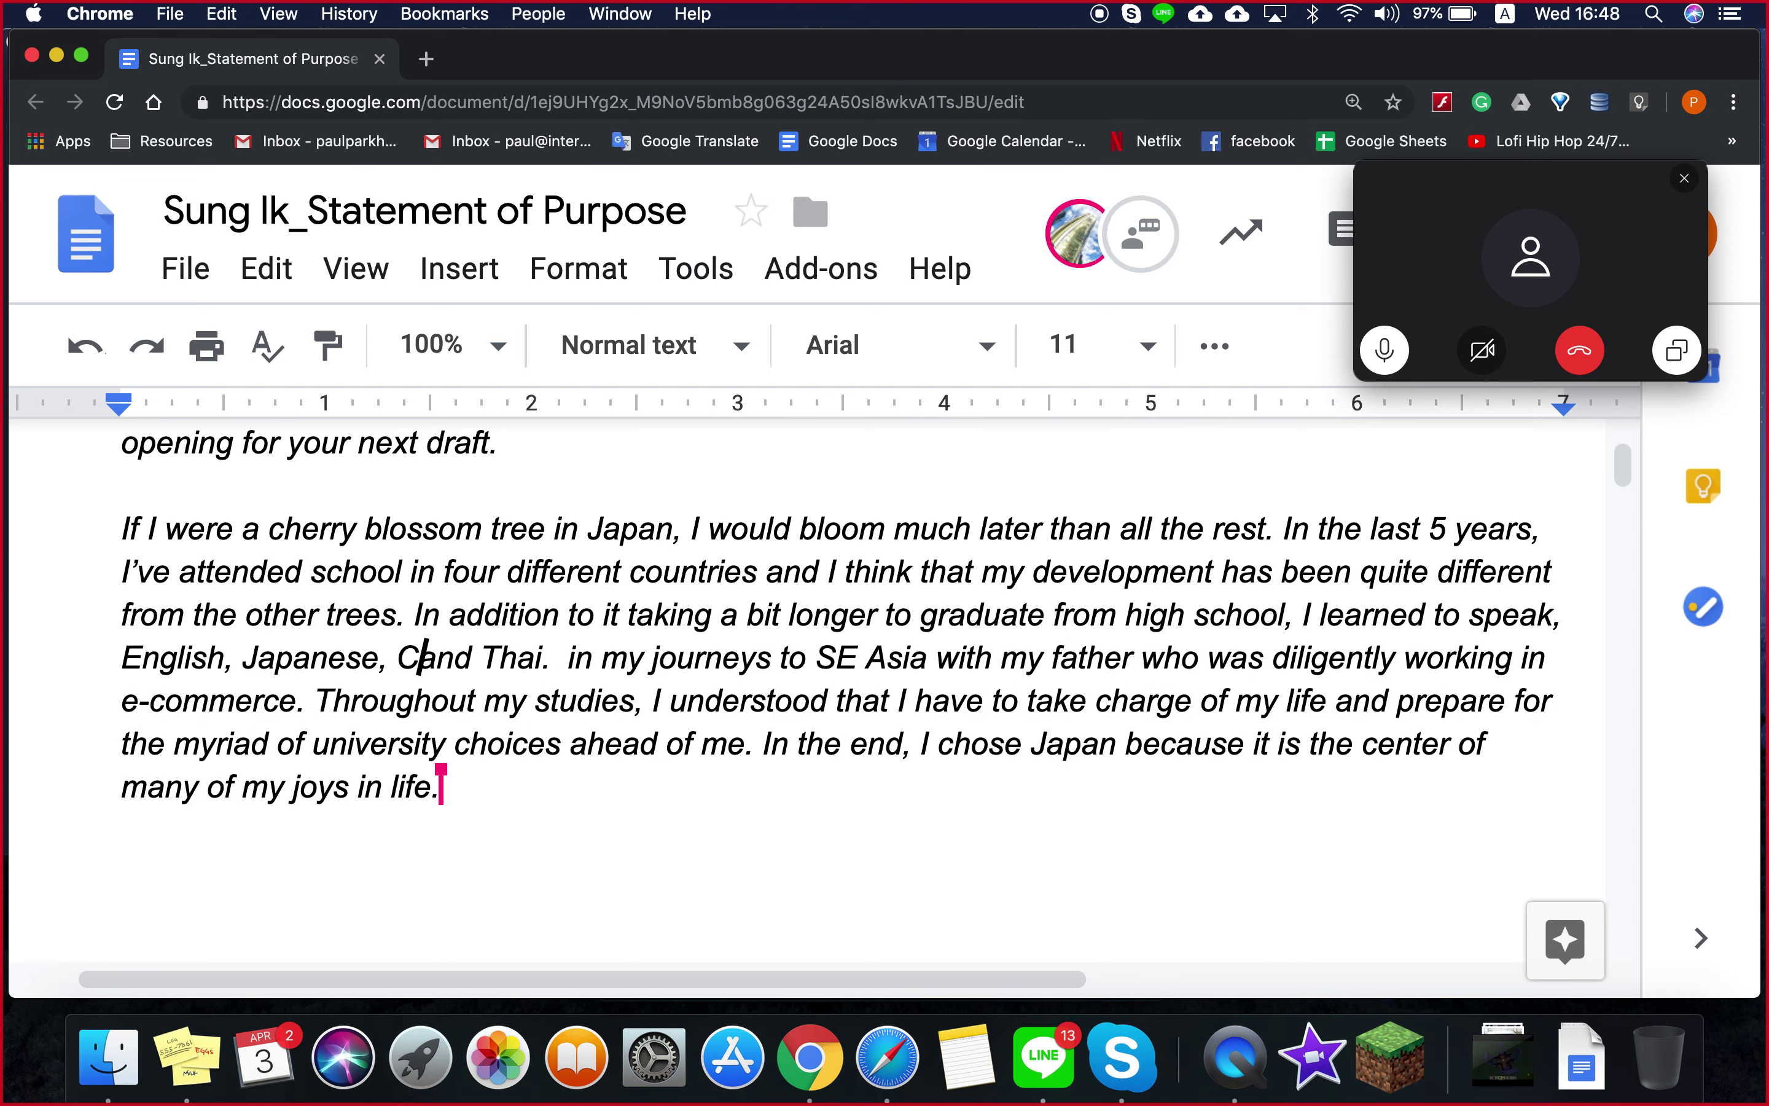
type("e,")
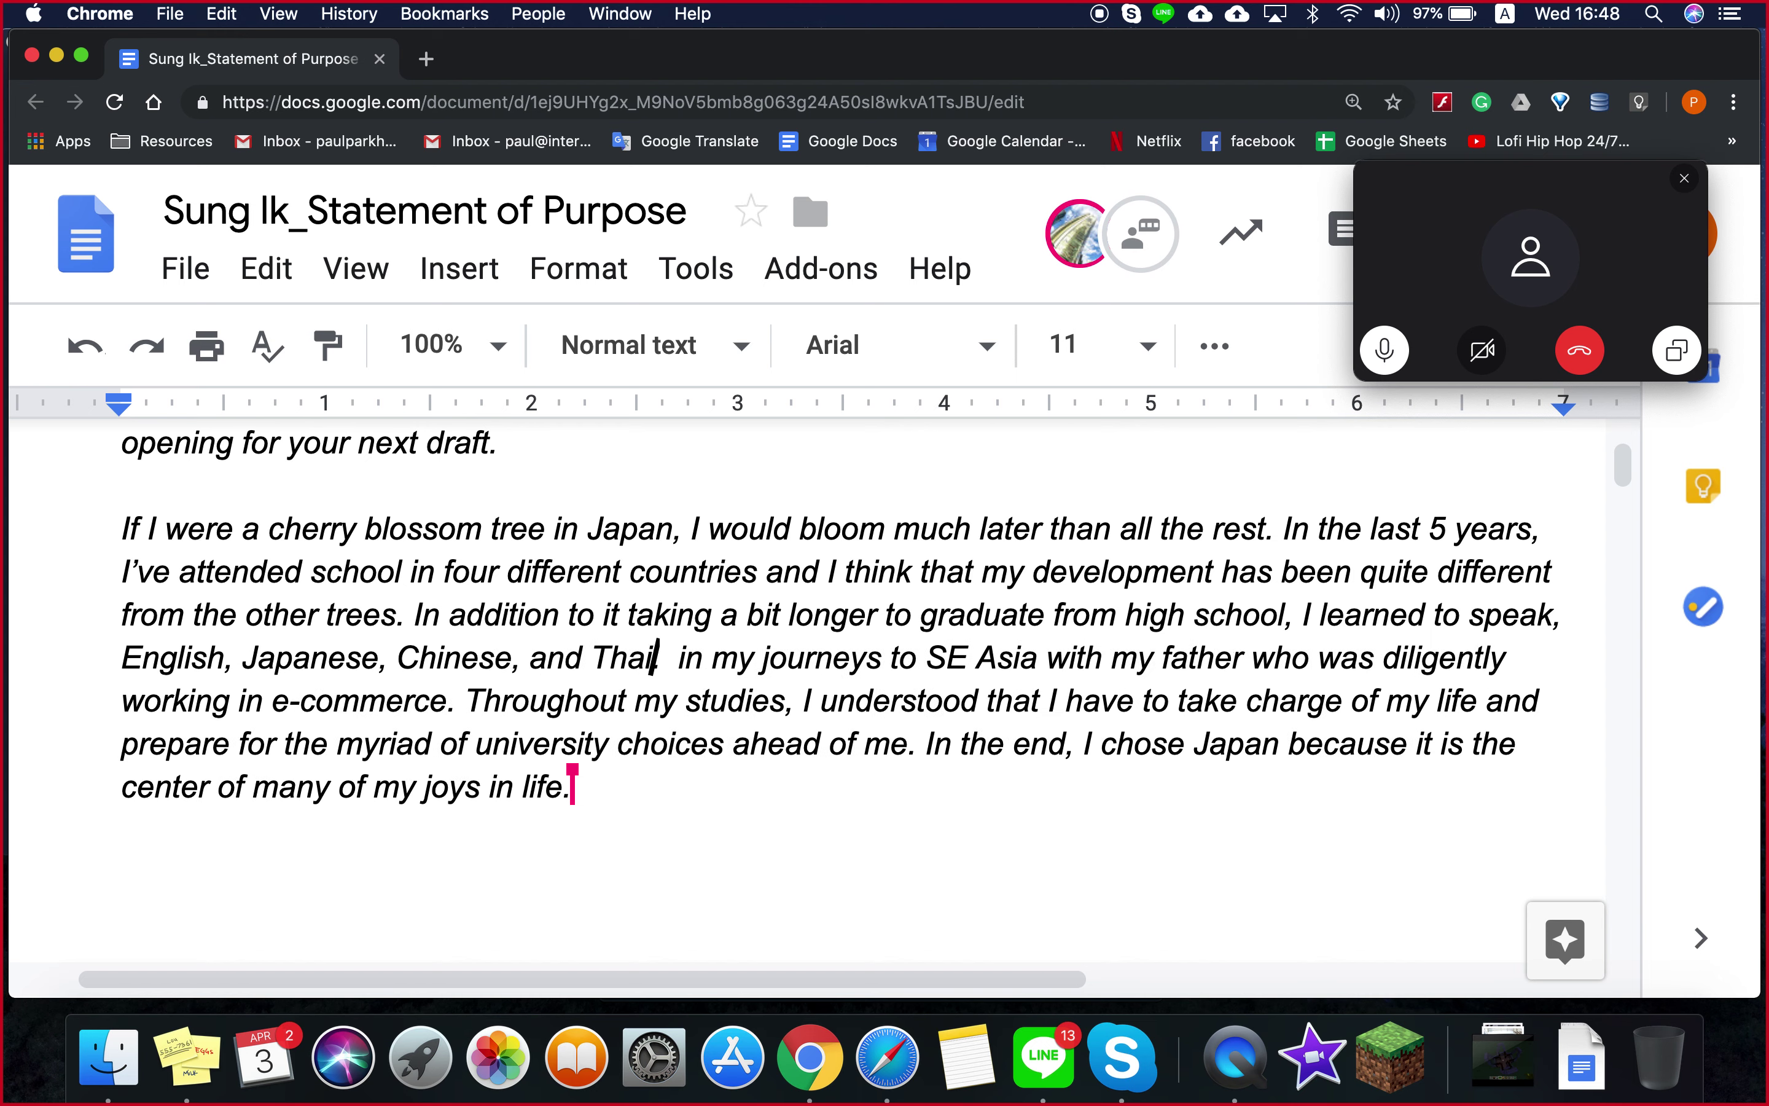
- Start a dash list: '-discuss speaking & listening in Japanese vs reading and writing in Chinese'
left_click(332, 823)
key("Return")
type("-discuss ")
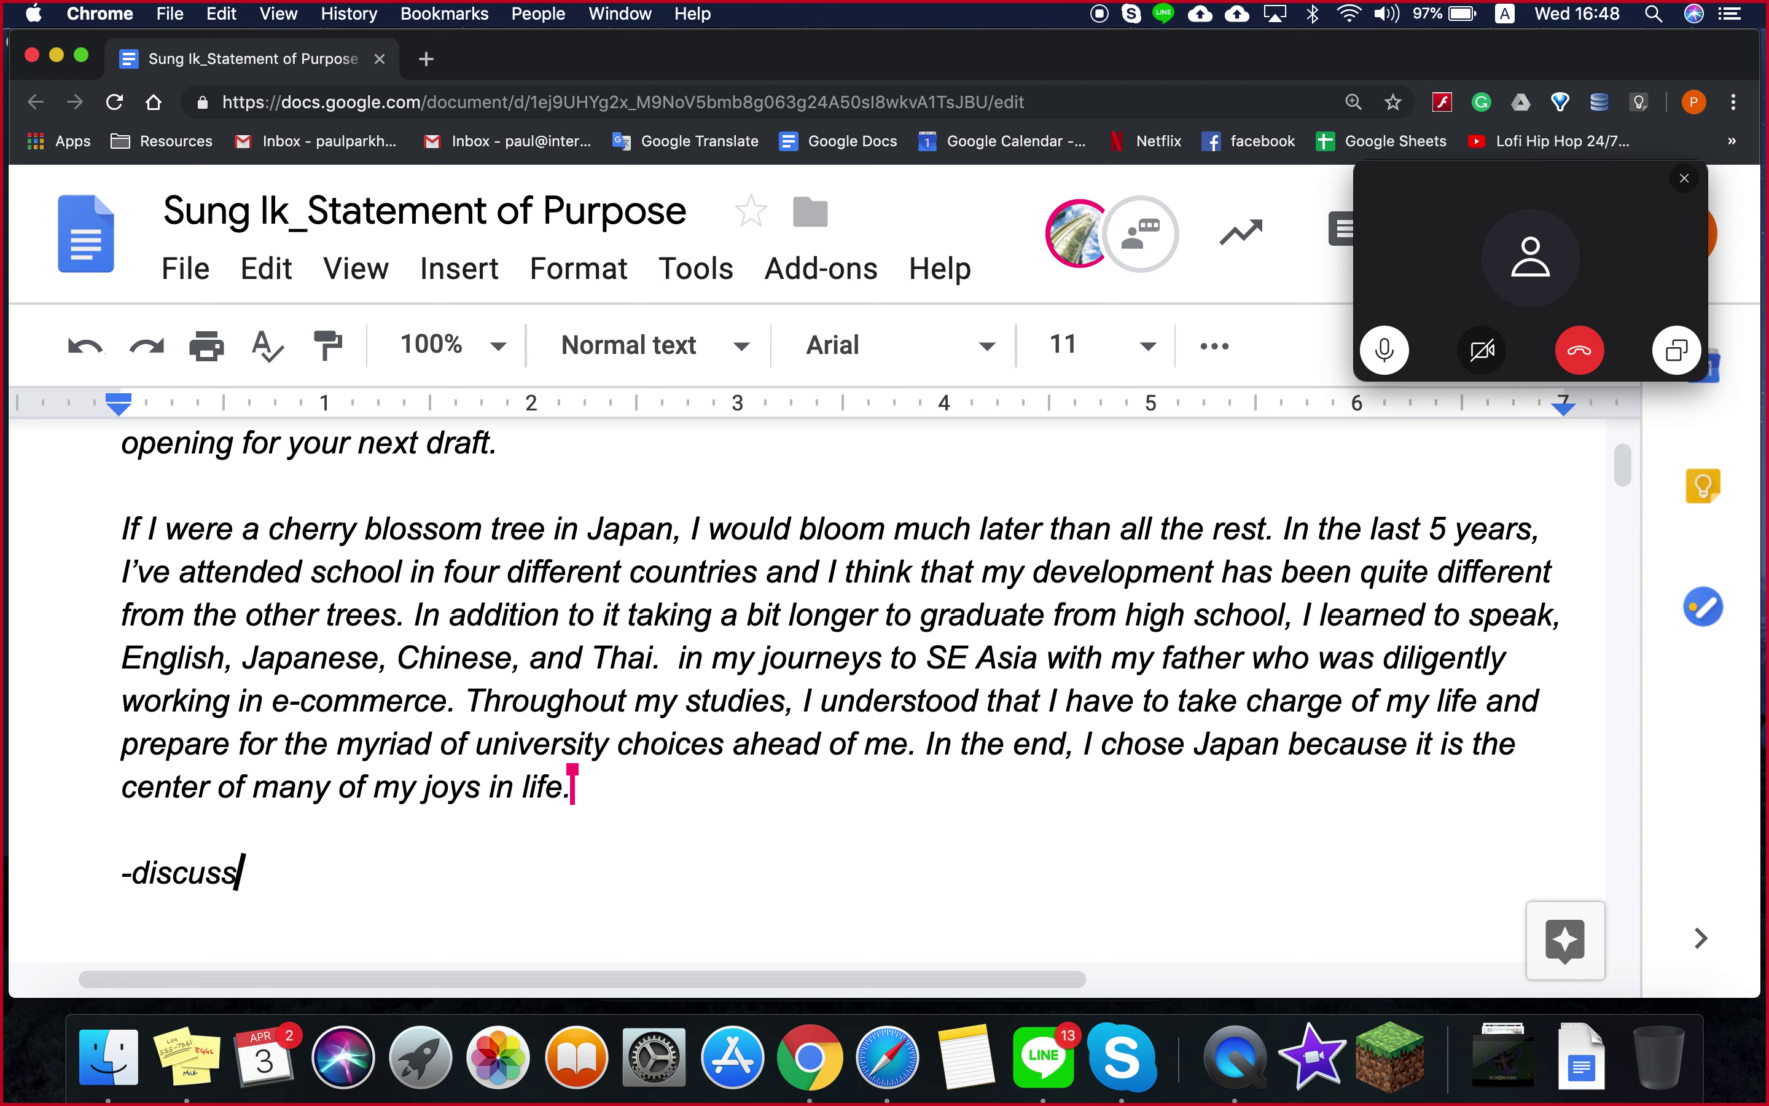
type("speaking")
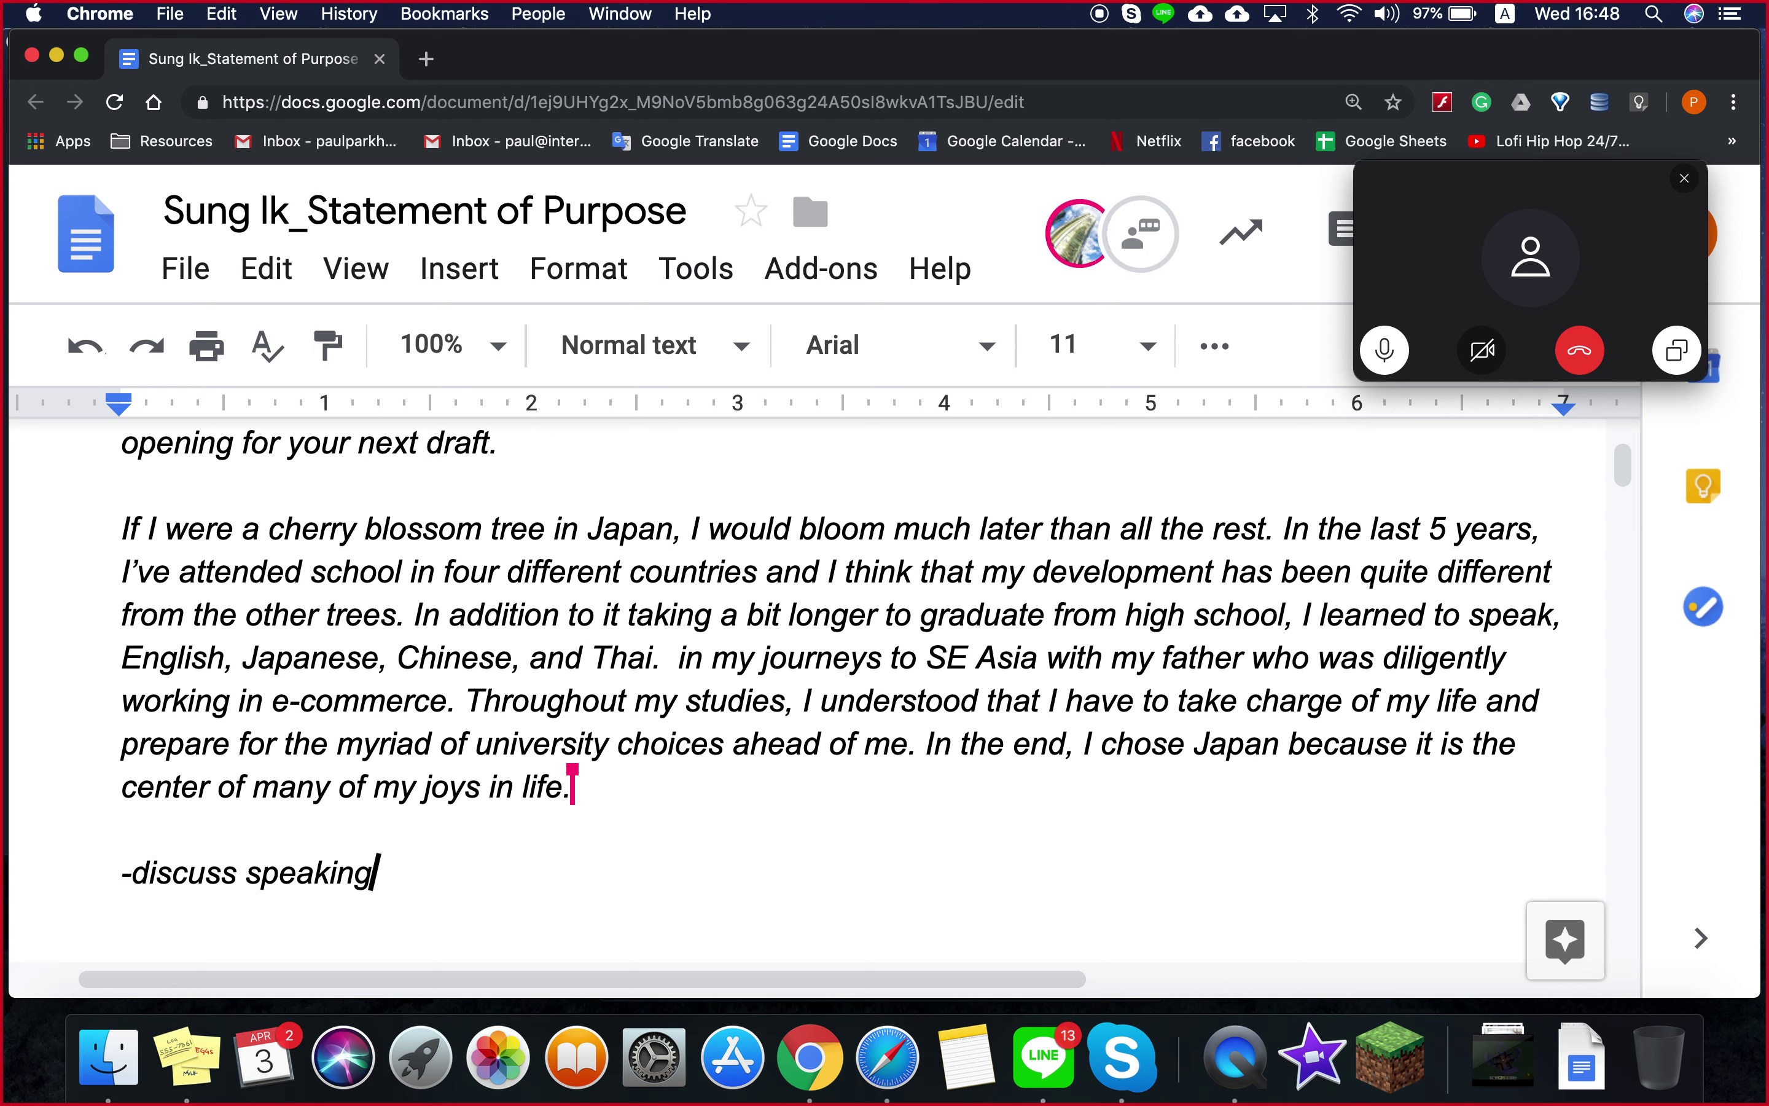
type(" & listneing")
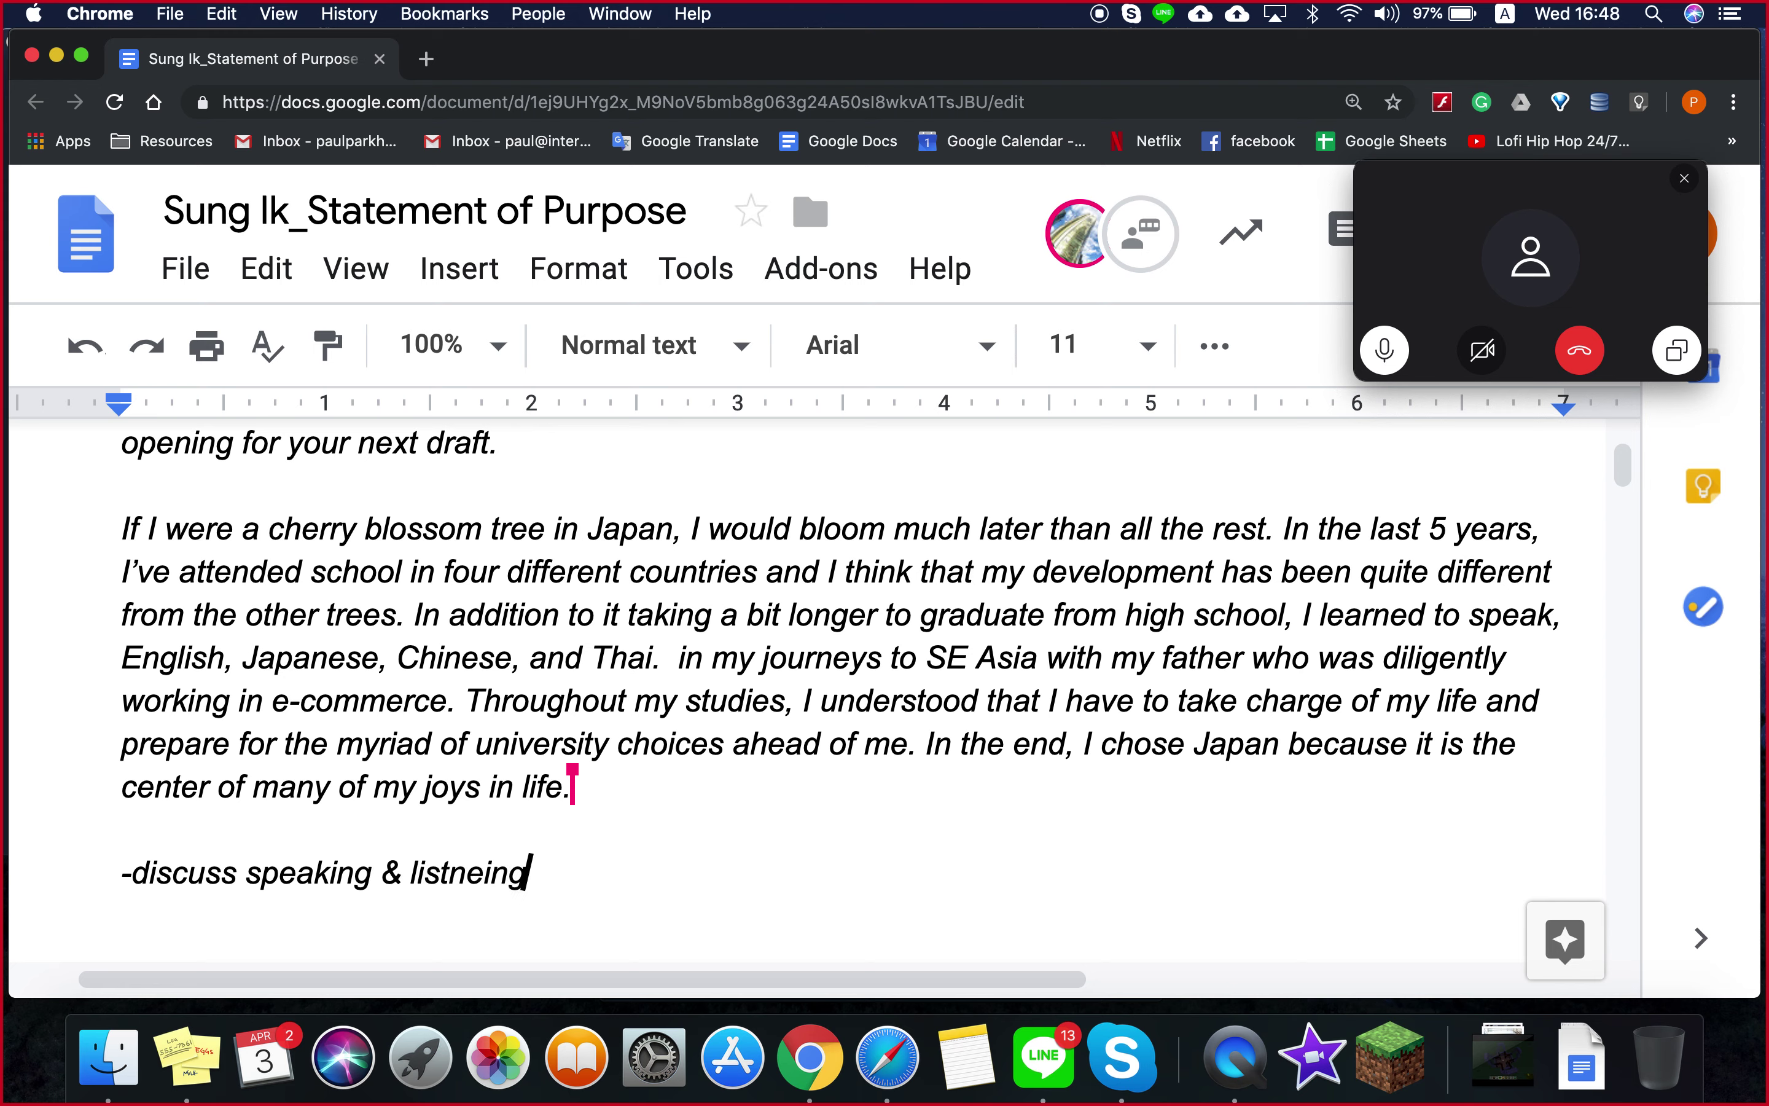
key("BackSpace")
key("BackSpace")
key("BackSpace")
key("BackSpace")
key("BackSpace")
key("BackSpace")
type("tening in Japan")
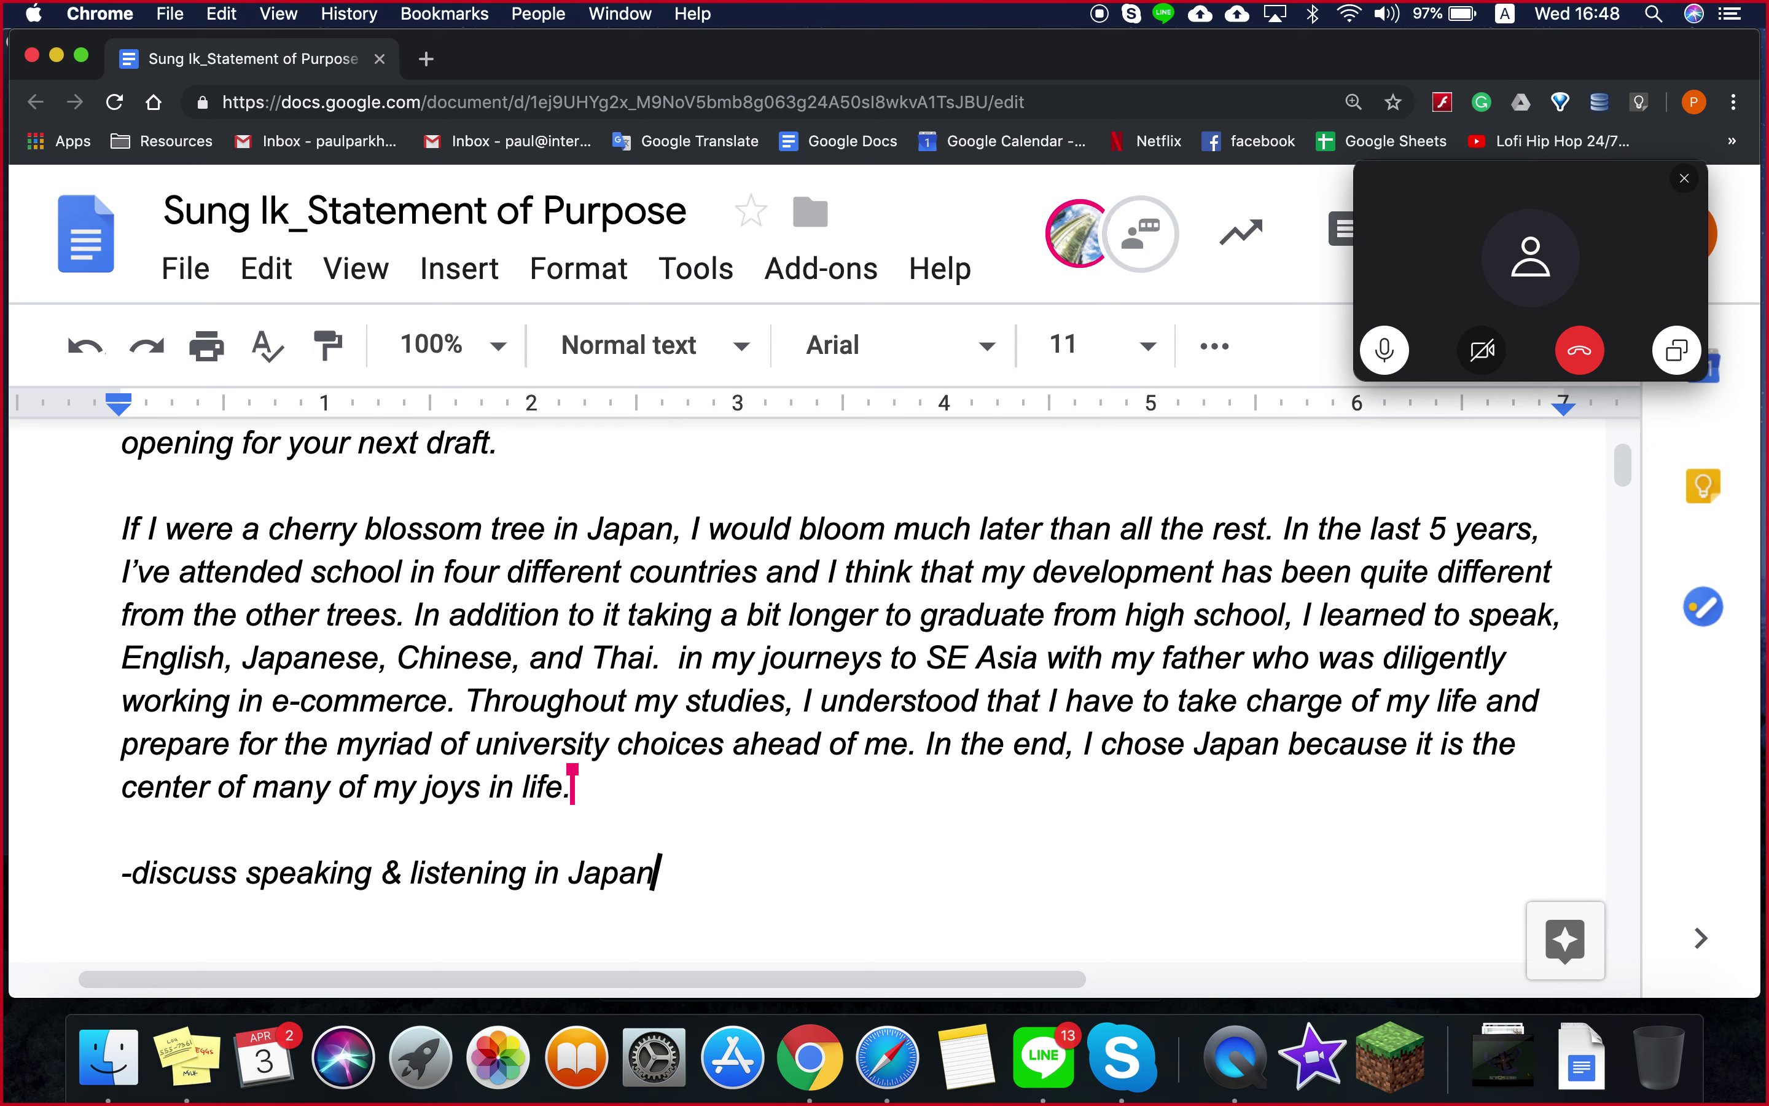
type("ese vs reading and writing ")
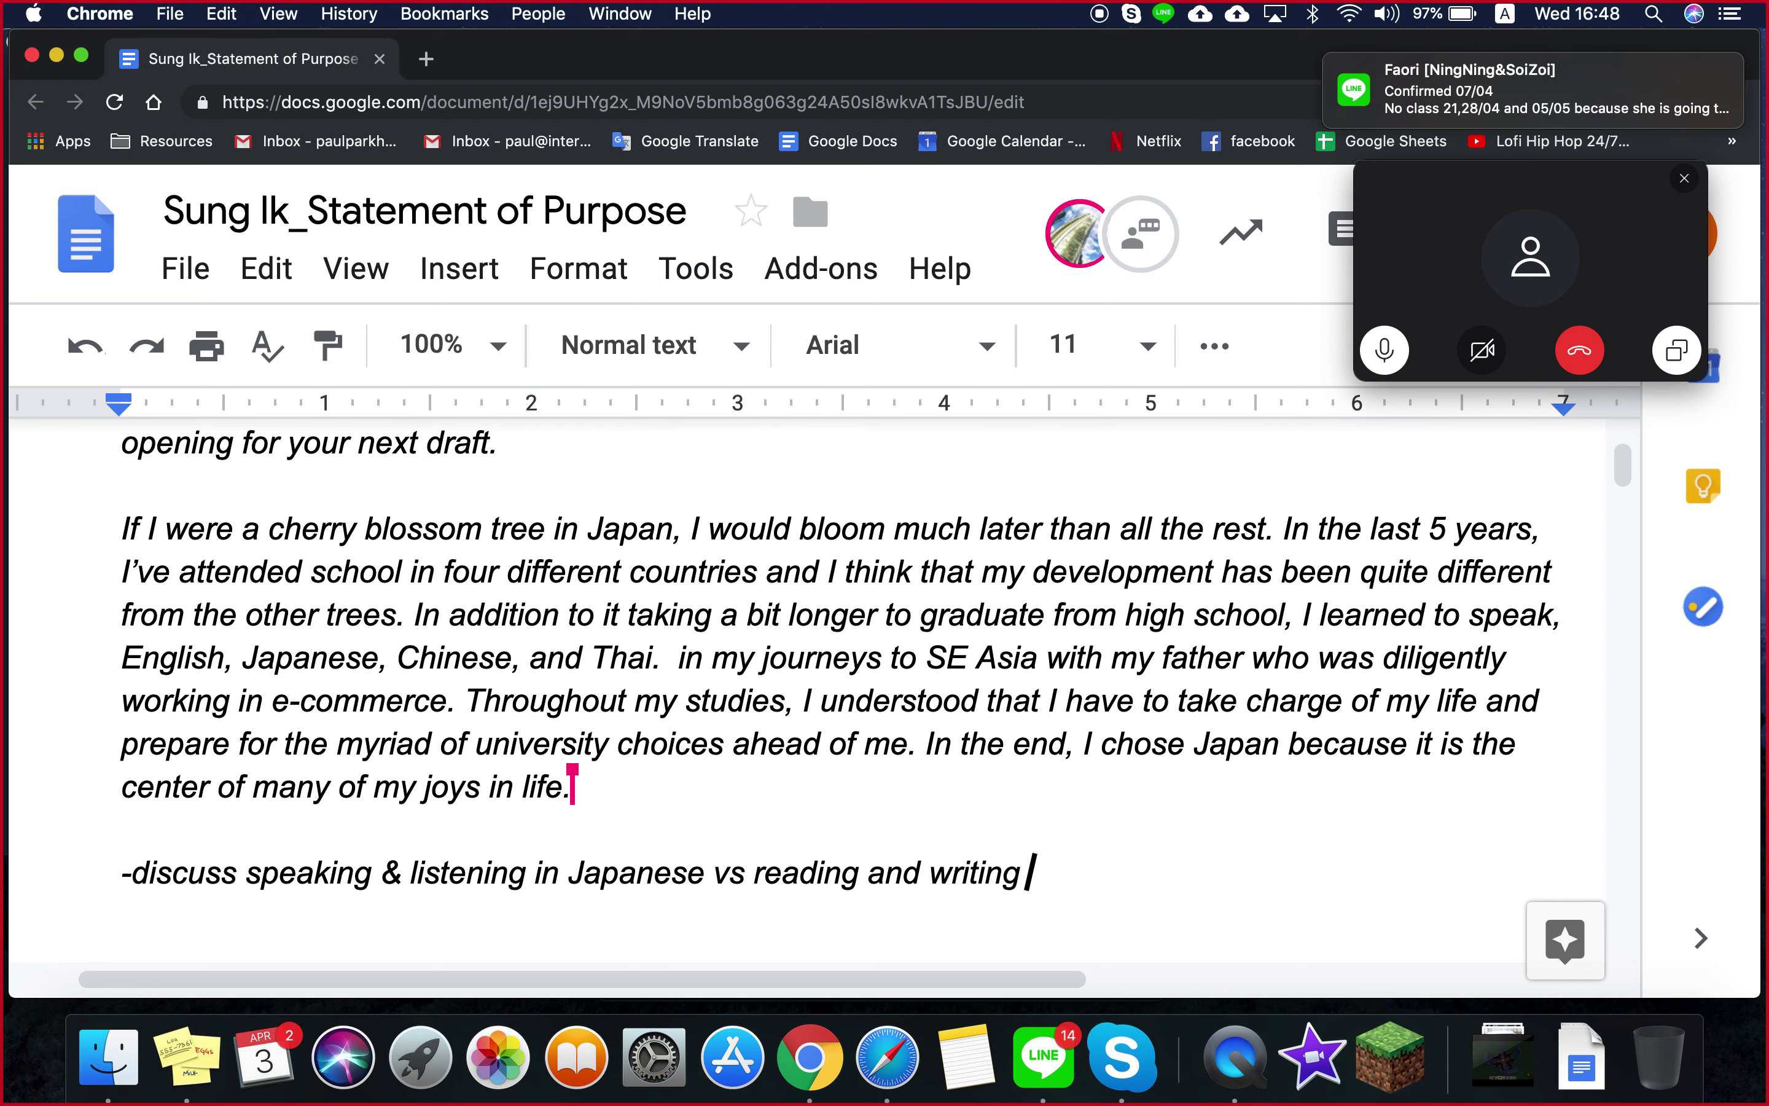
type("in Chinese")
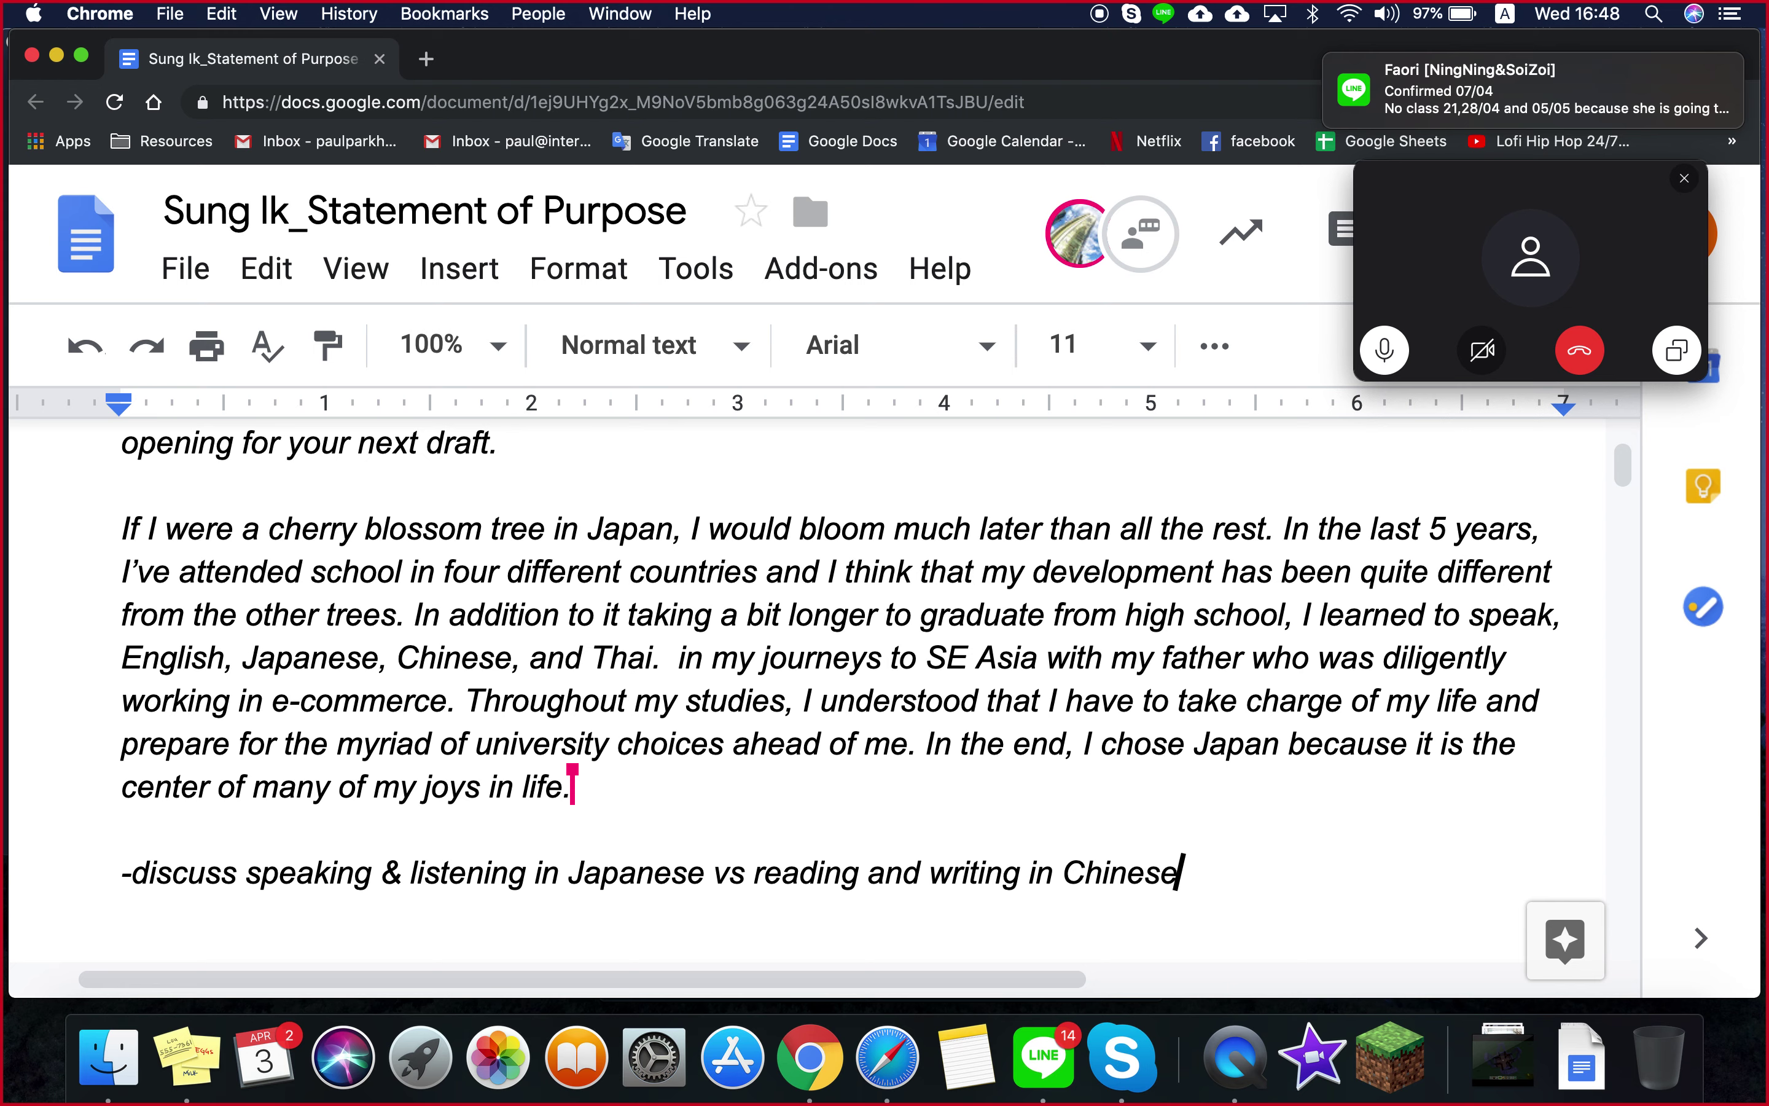
key("Return")
type("-")
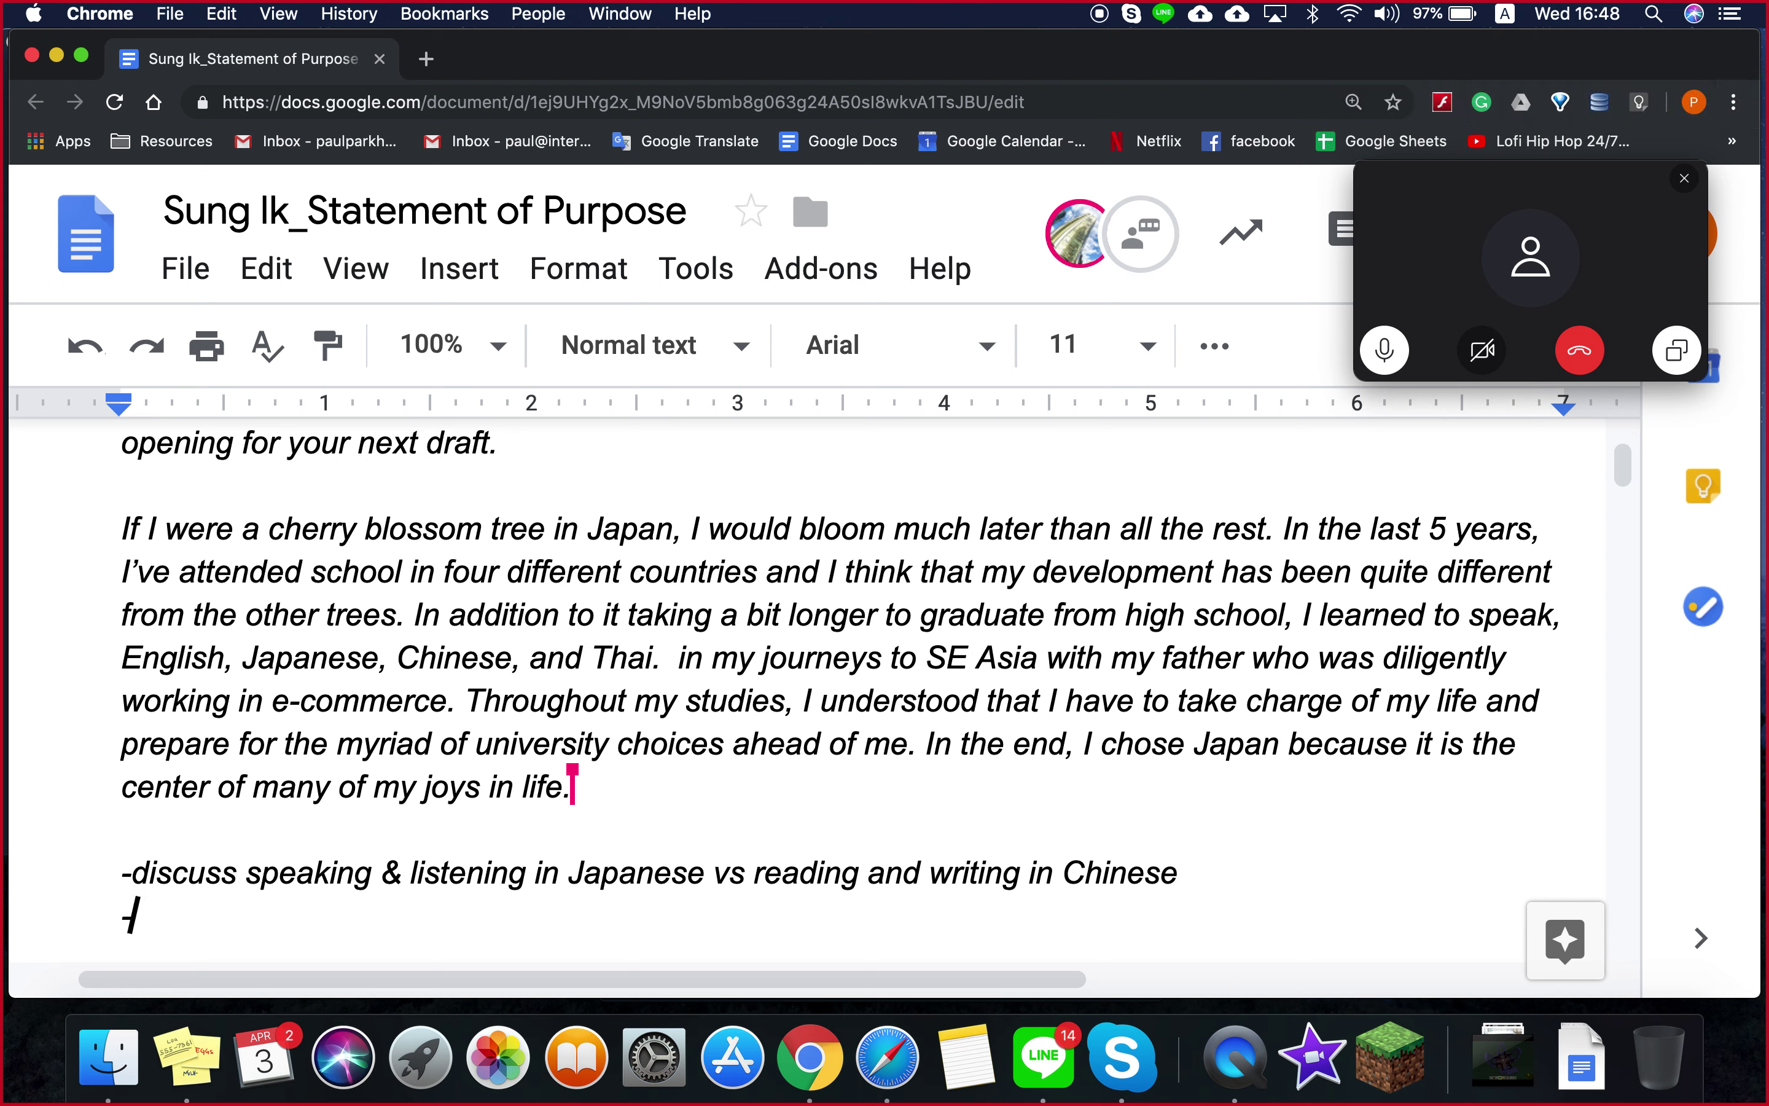
- Strike through the paragraph's sentence beginning 'In the end'
left_click(735, 832)
left_click_drag(734, 749, 896, 797)
left_click_drag(605, 623, 782, 805)
left_click(790, 796)
left_click_drag(918, 746, 943, 790)
key("super+shift+x")
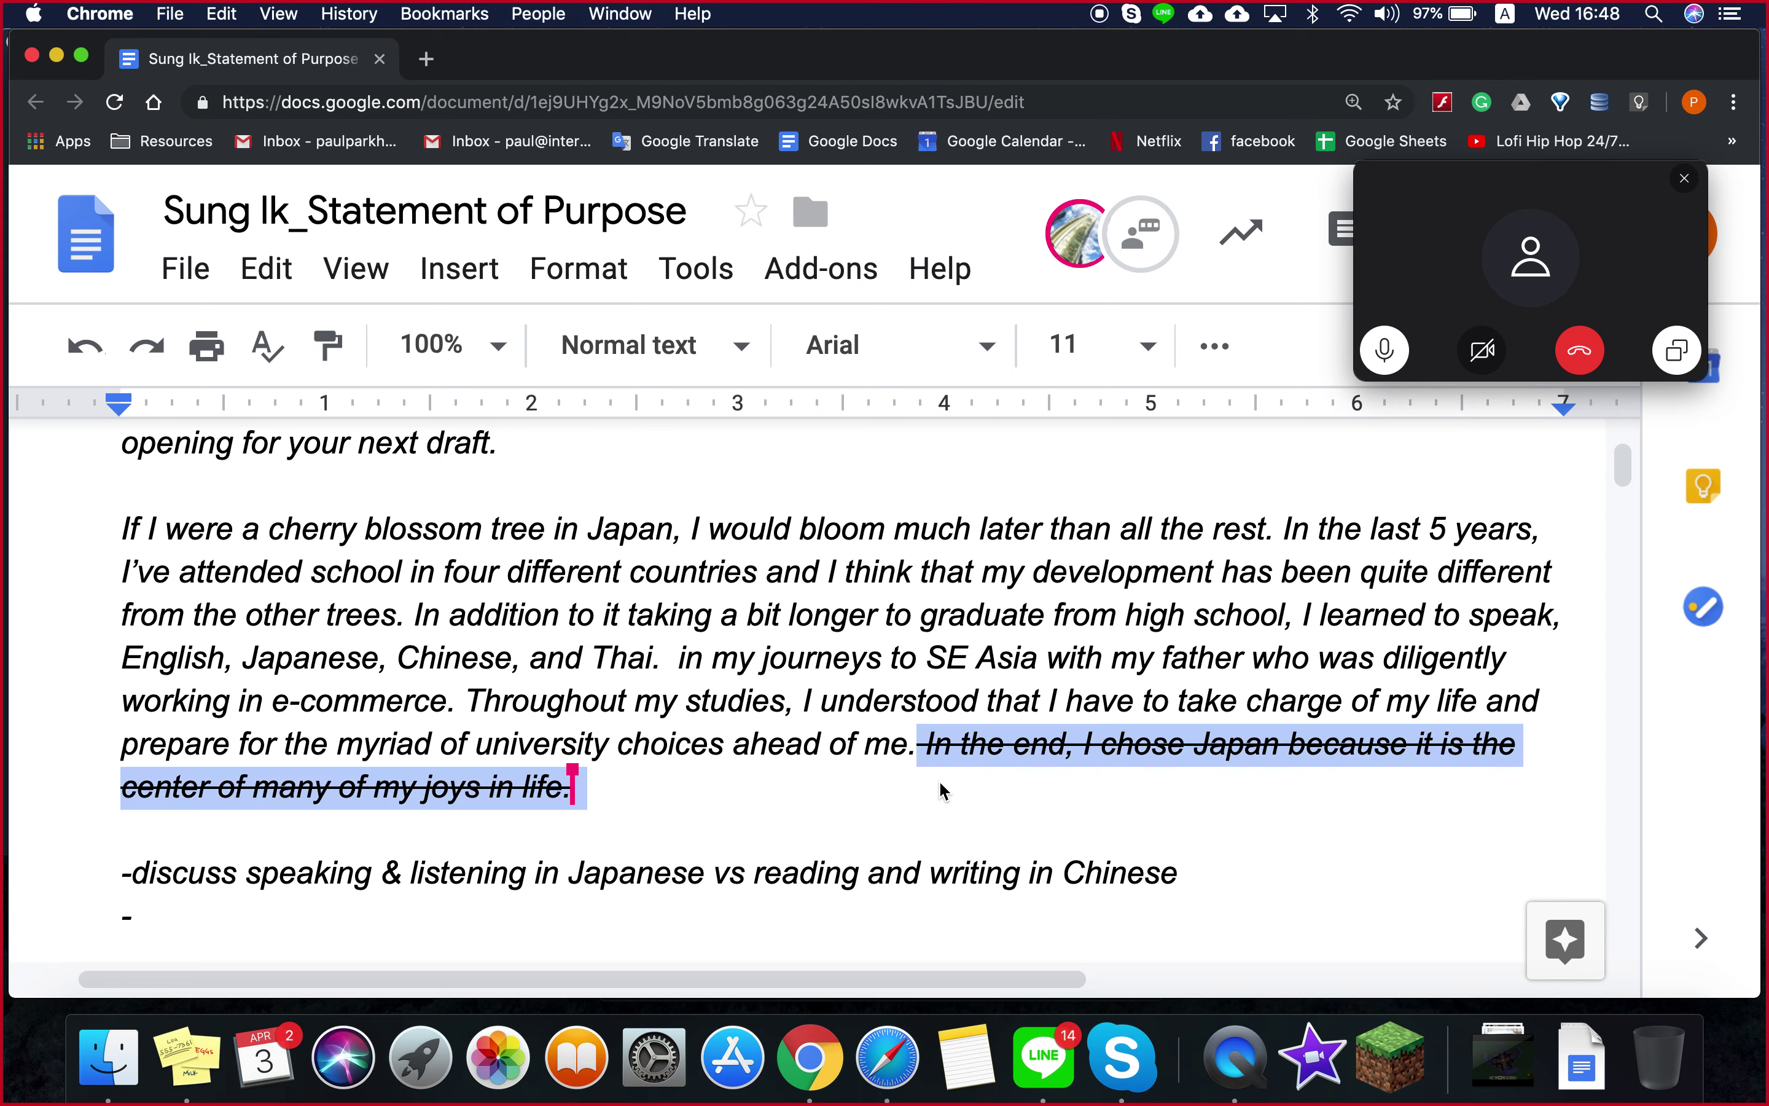
left_click(920, 747)
left_click_drag(807, 703, 852, 749)
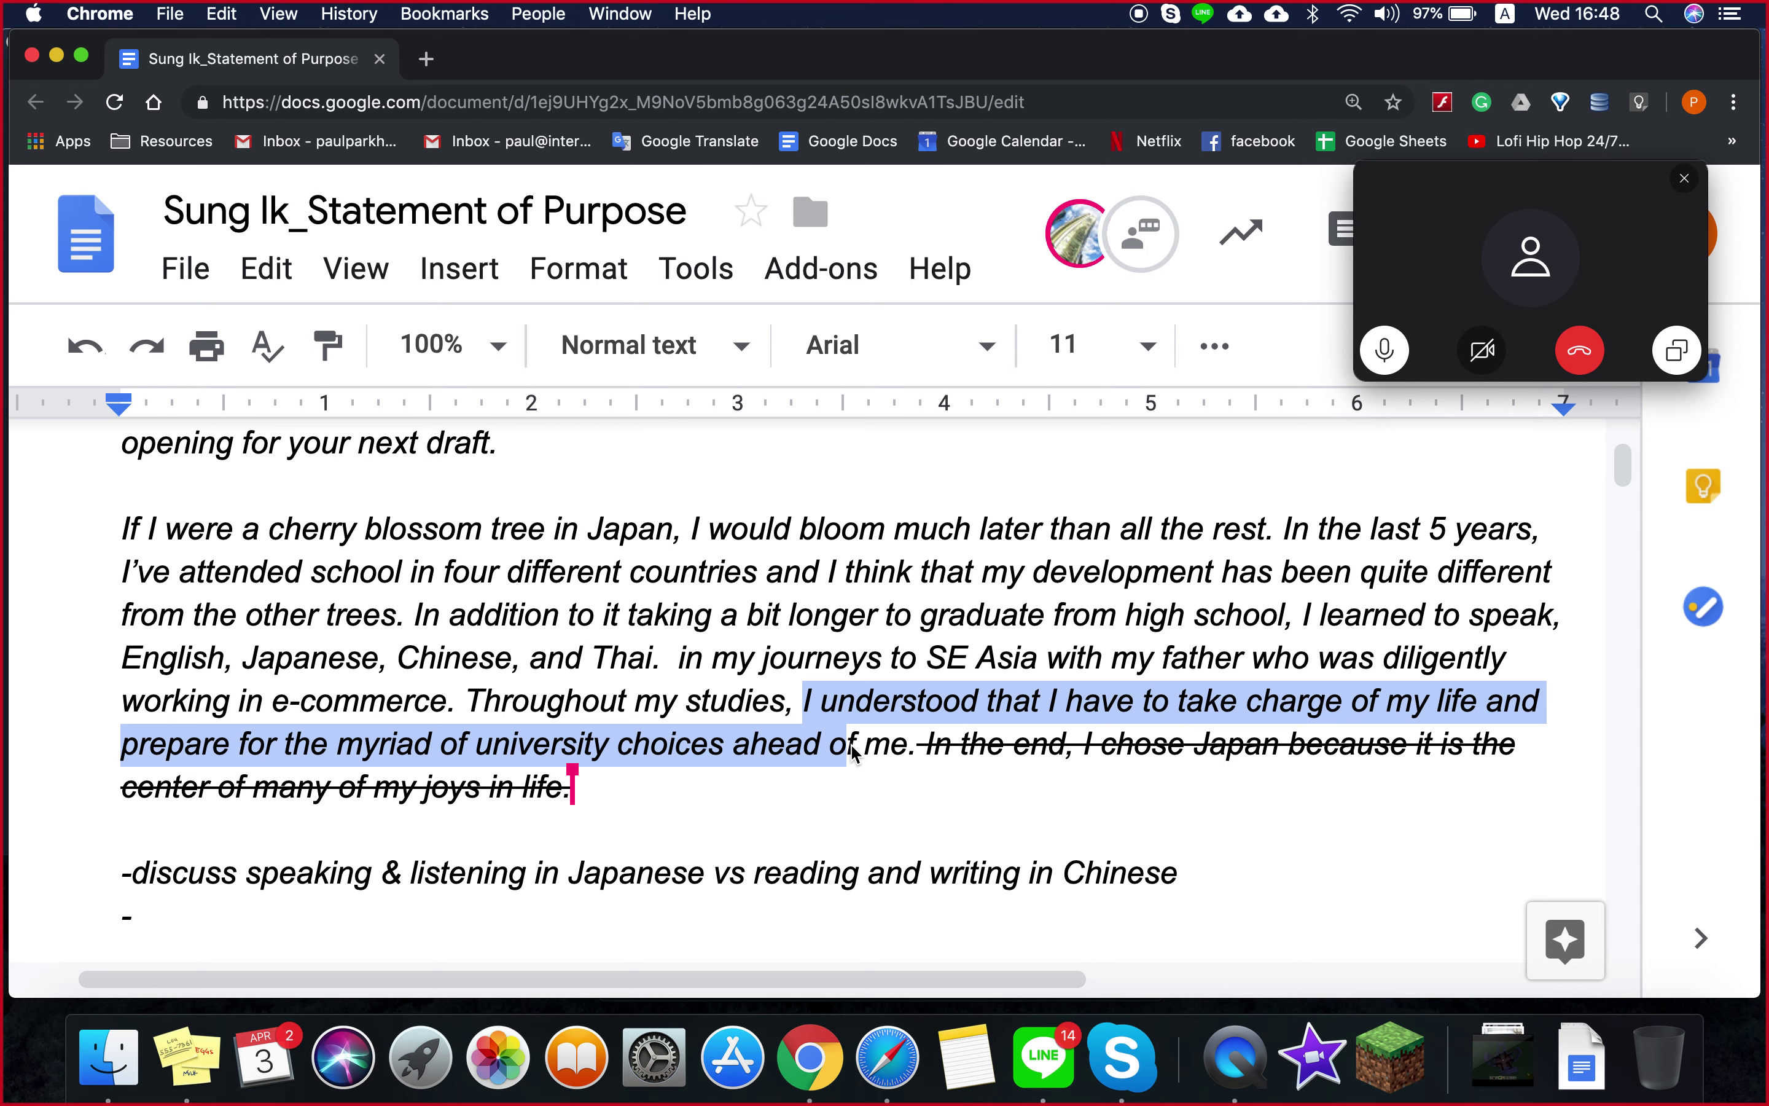
left_click(873, 764)
left_click_drag(627, 700, 636, 701)
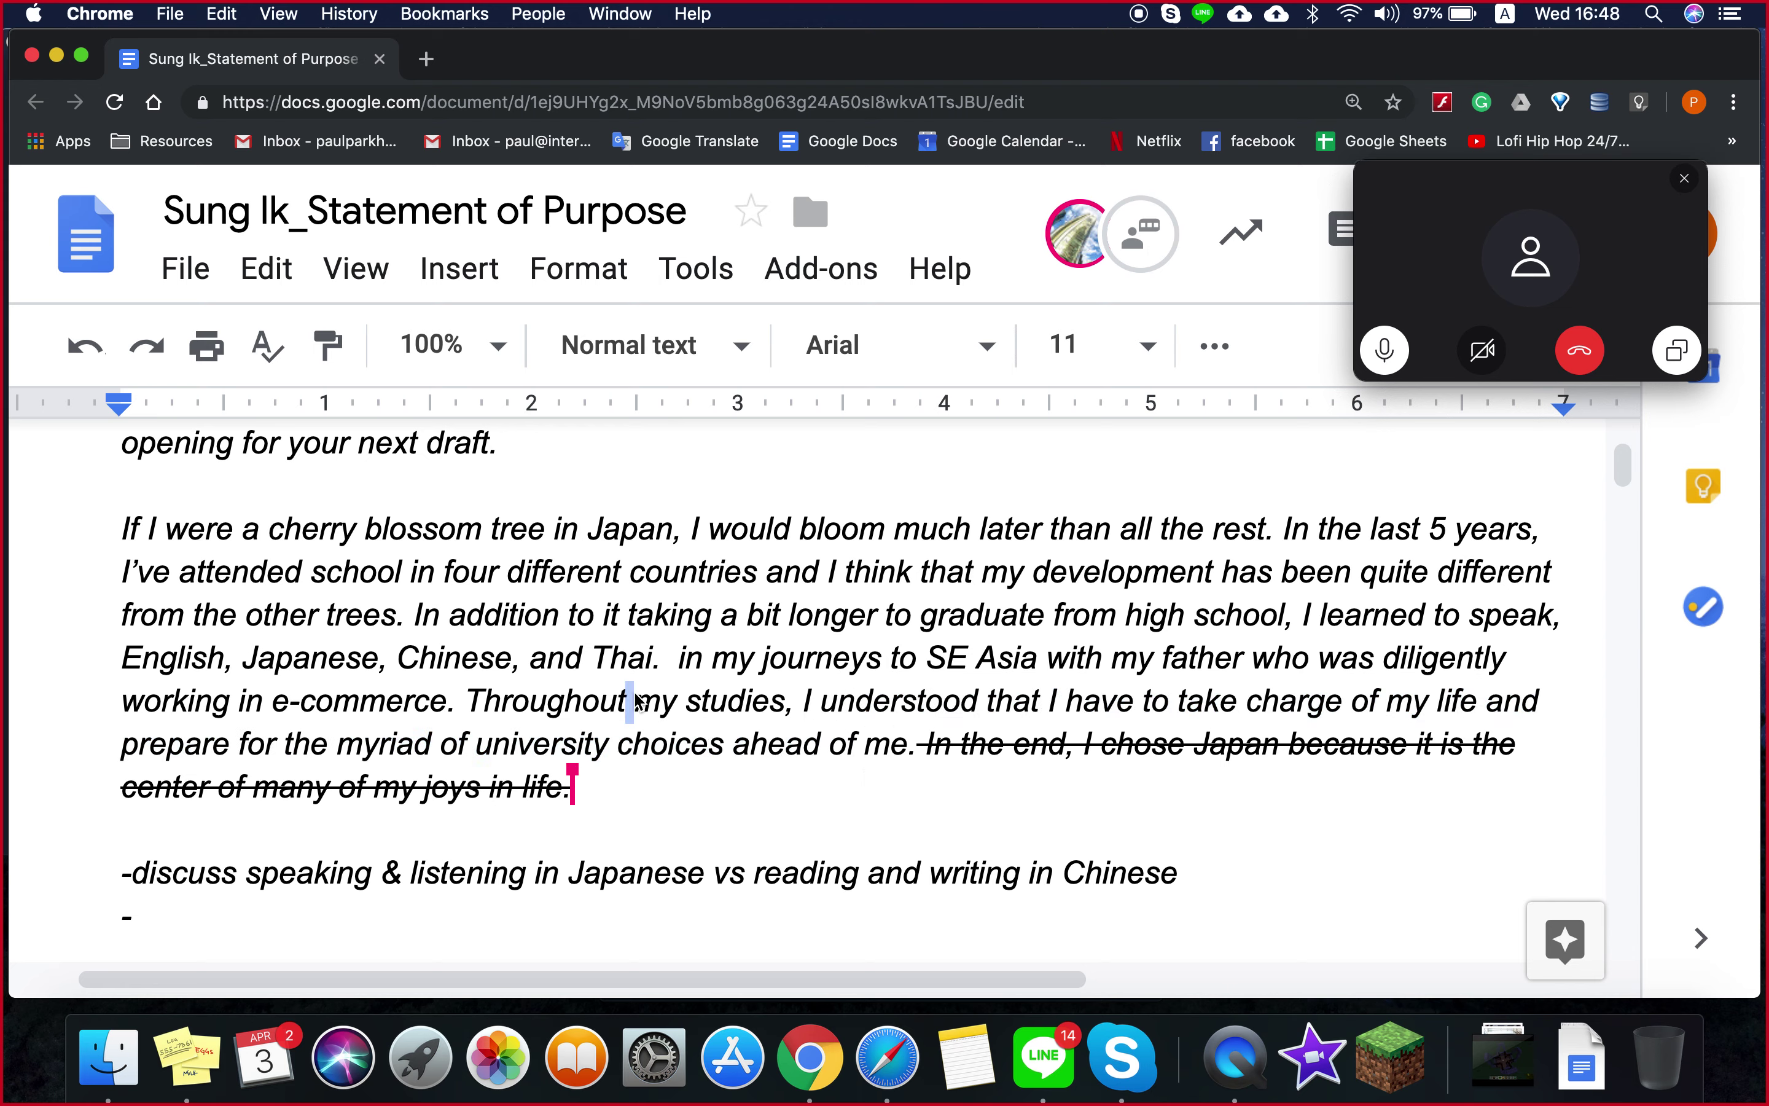
left_click(797, 775)
- Add bullets 'I love languages' and '-I don't like working too hard or bullshit or fake people'
type("I love")
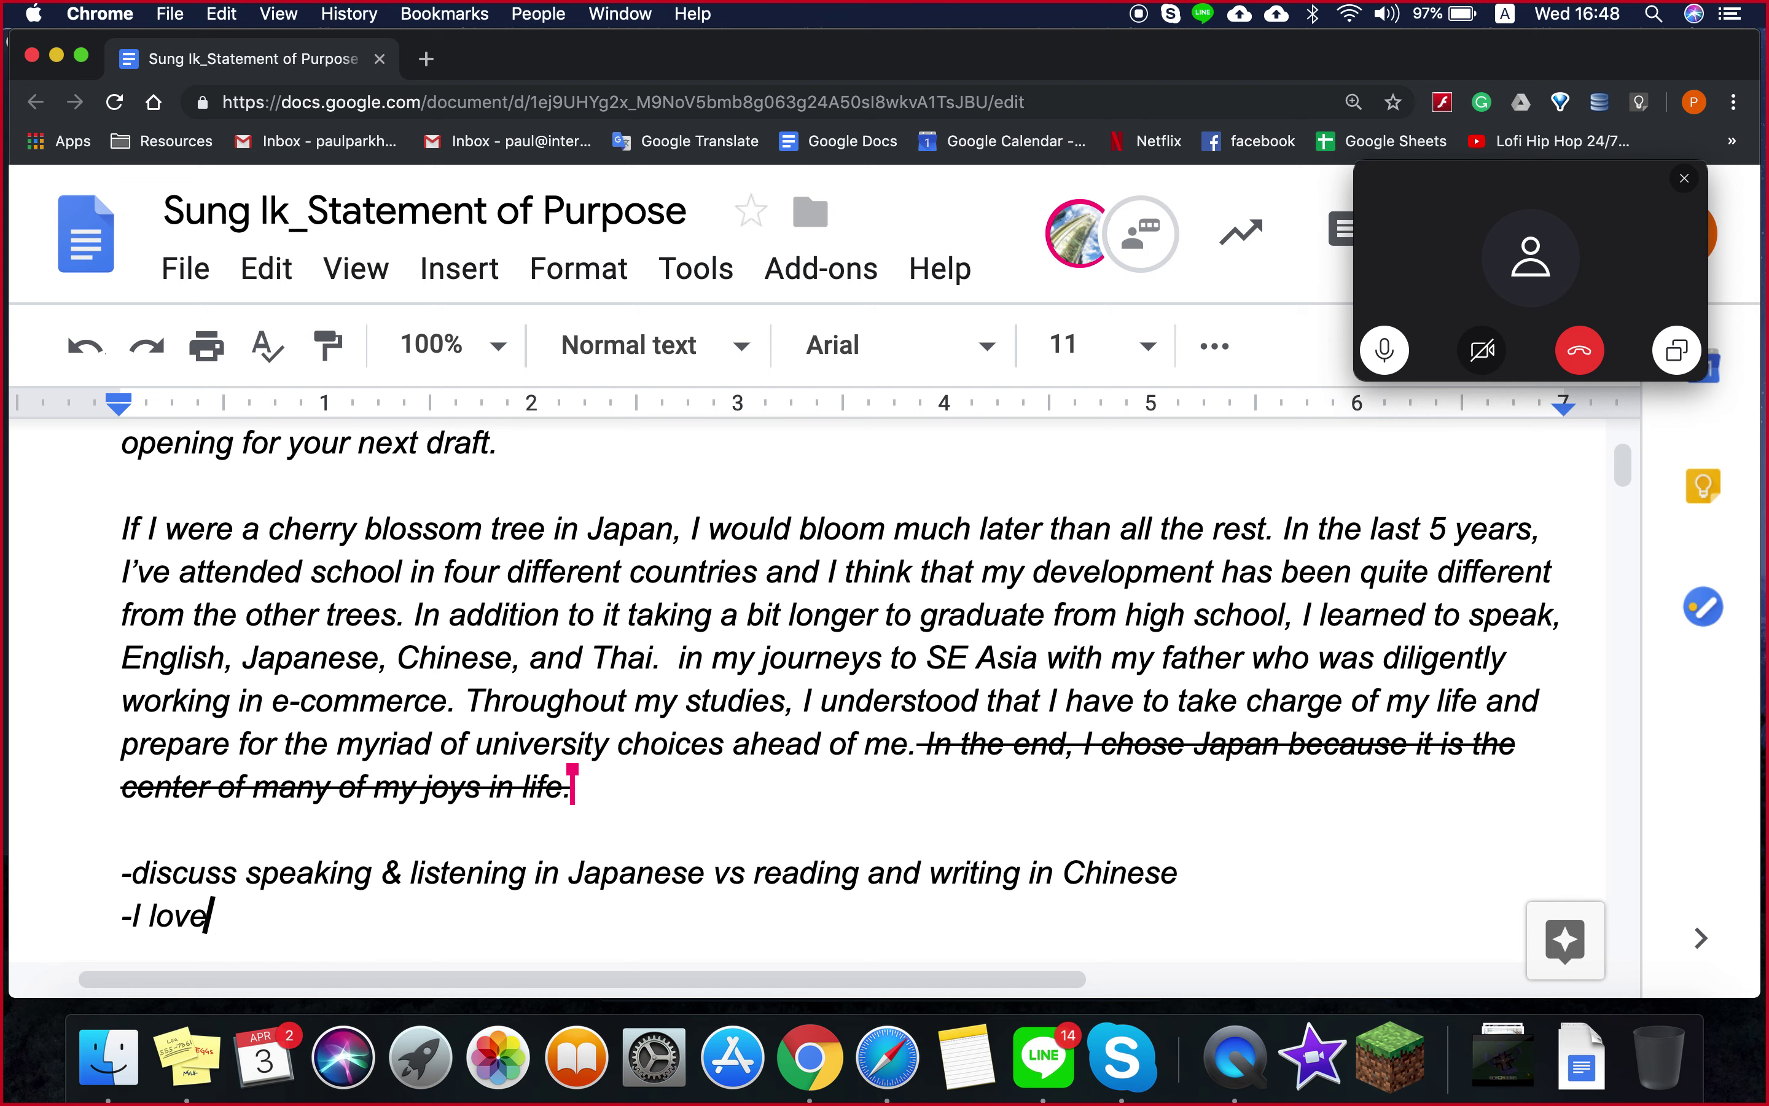
type(" languages")
key("Return")
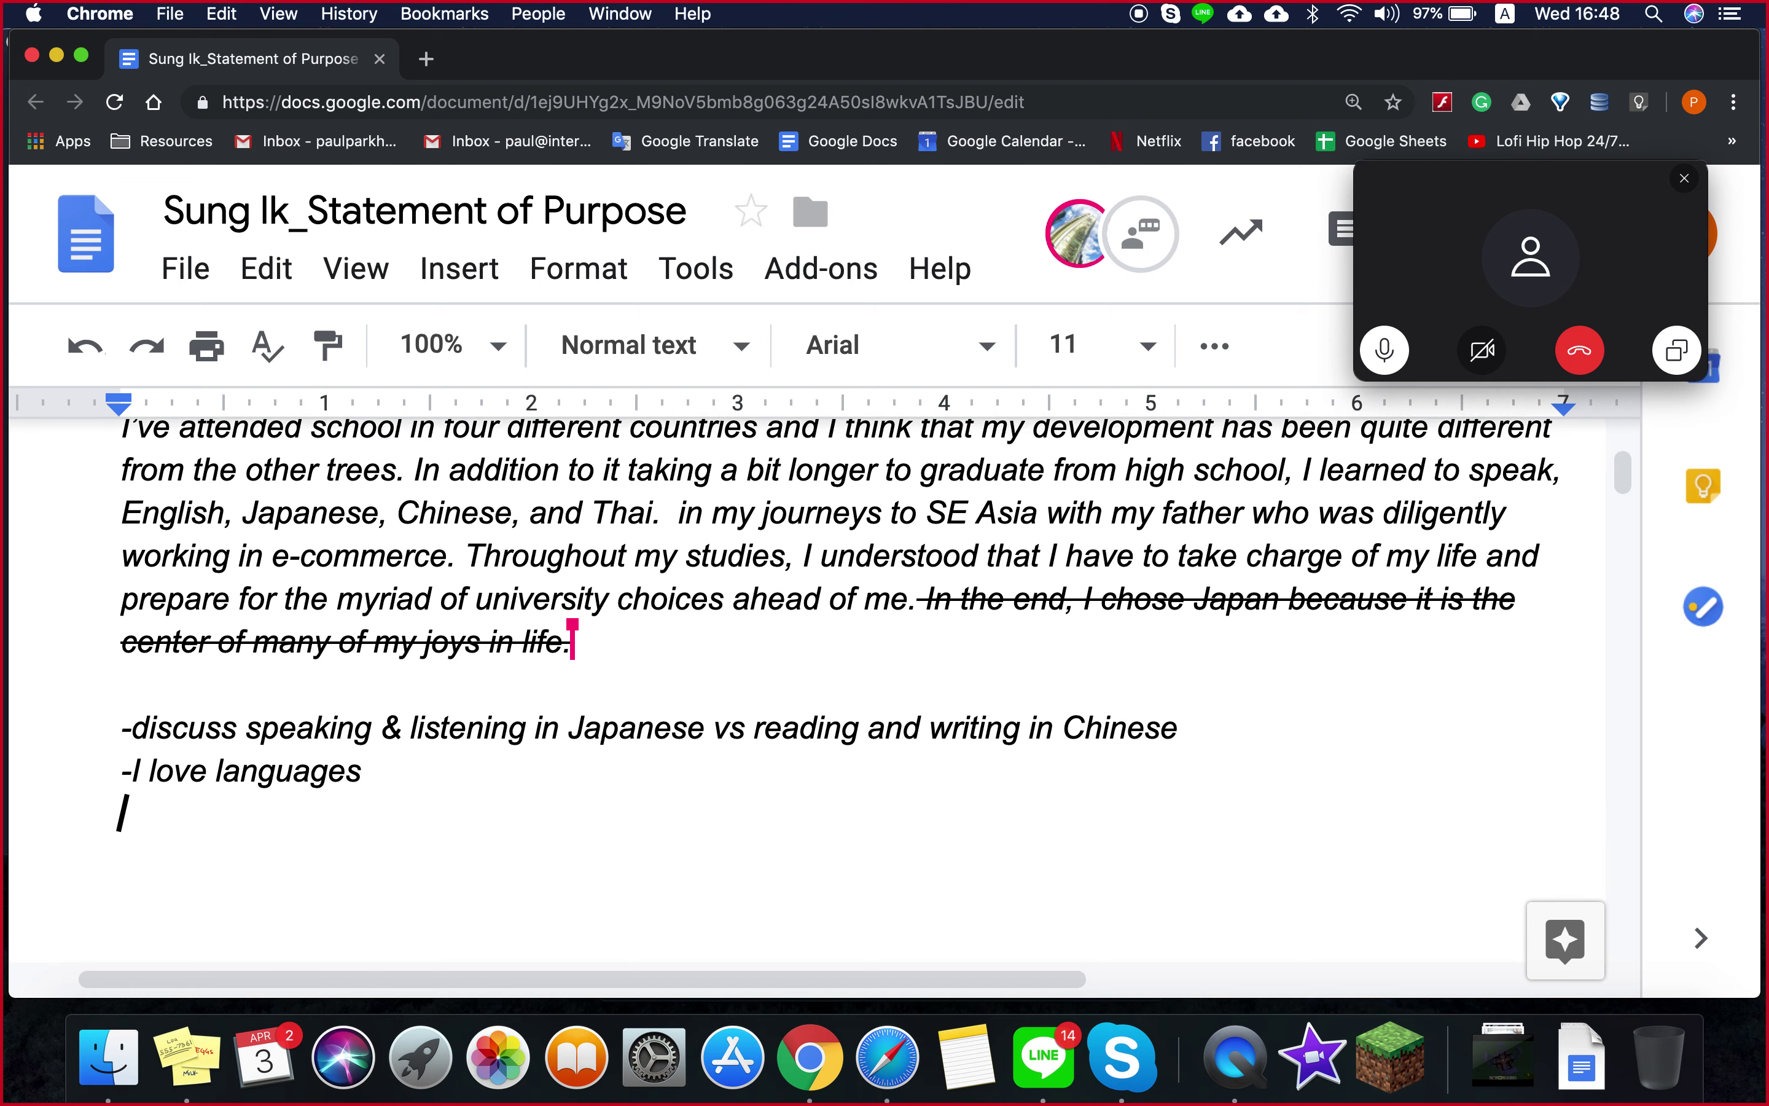
type("-I ")
type("don't like working ")
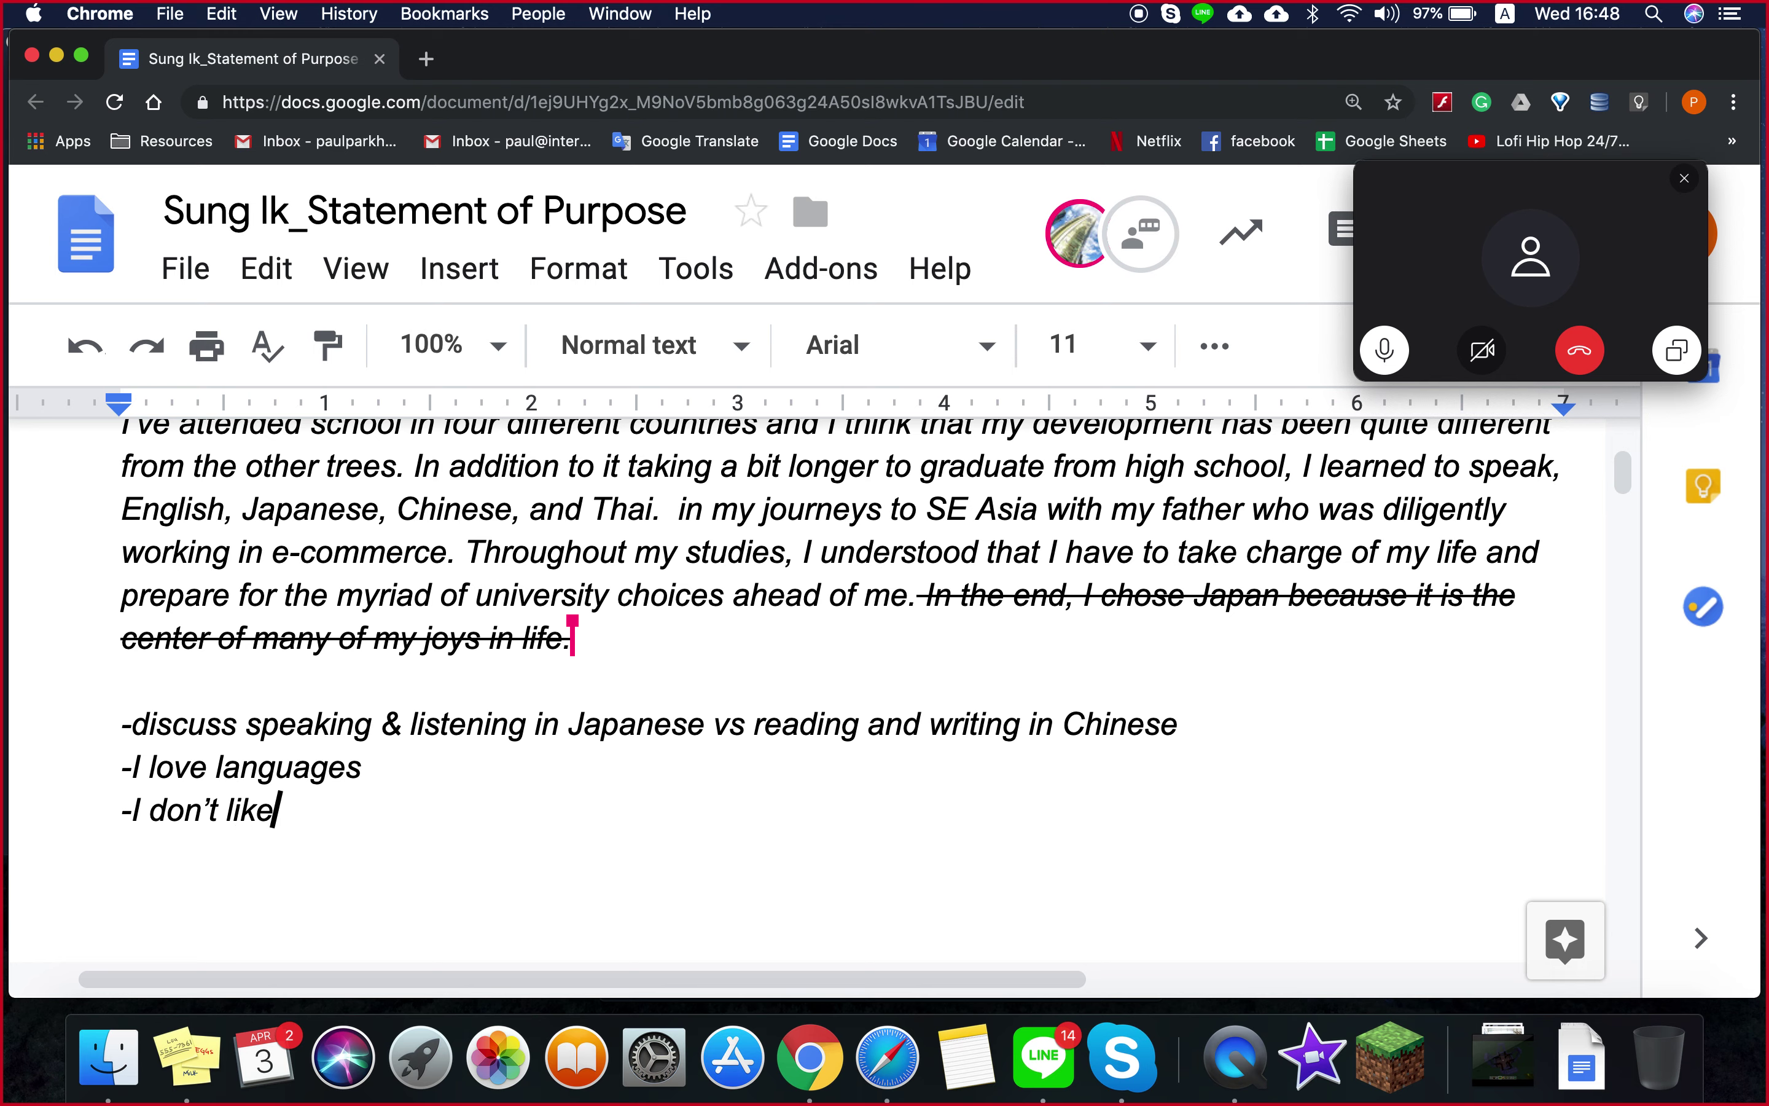
type("too hard ")
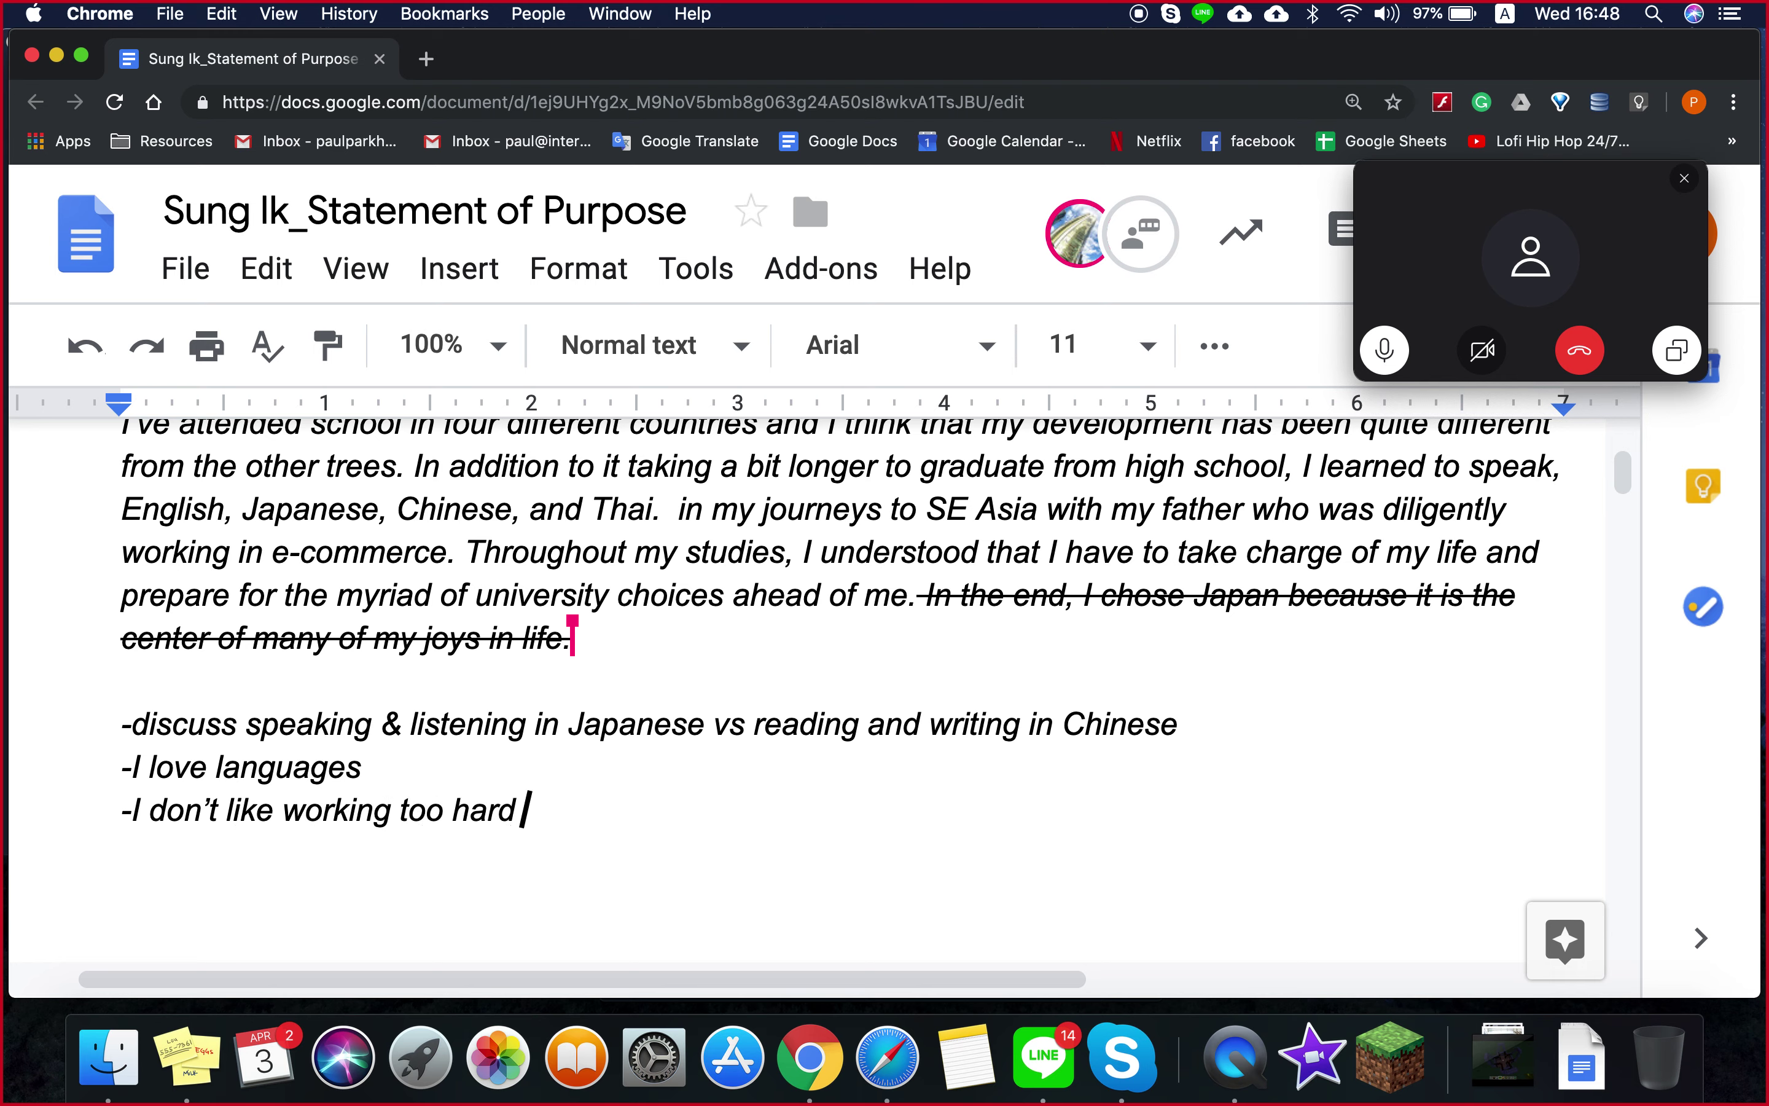
type("or bullshit or ")
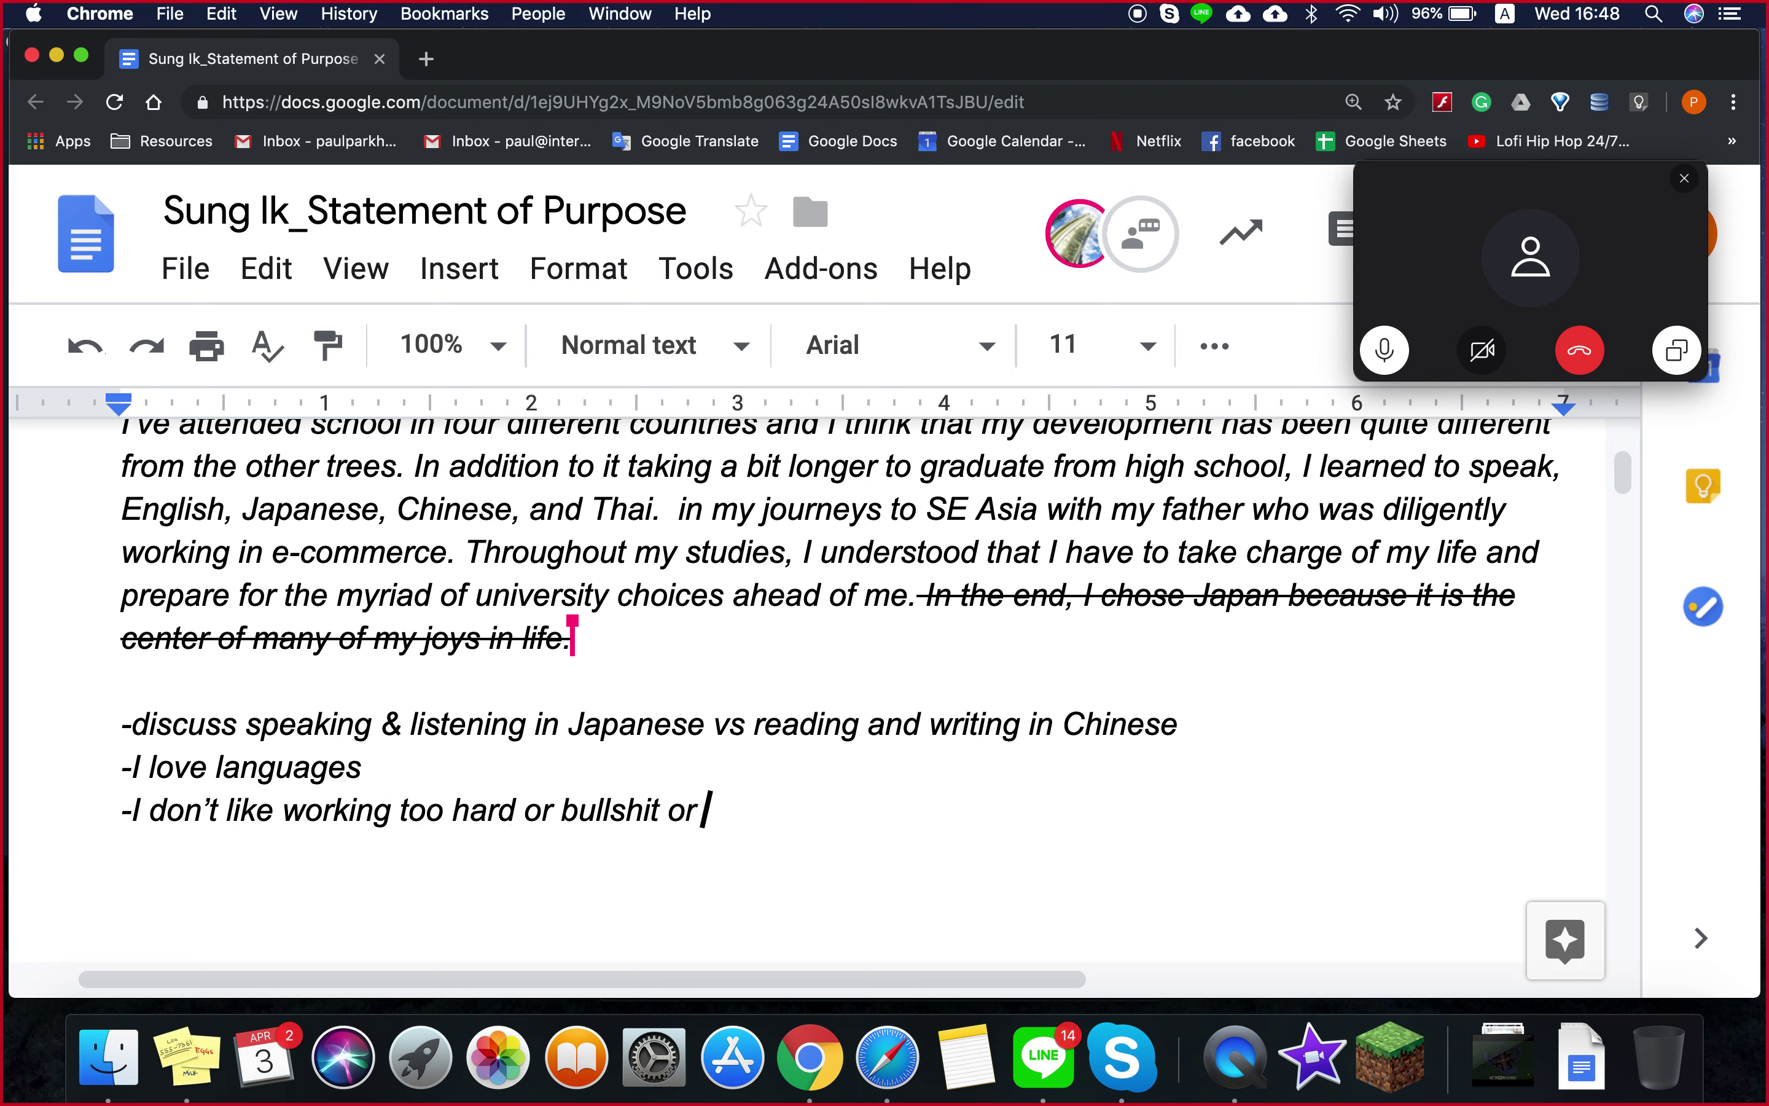
type("fake people")
key("Return")
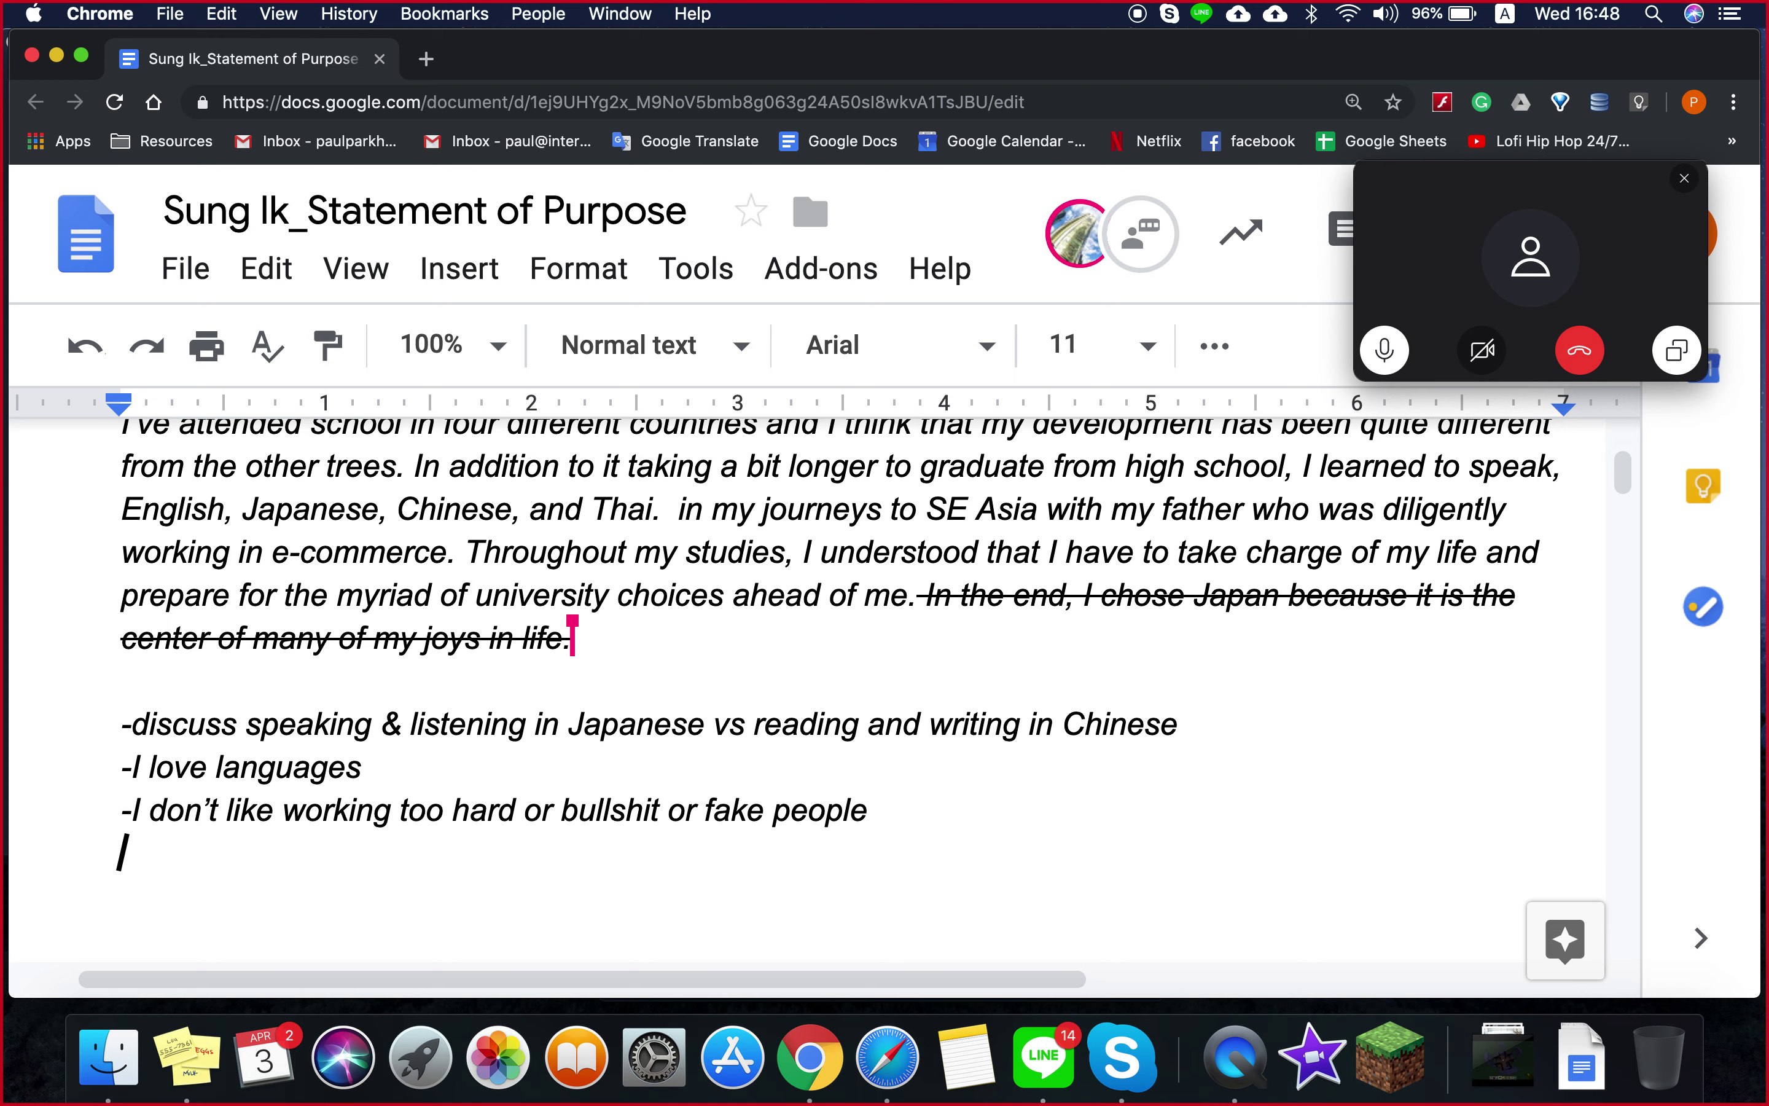
type("-")
- Add bullets 'I hope to improve my Japanese now' and '-Not sure where the world will take me'
scroll(839, 658, "up", 1)
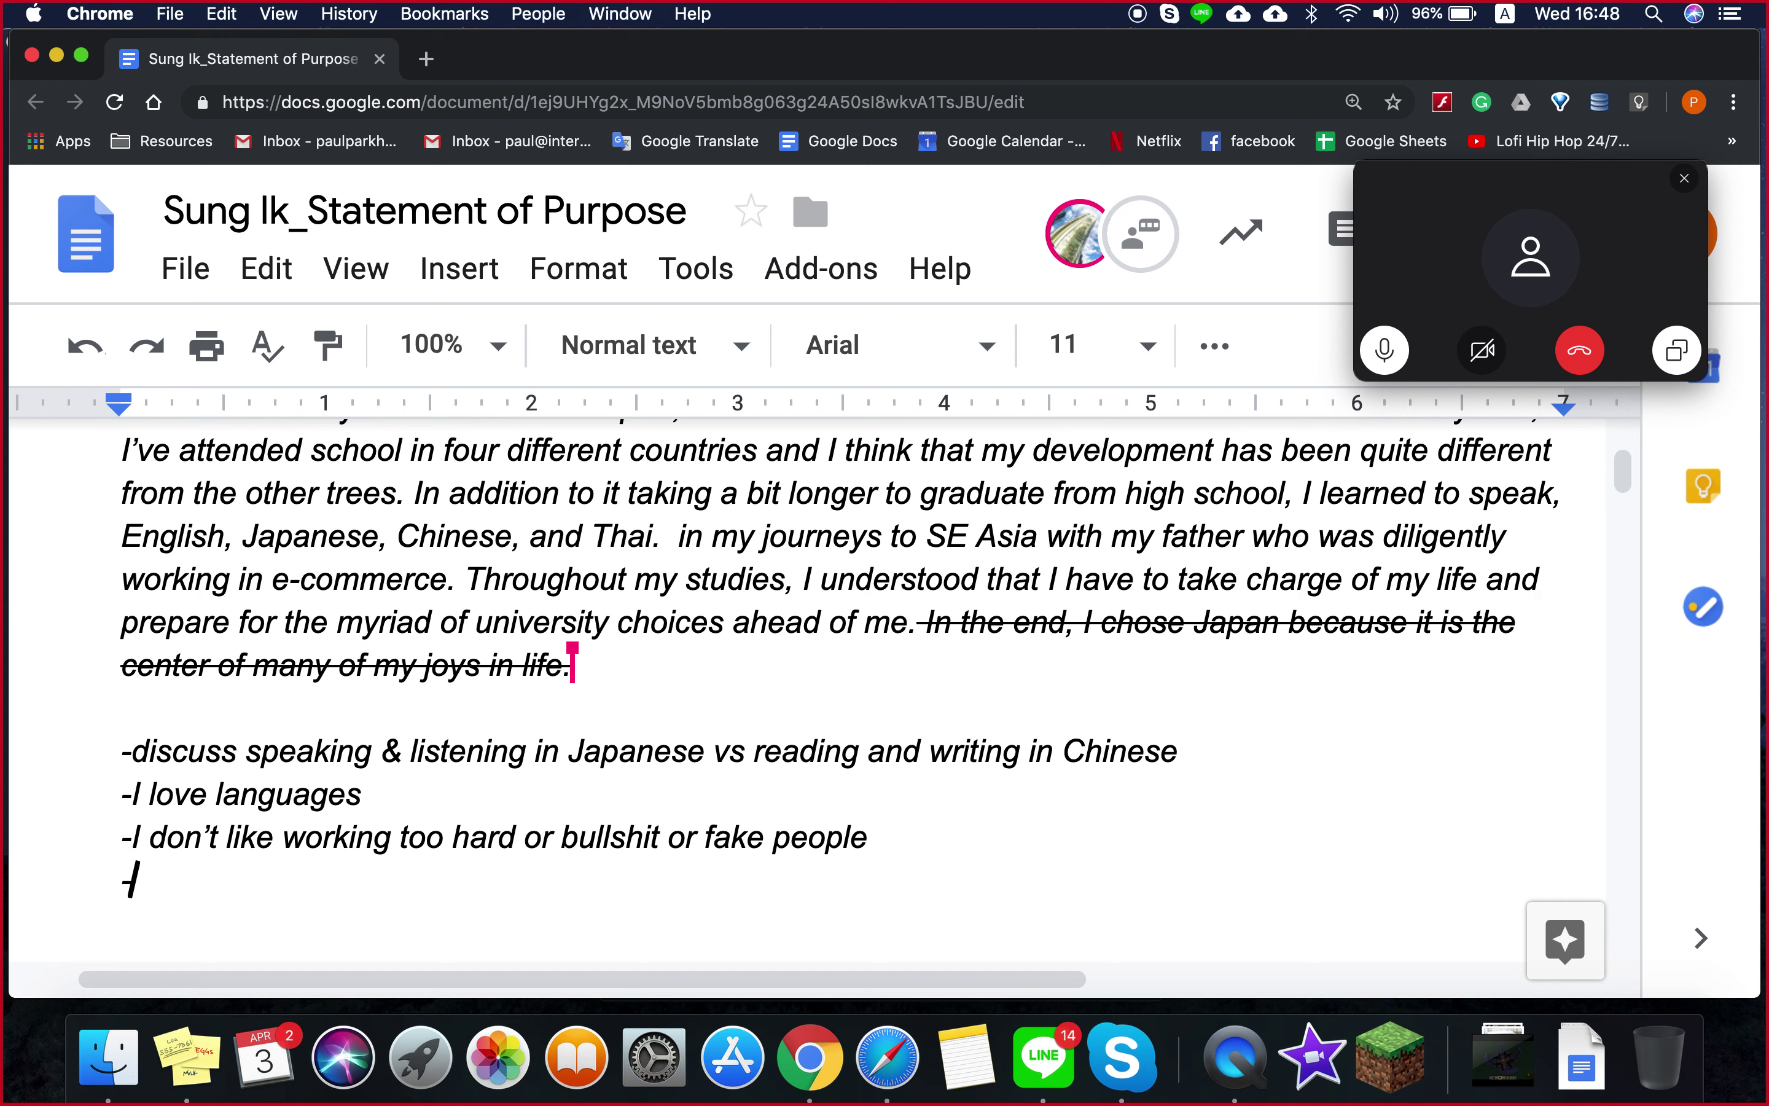
type("I")
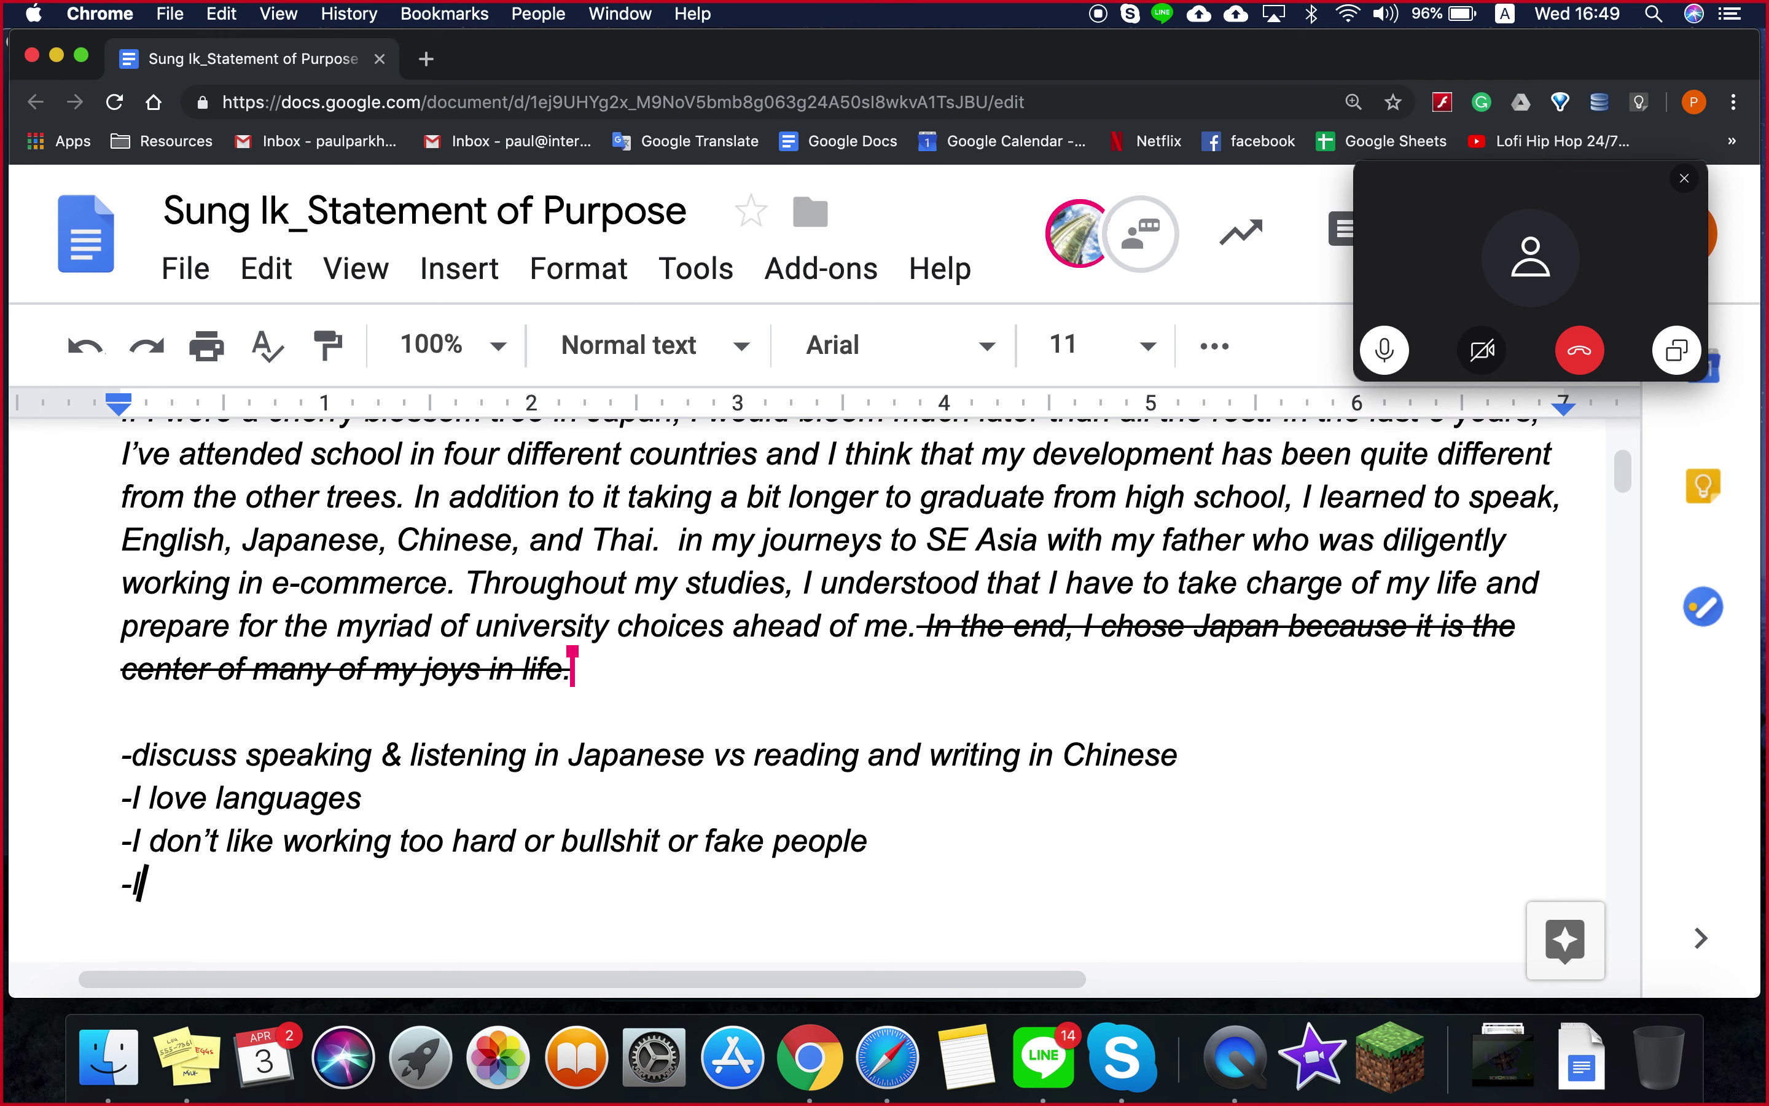
type(" hope to improve my Jpaan")
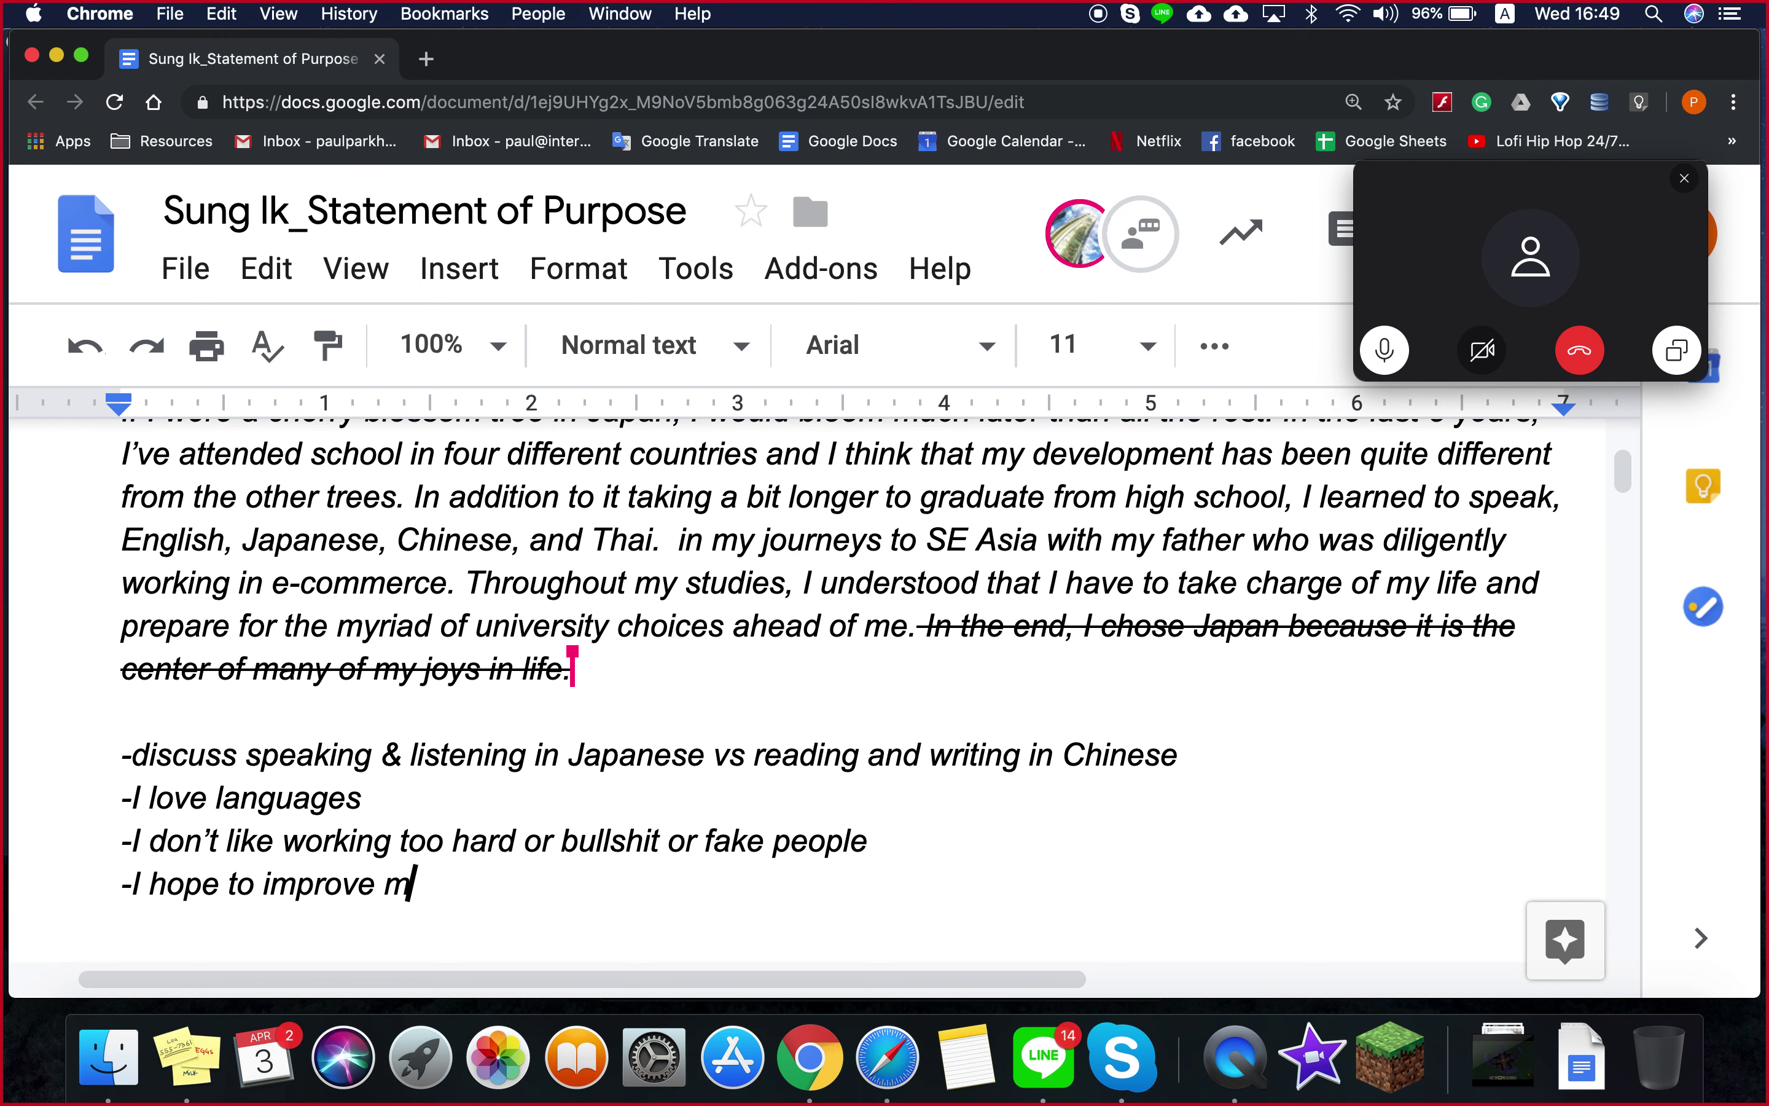
key("BackSpace")
key("BackSpace")
key("BackSpace")
key("BackSpace")
type("apan")
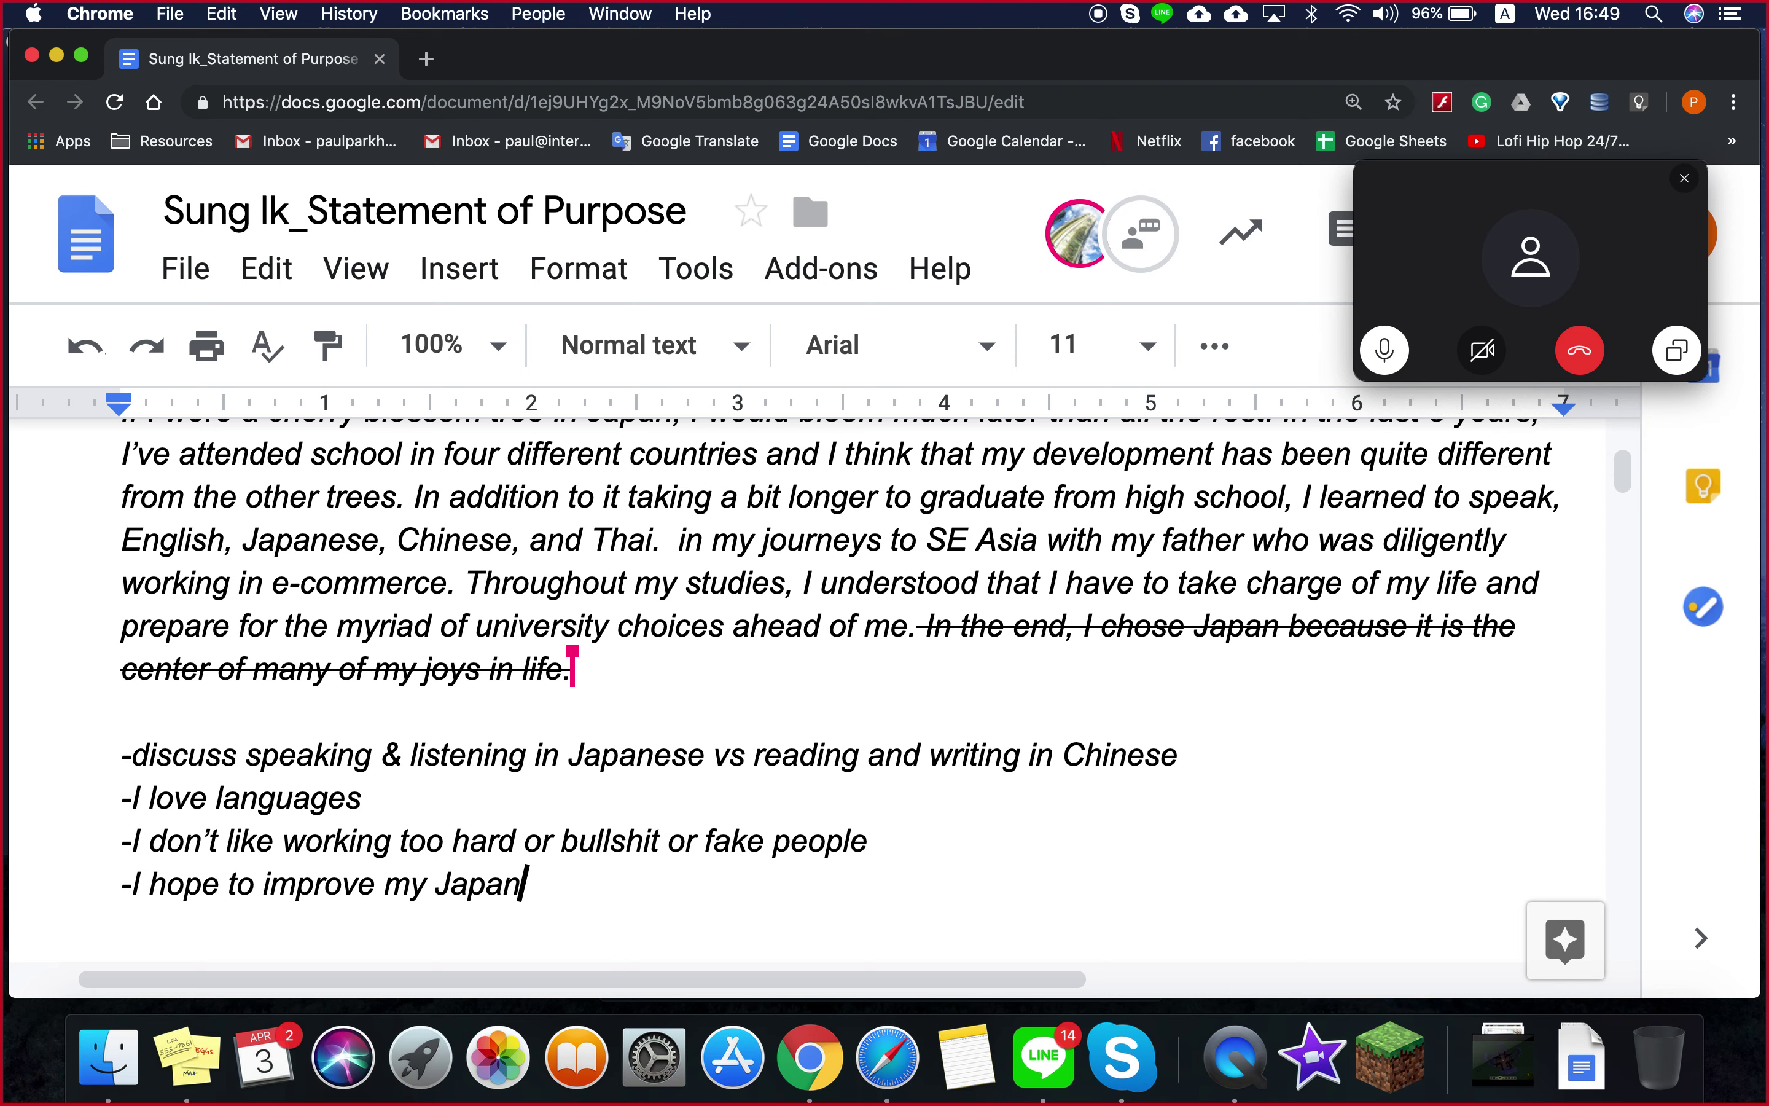
type("ese now")
key("Return")
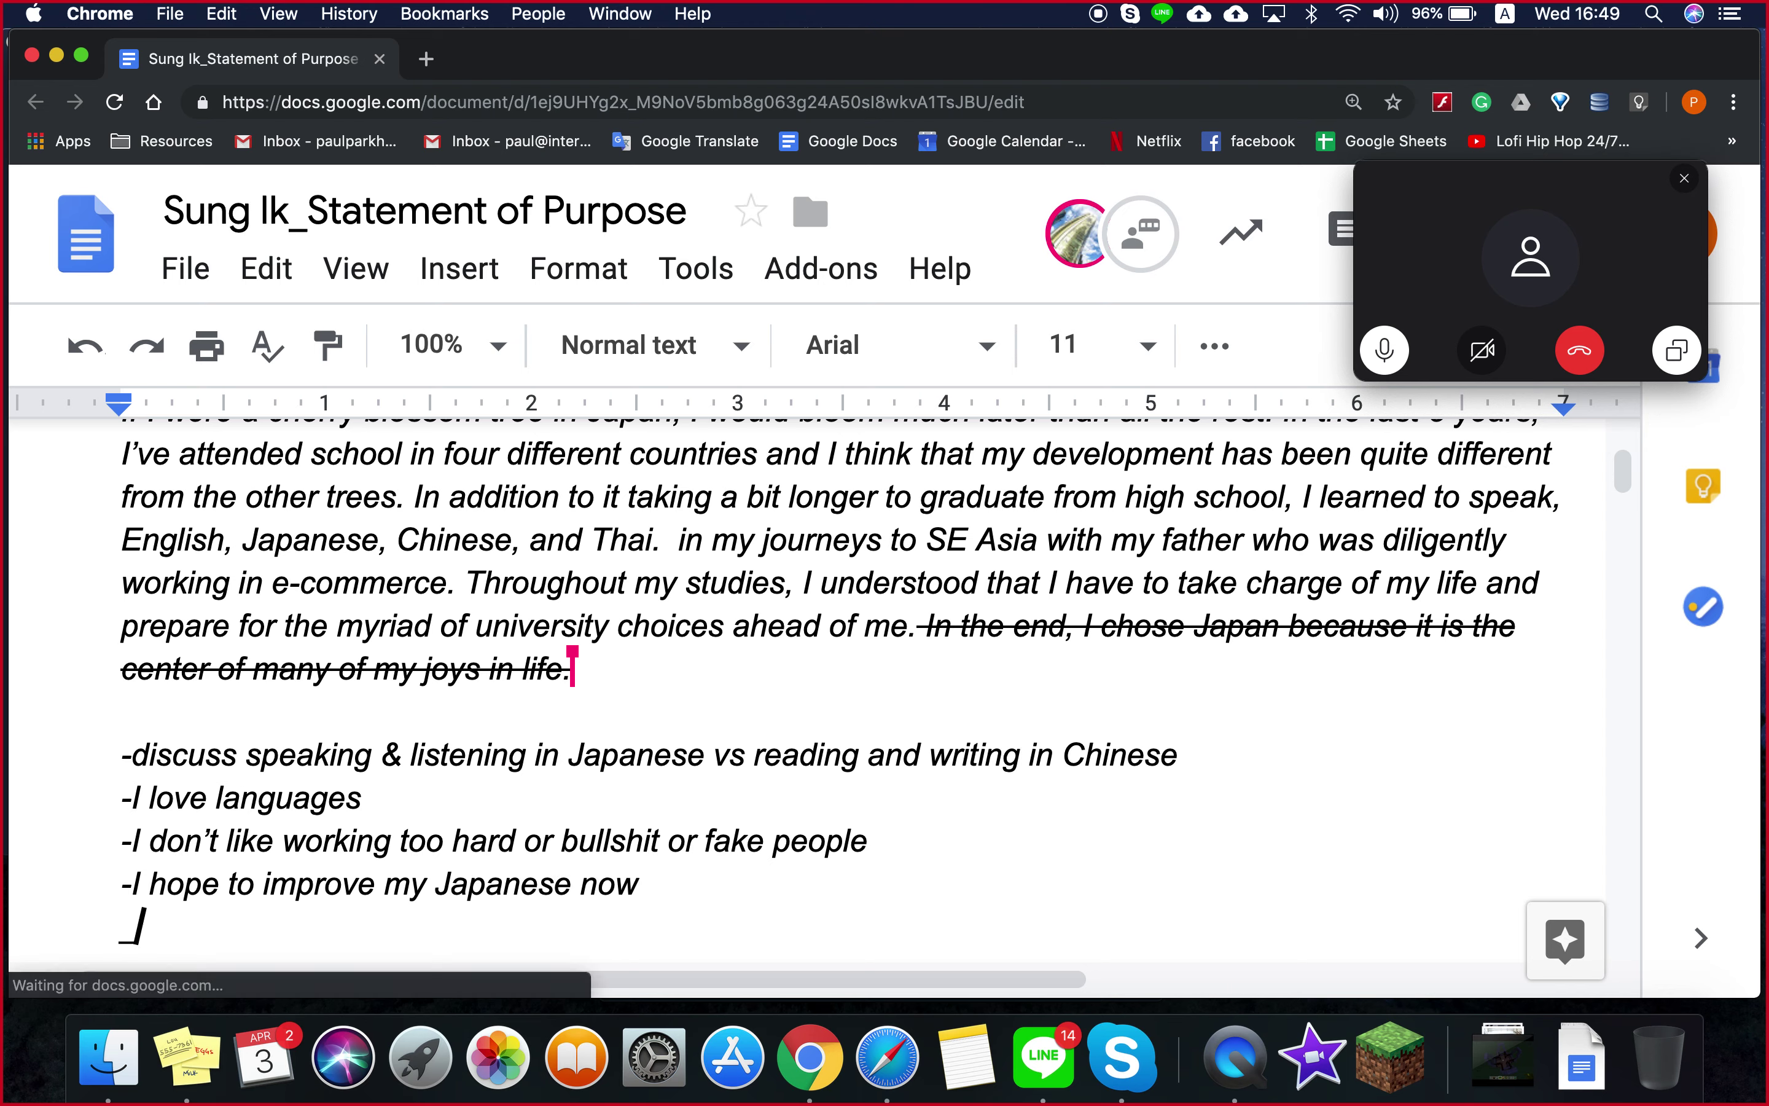
type("-Not sure wher")
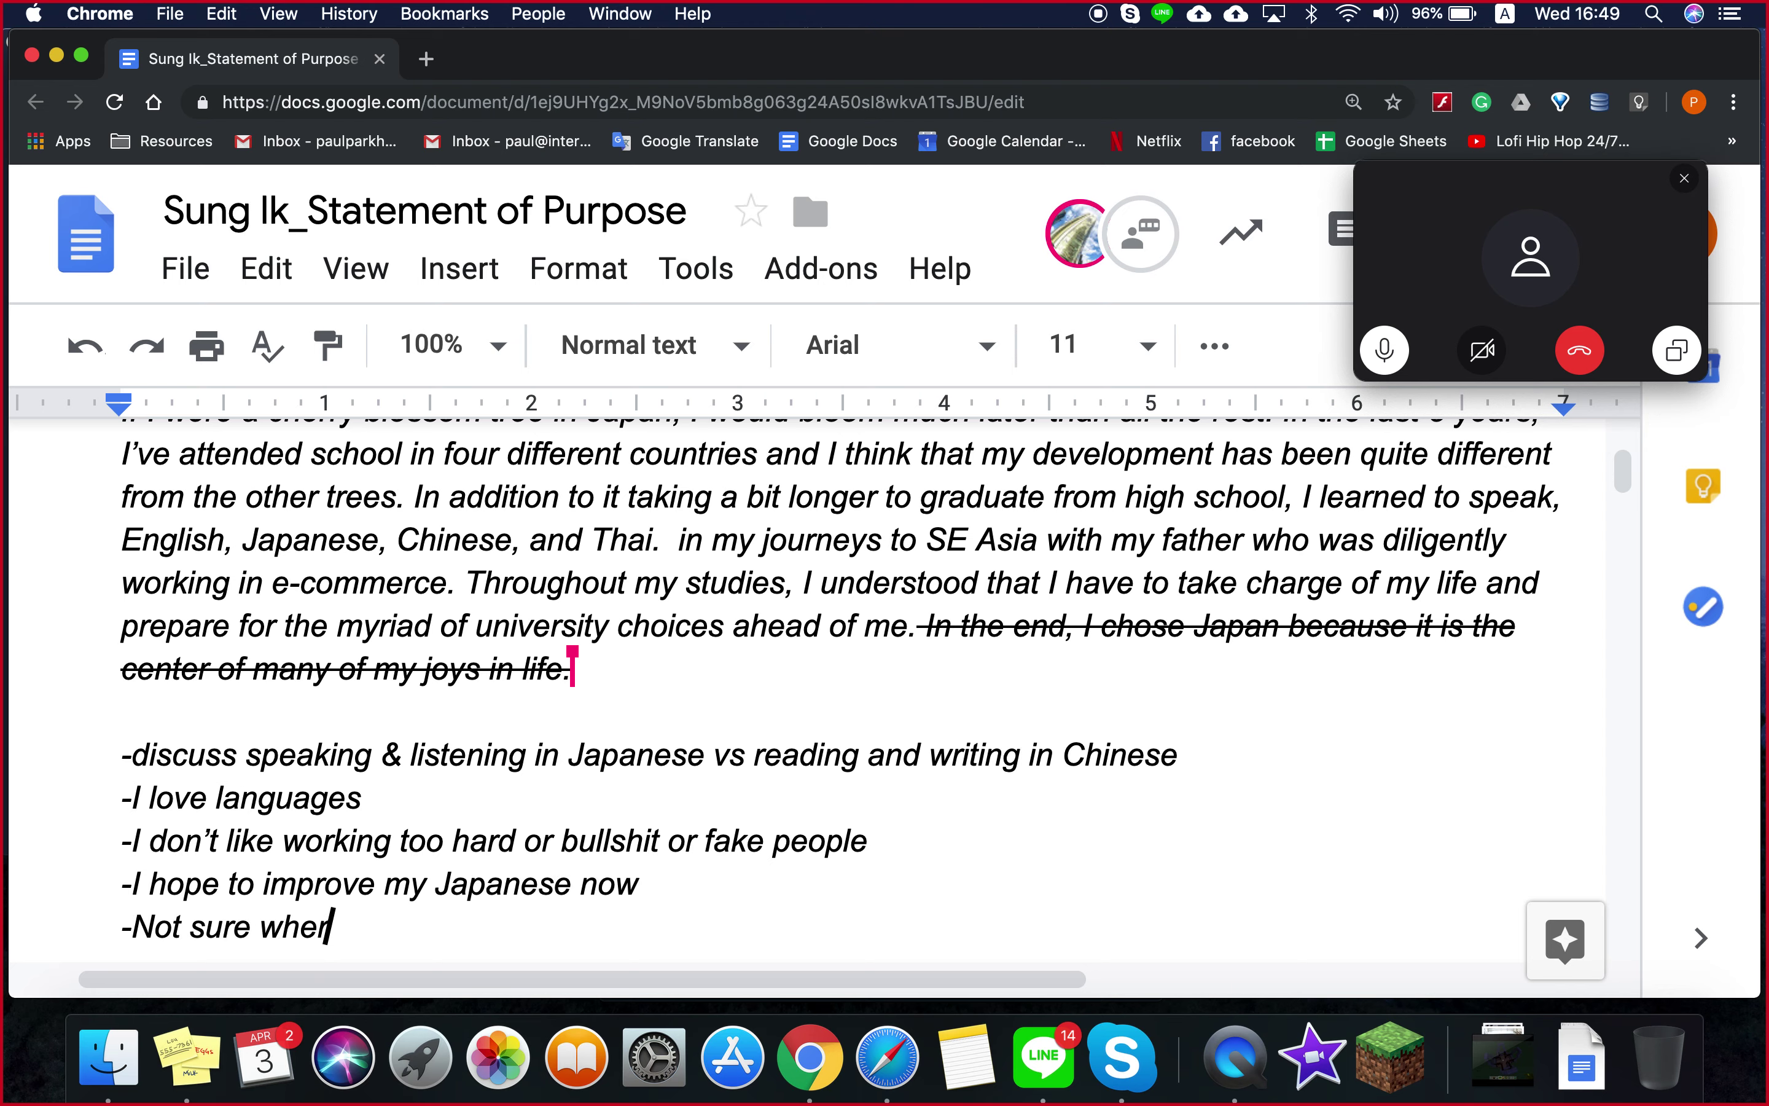
type("e the world will take me")
- Add the bullet 'Not sure about translation tech, but… speaking 4 languages… in this world.....as'
key("Return")
type("-Not sure abou")
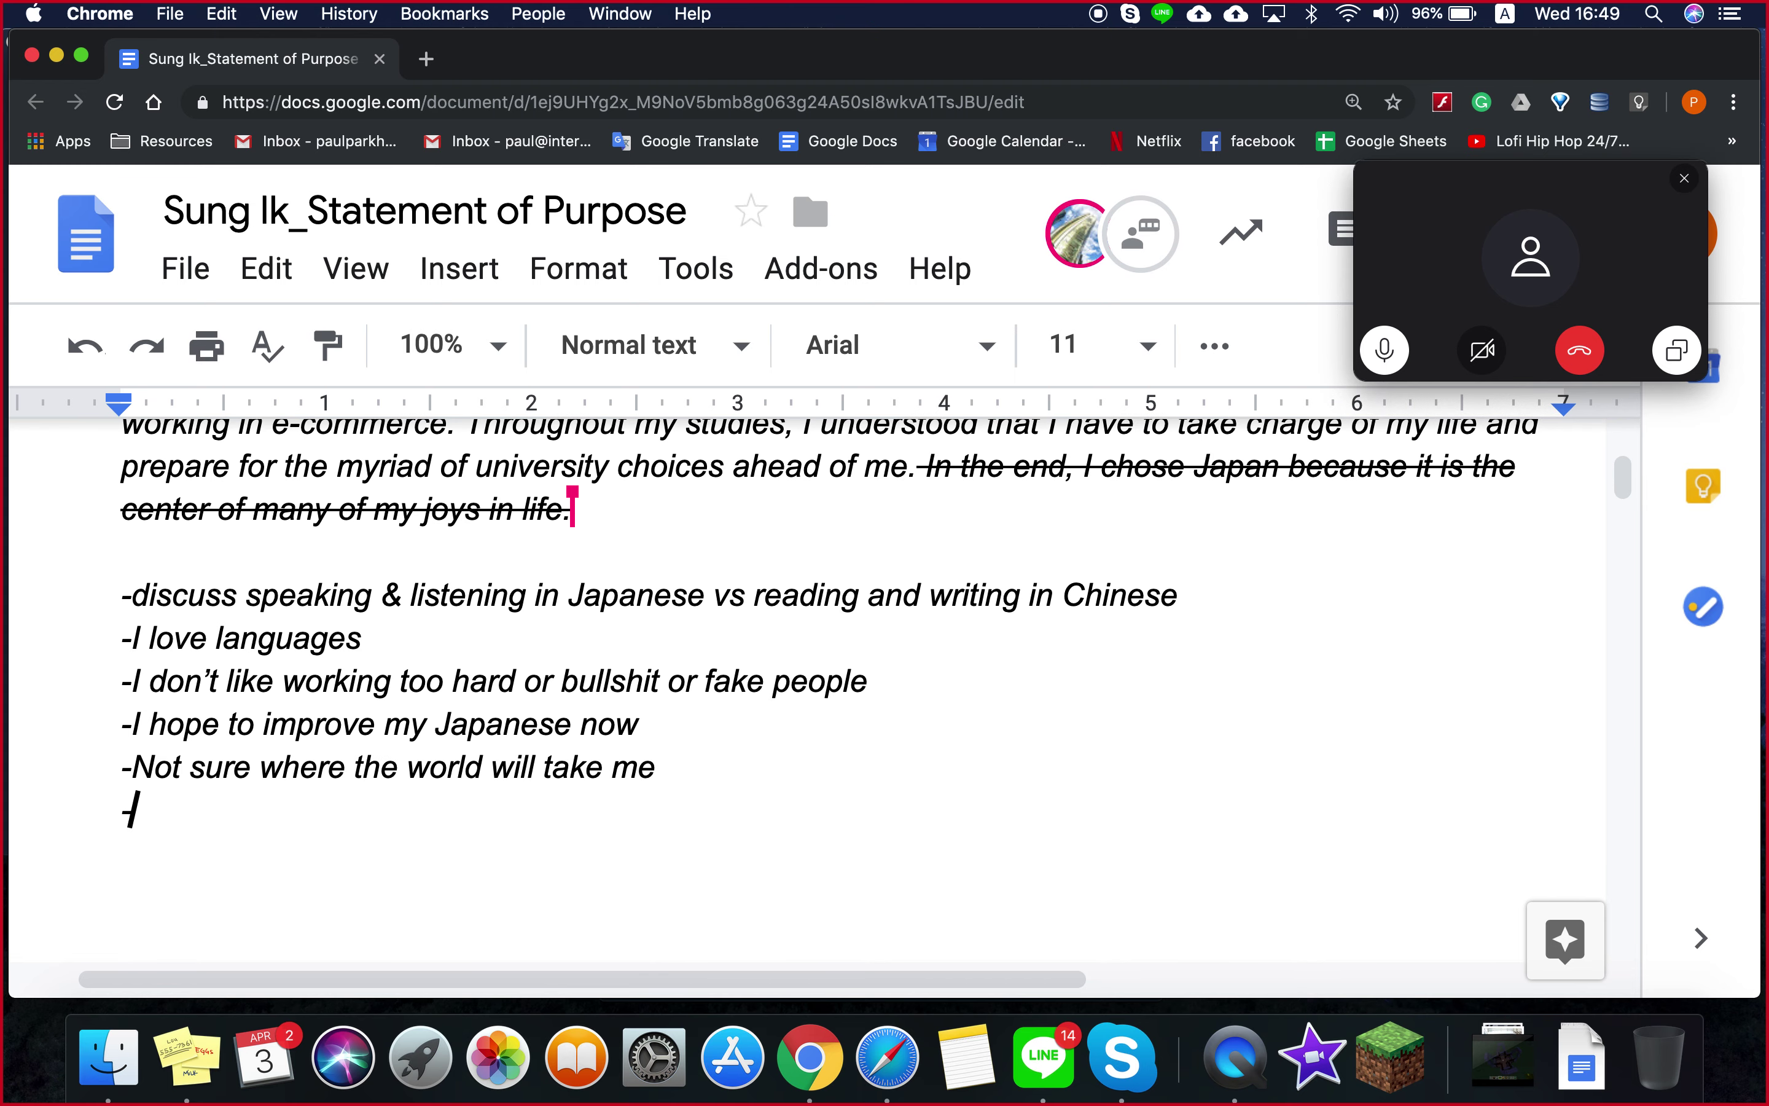
type("t t")
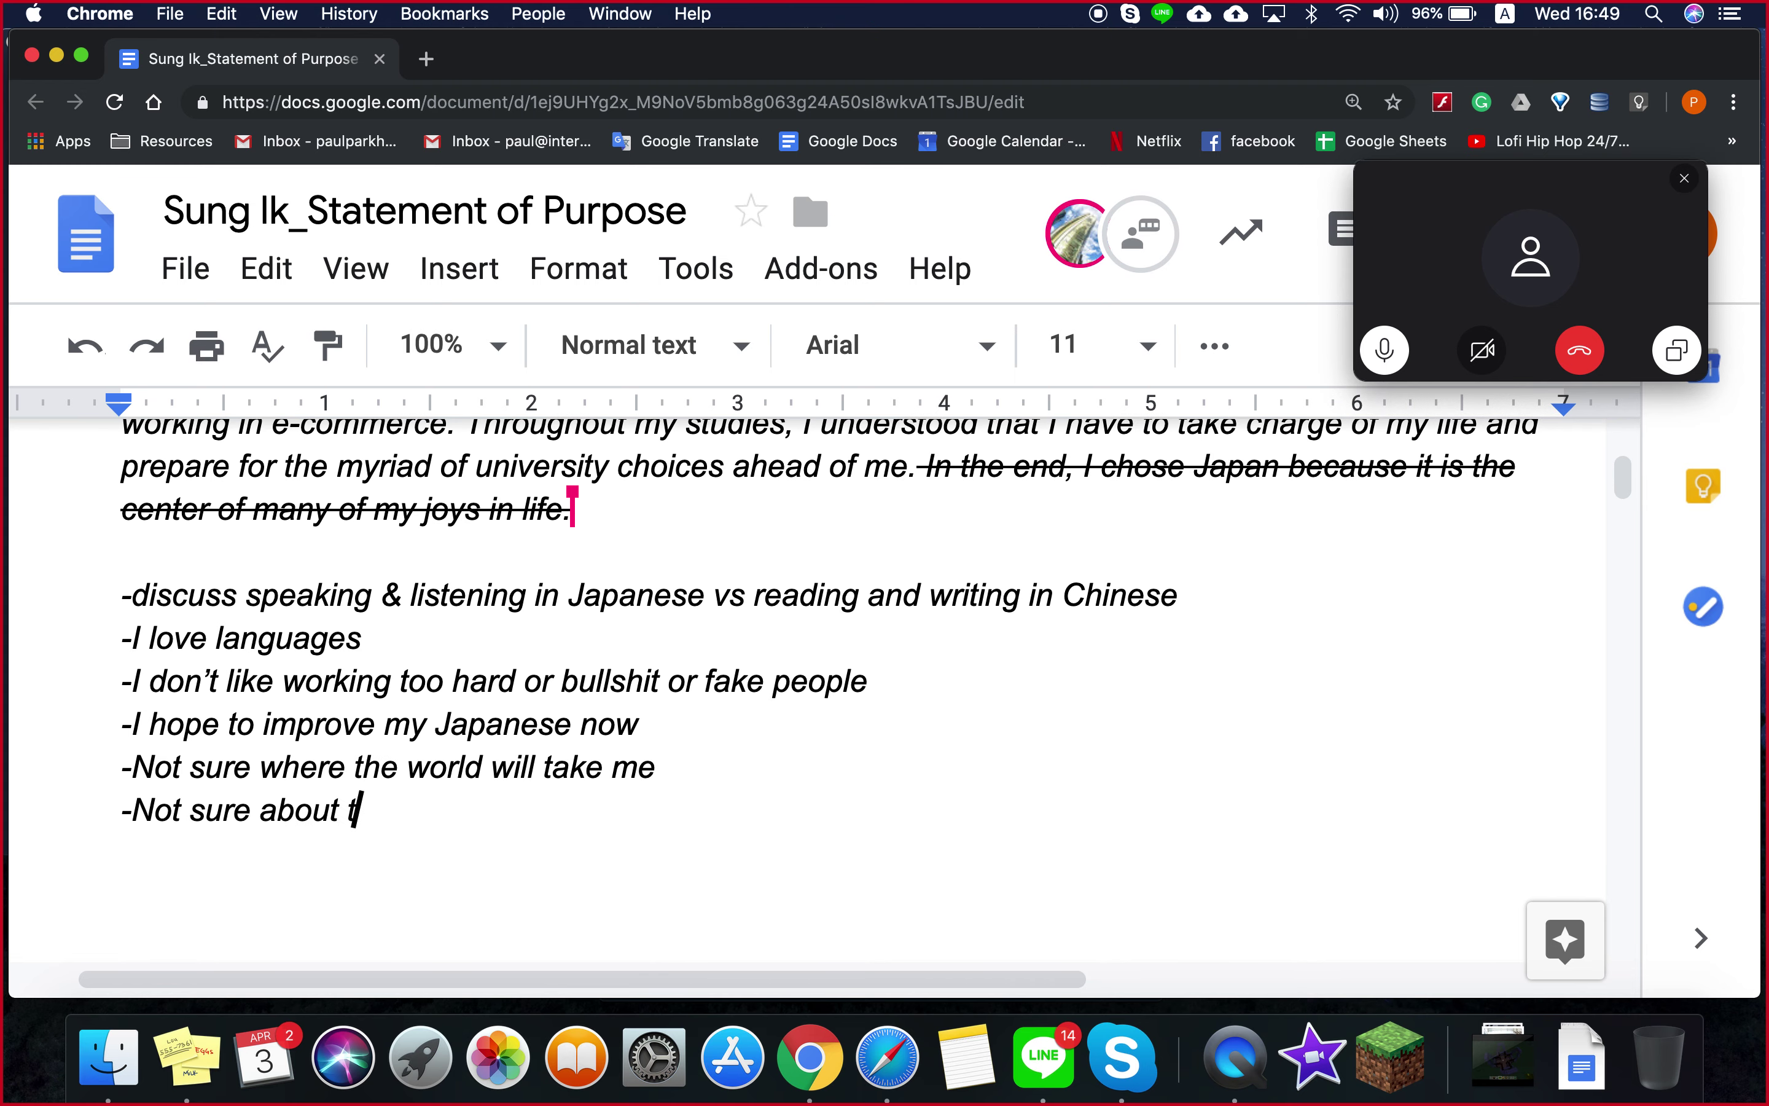
type("ranslation tech")
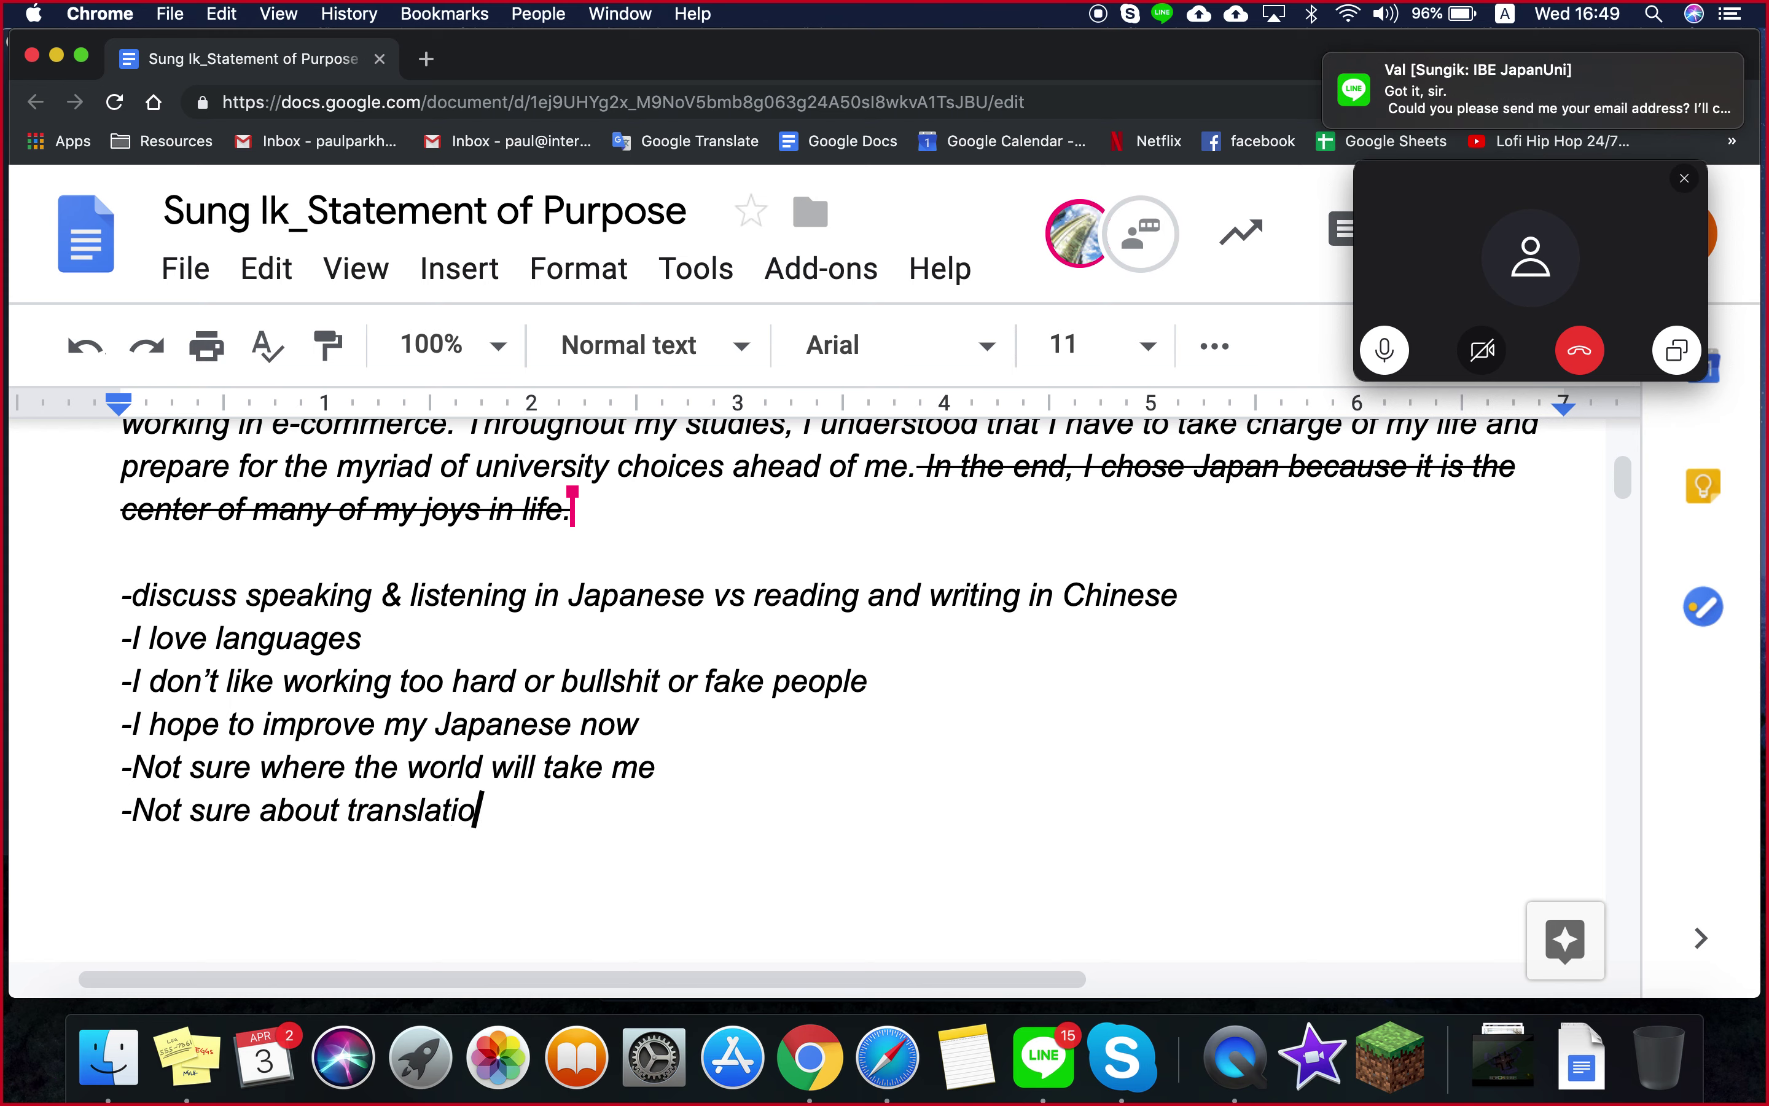
key("Return")
type("-")
key("BackSpace")
key("BackSpace")
type(", but")
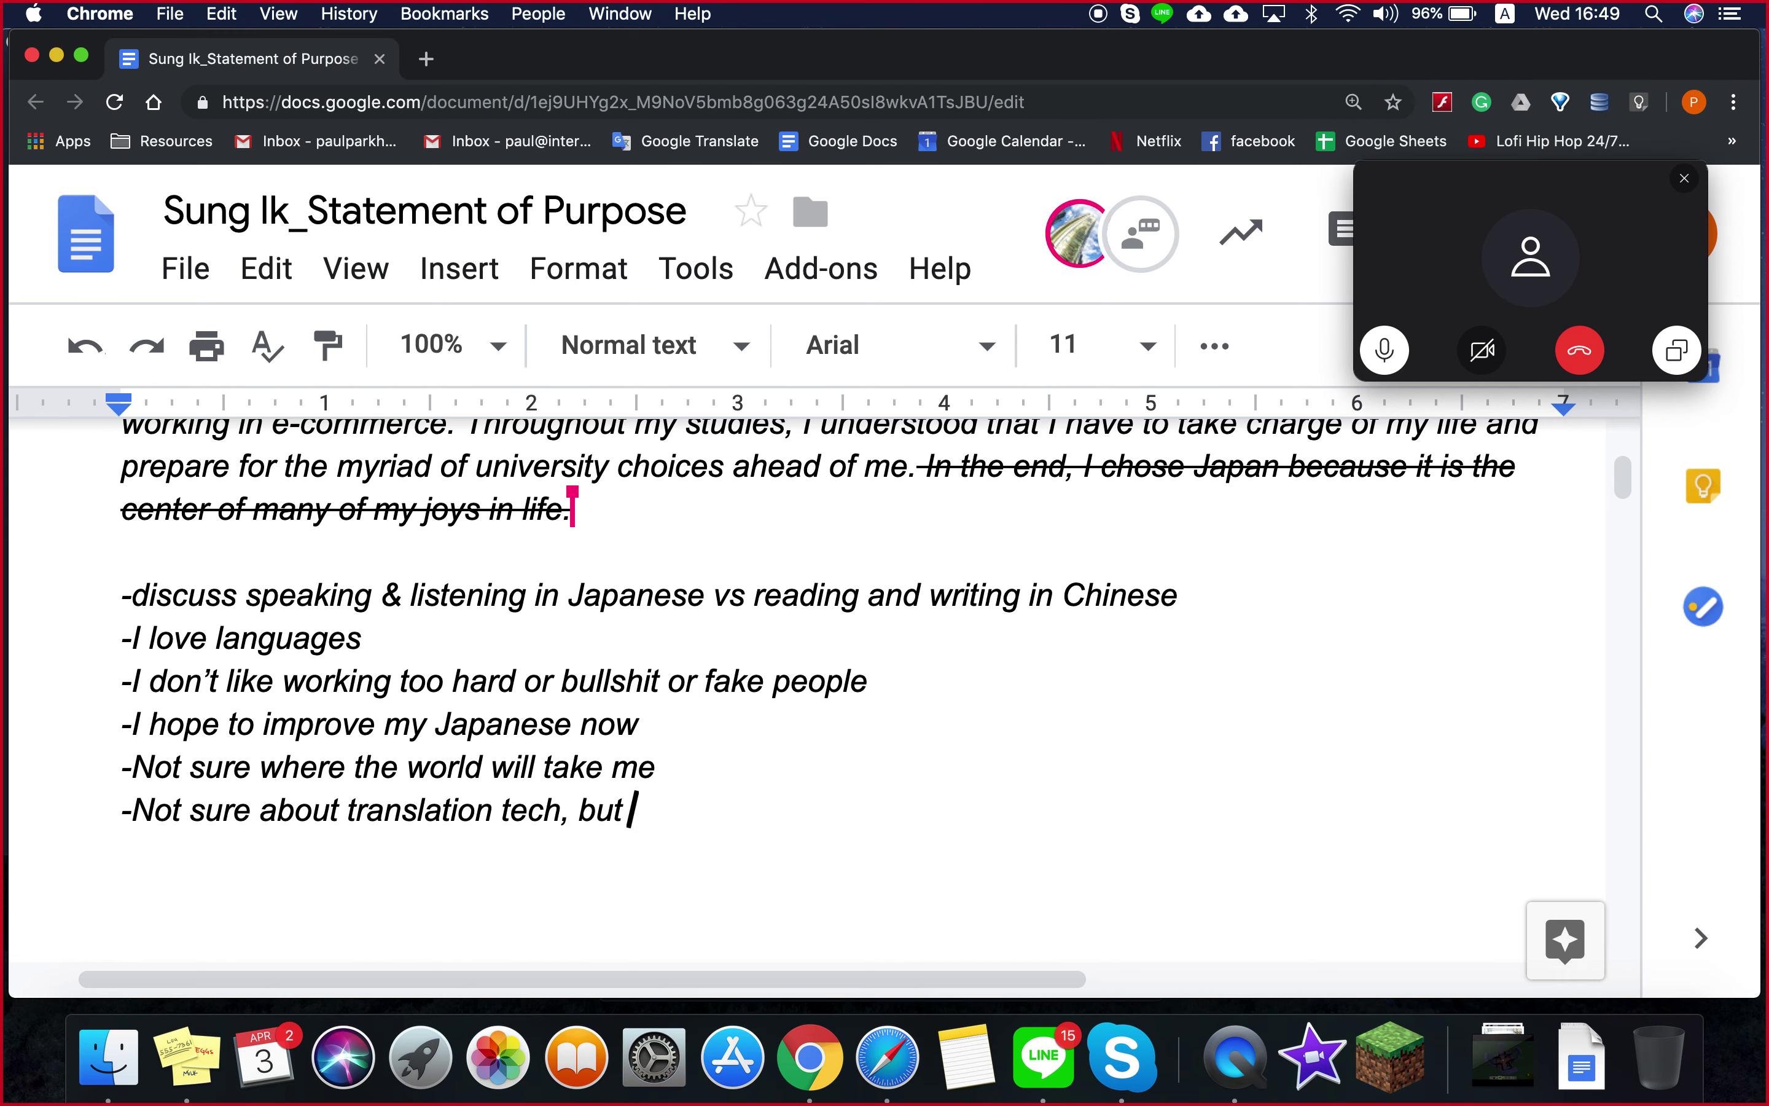
type("I hope and know that ")
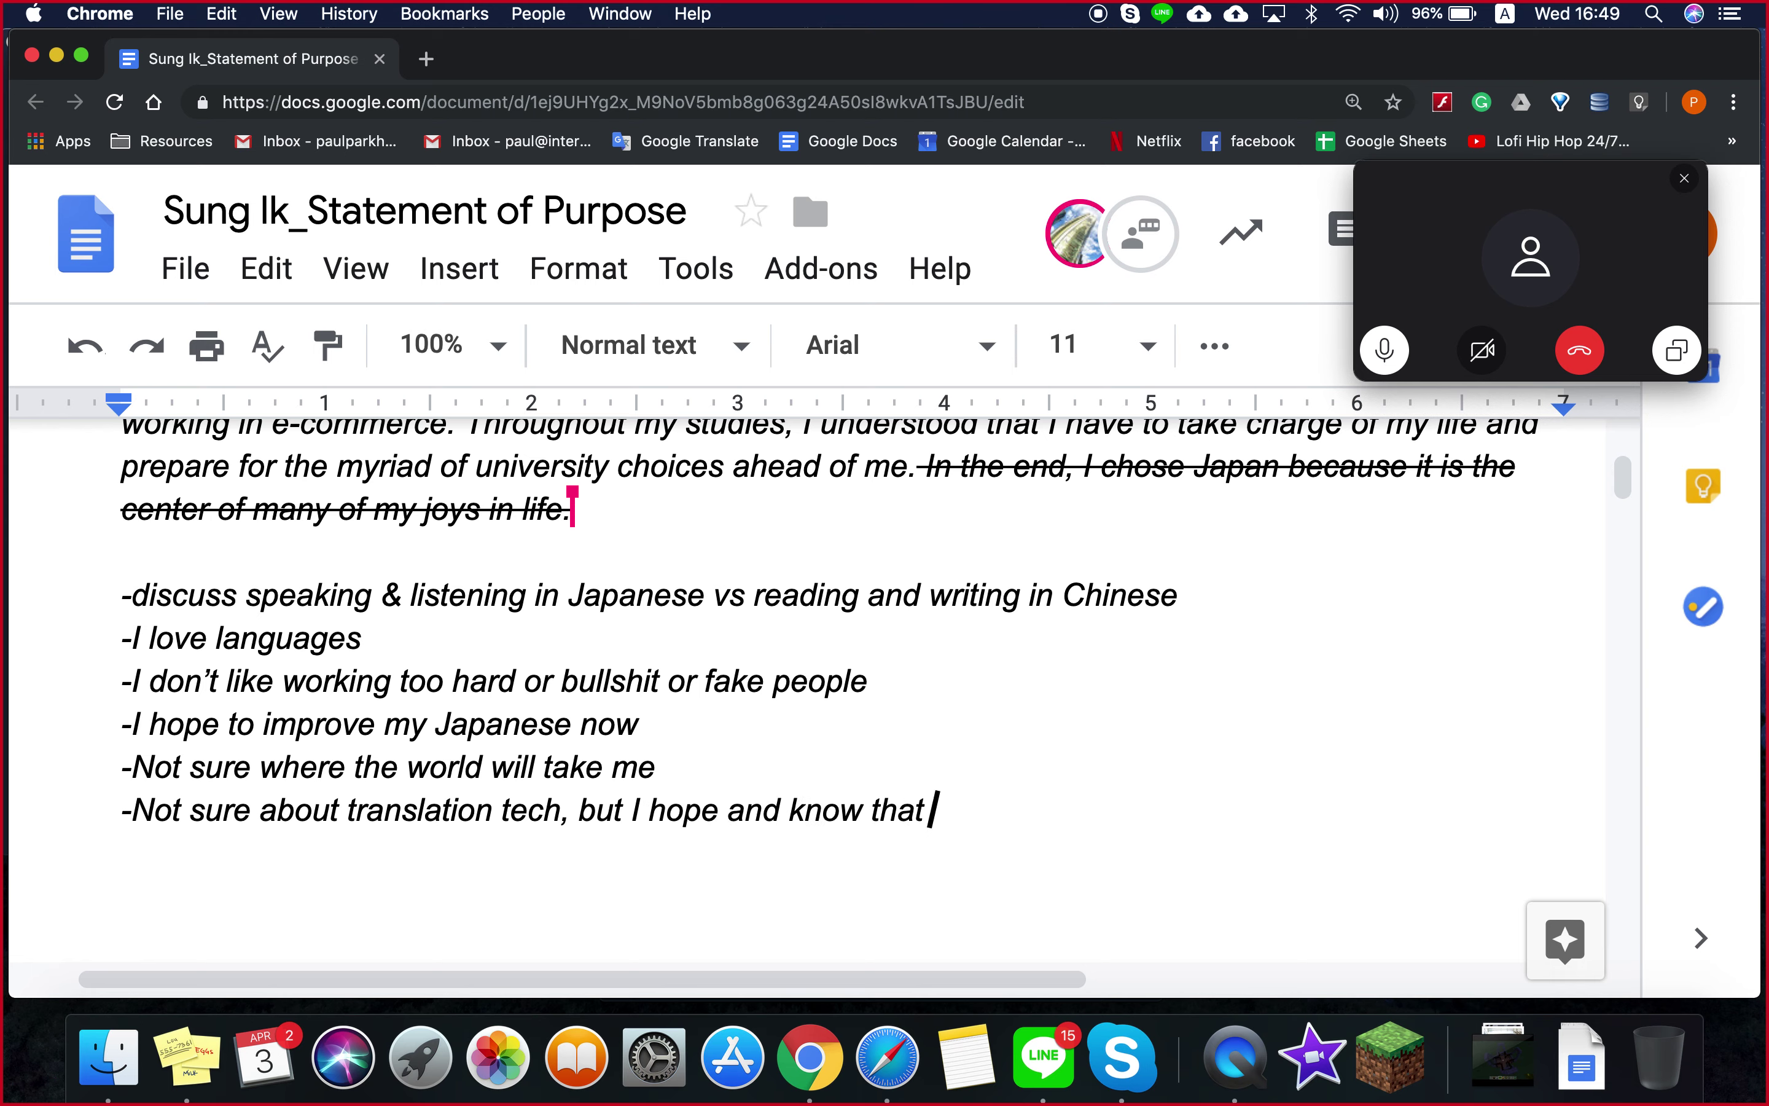
type("speaking 4 la")
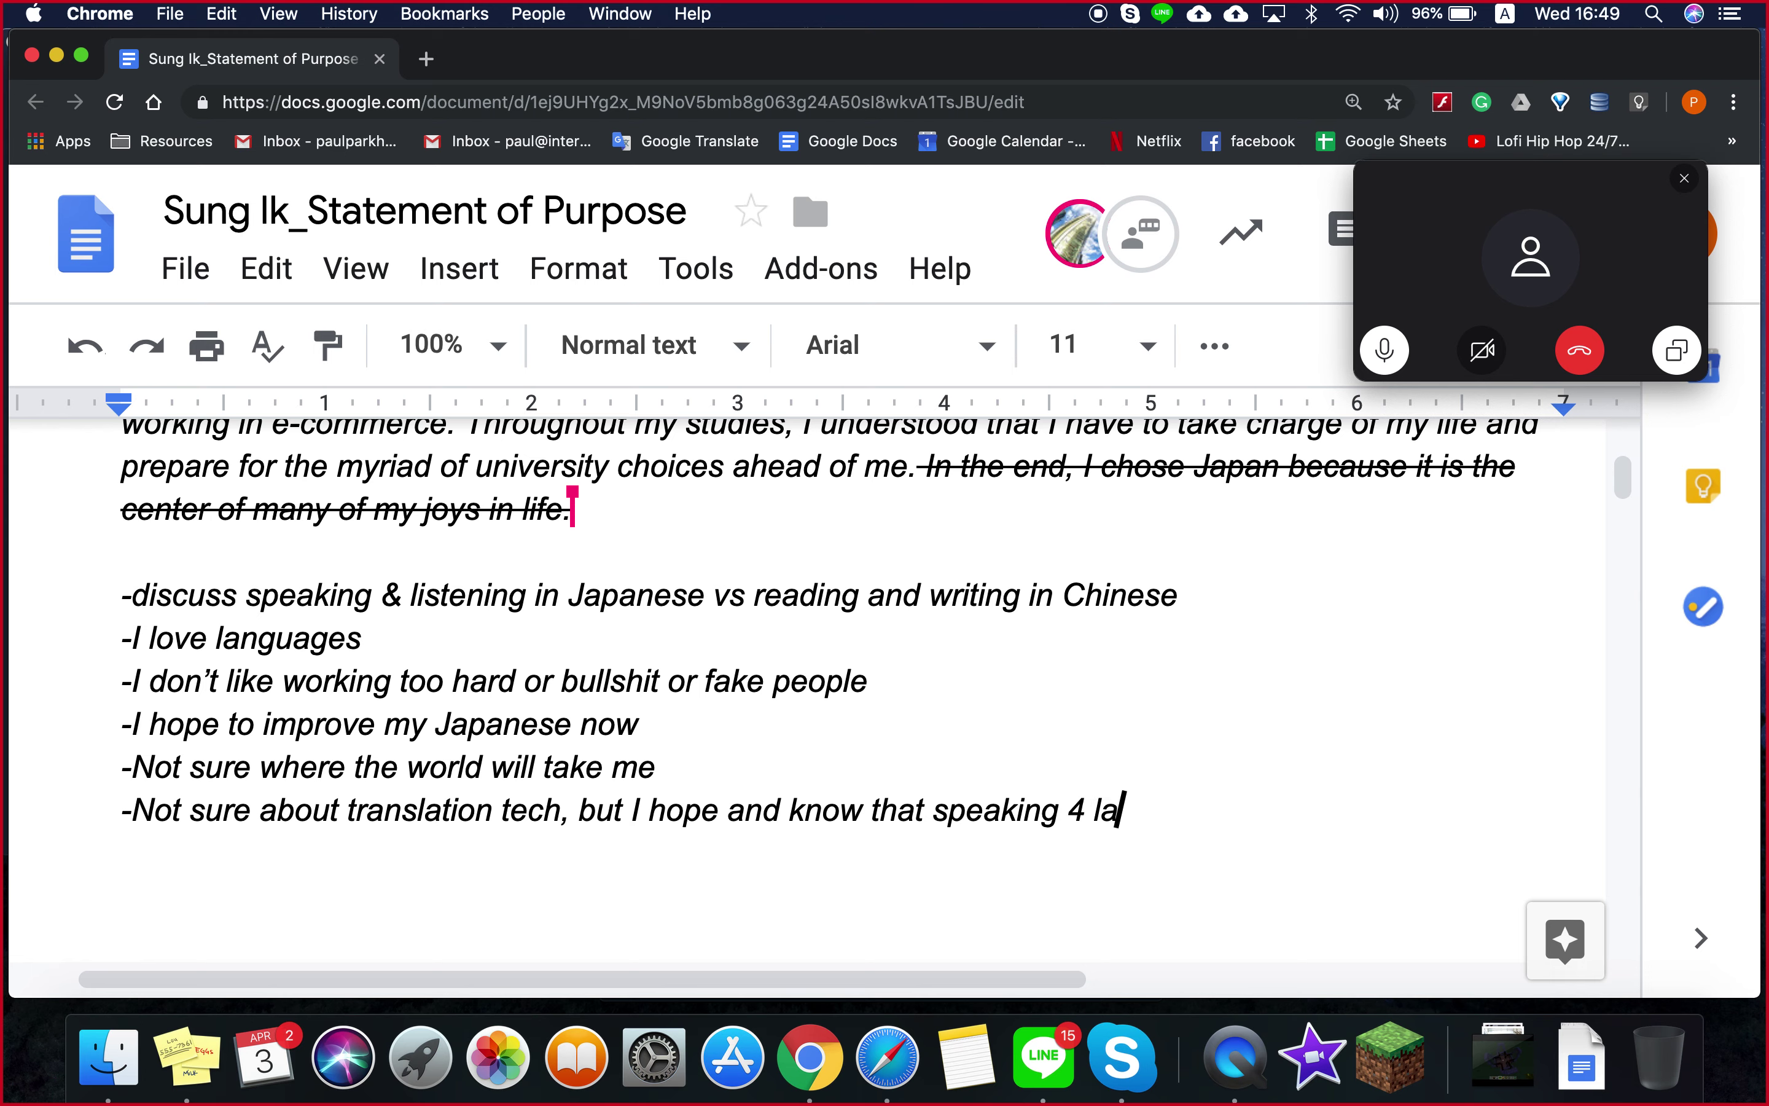
type("nguages will enable t")
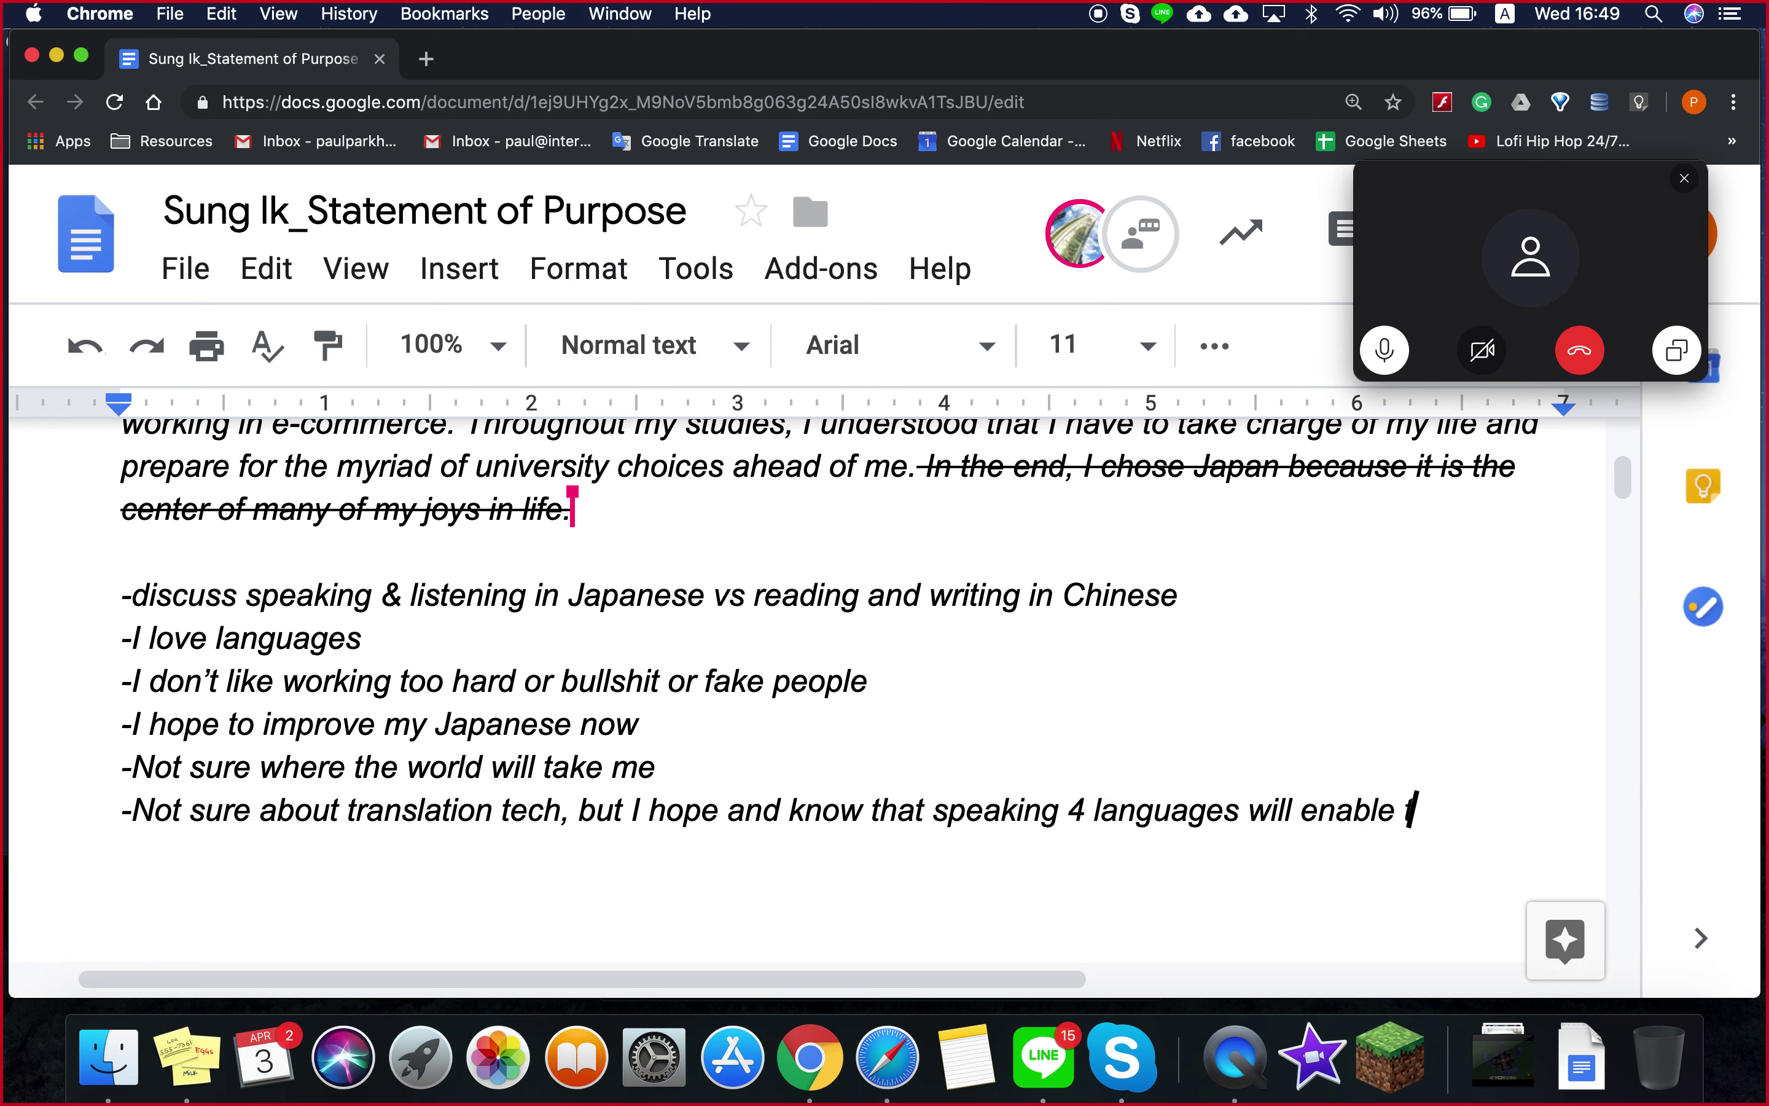
key("BackSpace")
type("me to go")
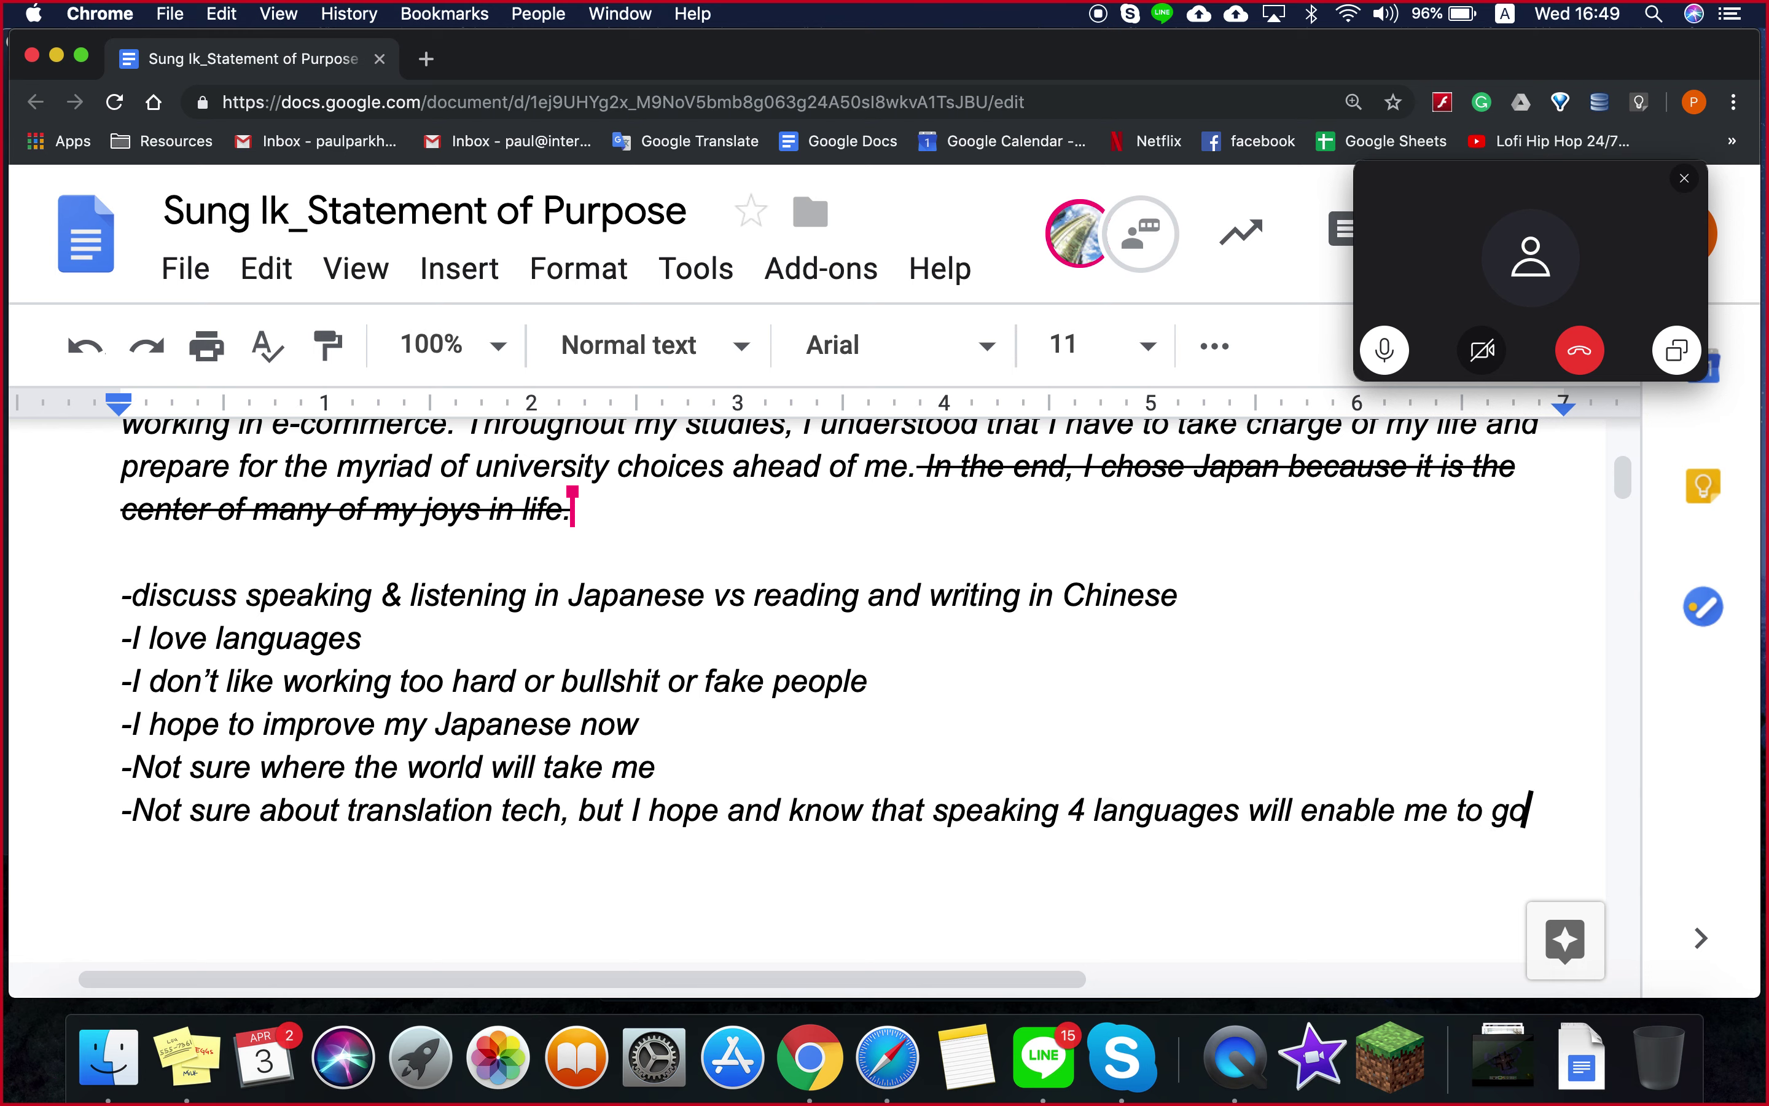
type(" almost where")
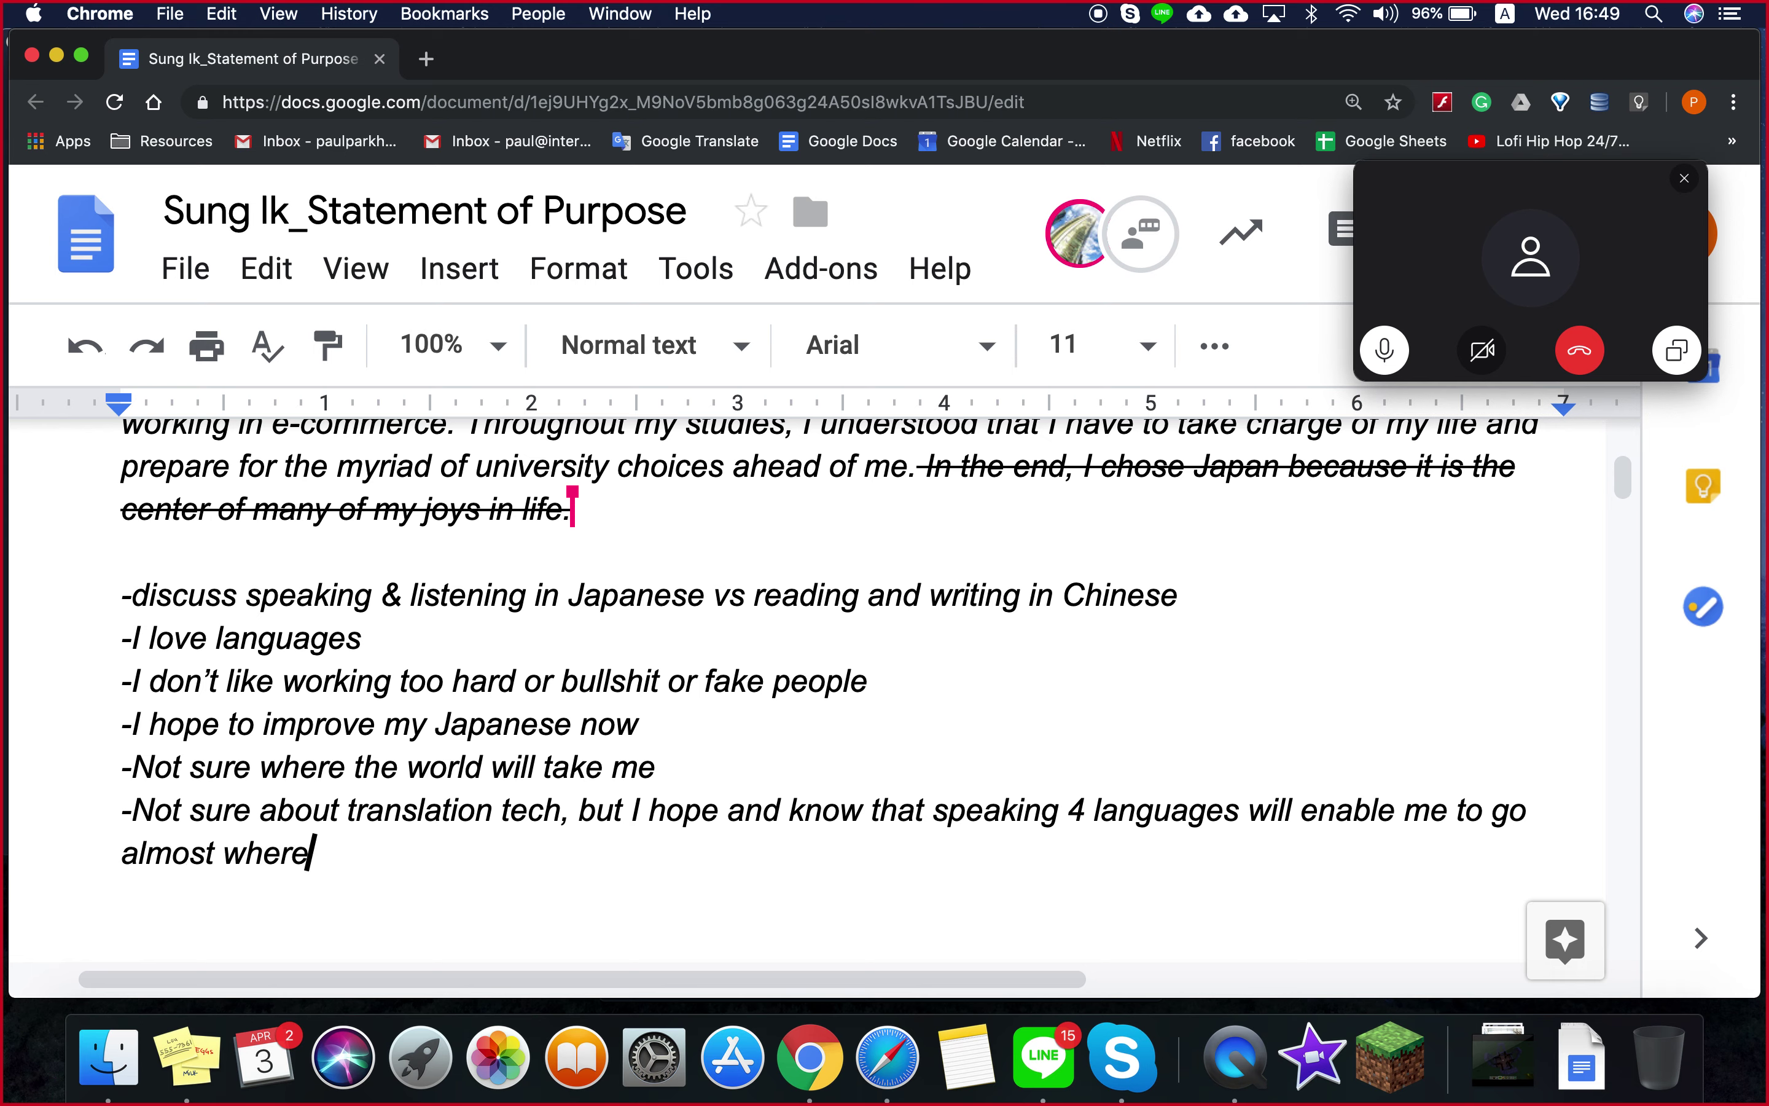
type("ever I want in th")
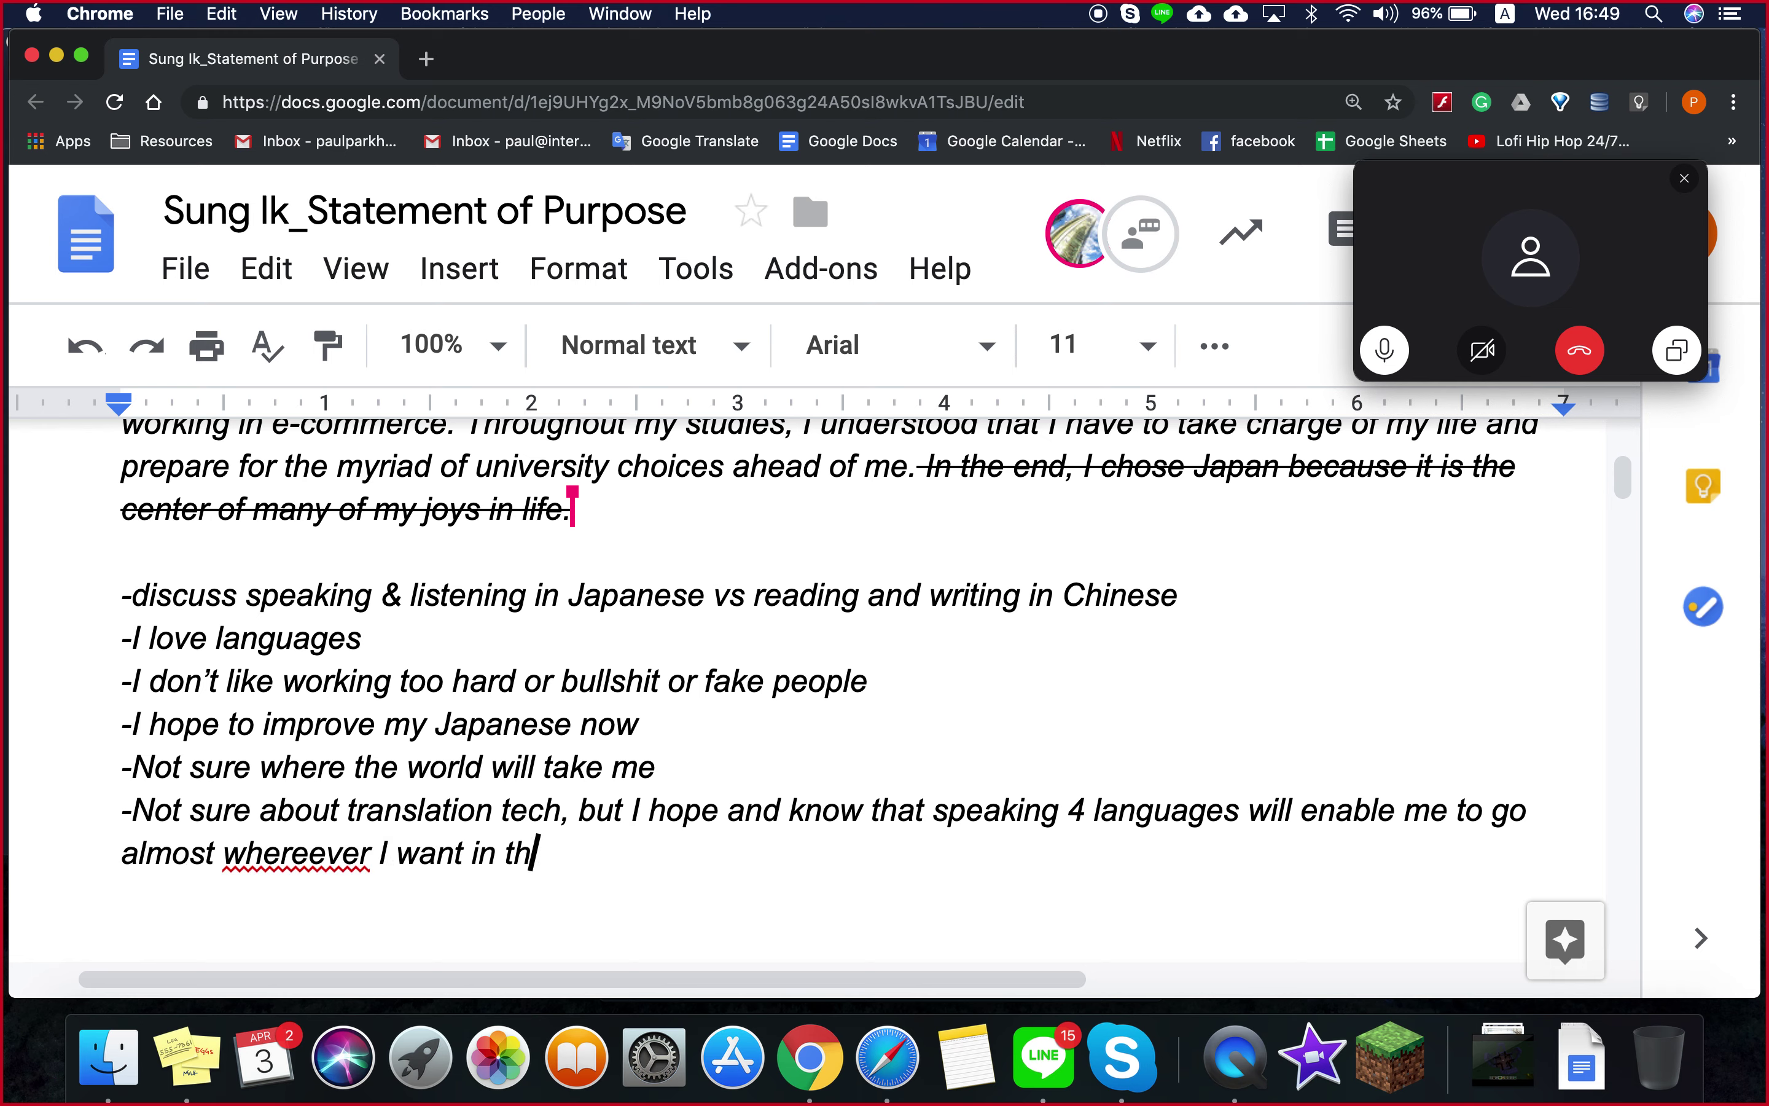
type("is wor")
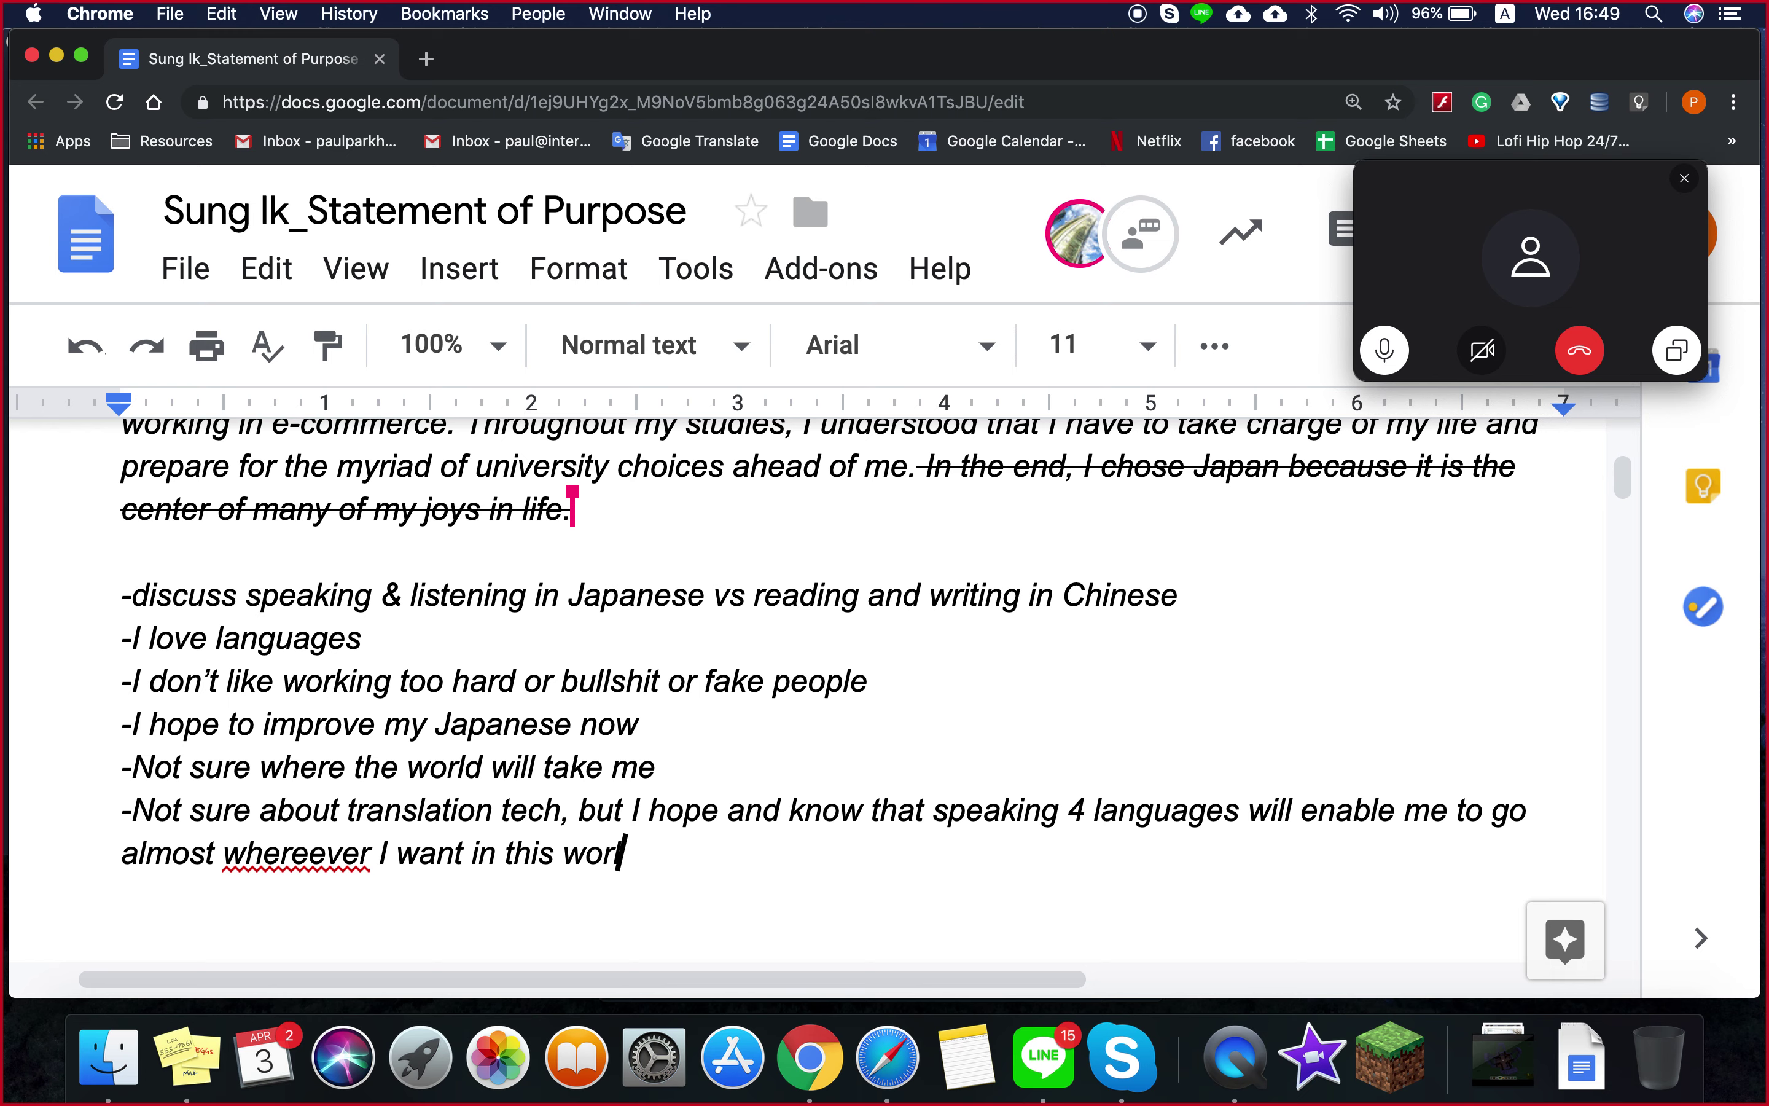
type("ld, as")
key("BackSpace")
key("BackSpace")
key("BackSpace")
key("BackSpace")
type(".....as")
- Correct 'whereever' to 'wherever' and add '(5 including Korean)' after 'speaking 4'
right_click(261, 859)
left_click(473, 395)
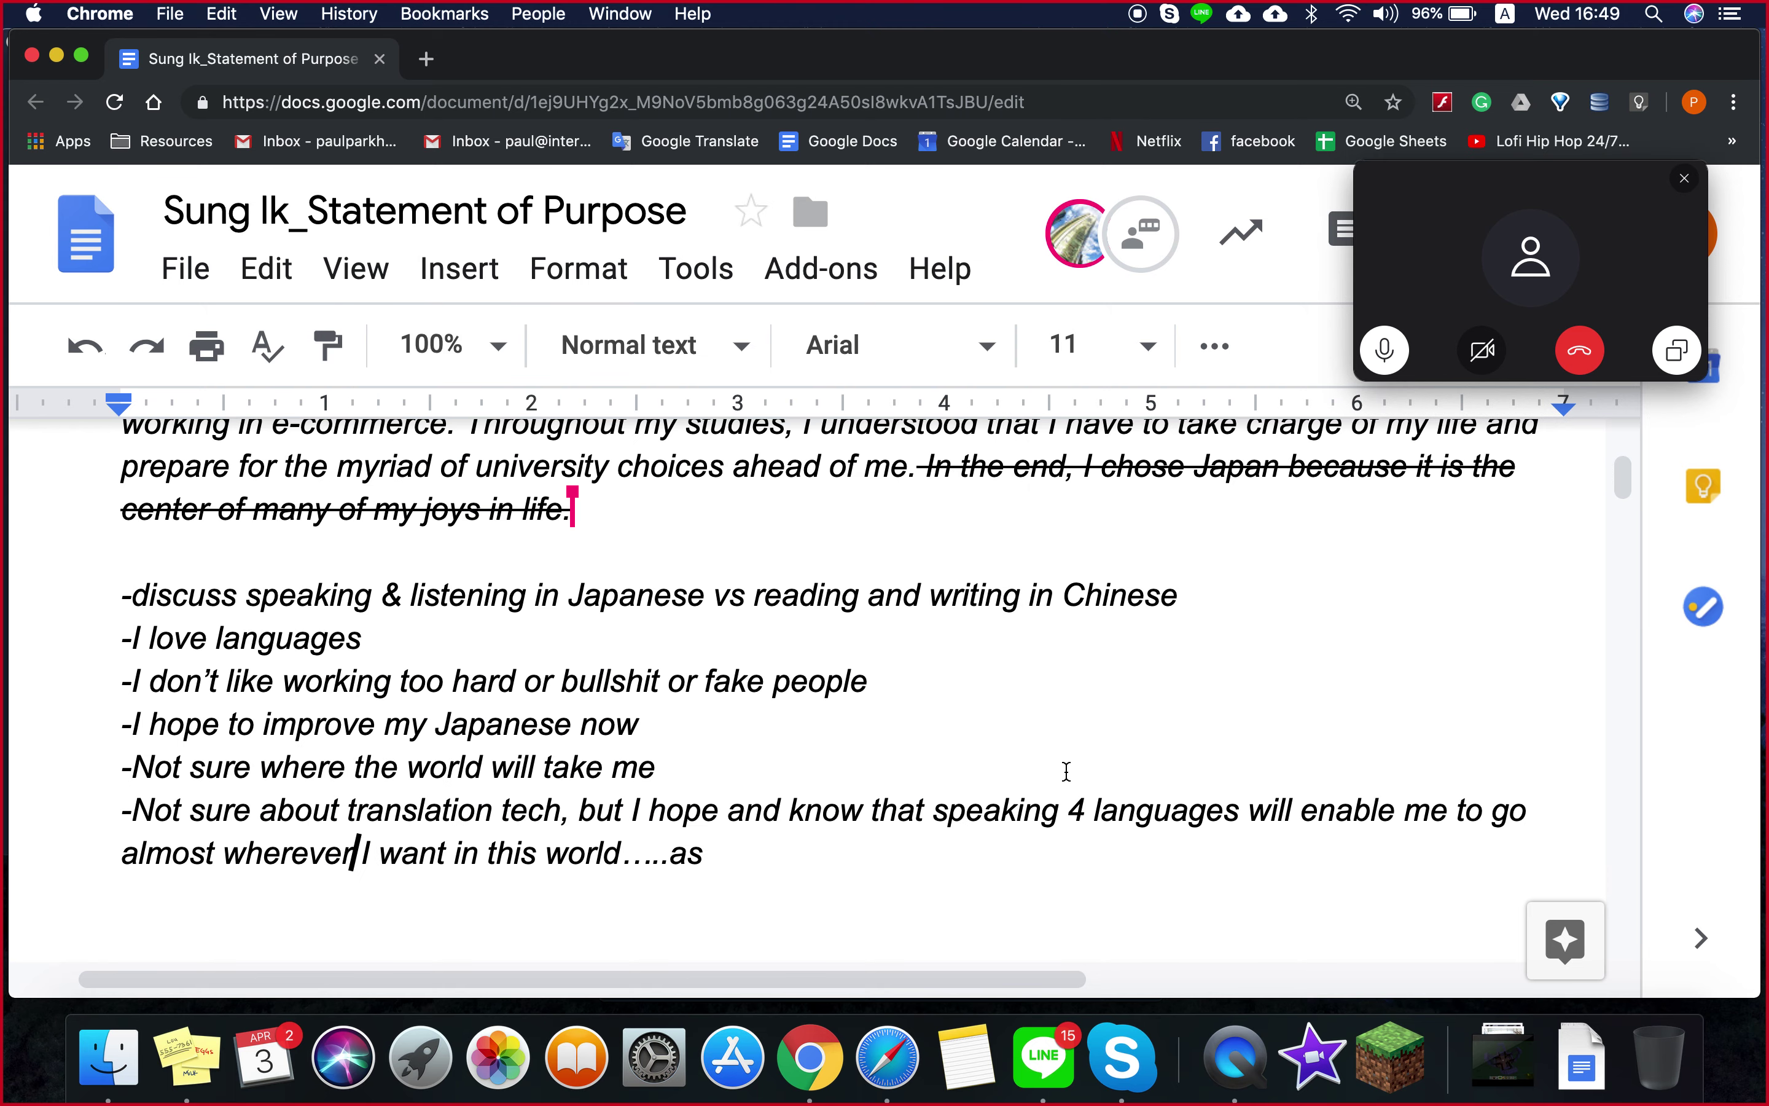
type("(5 includi")
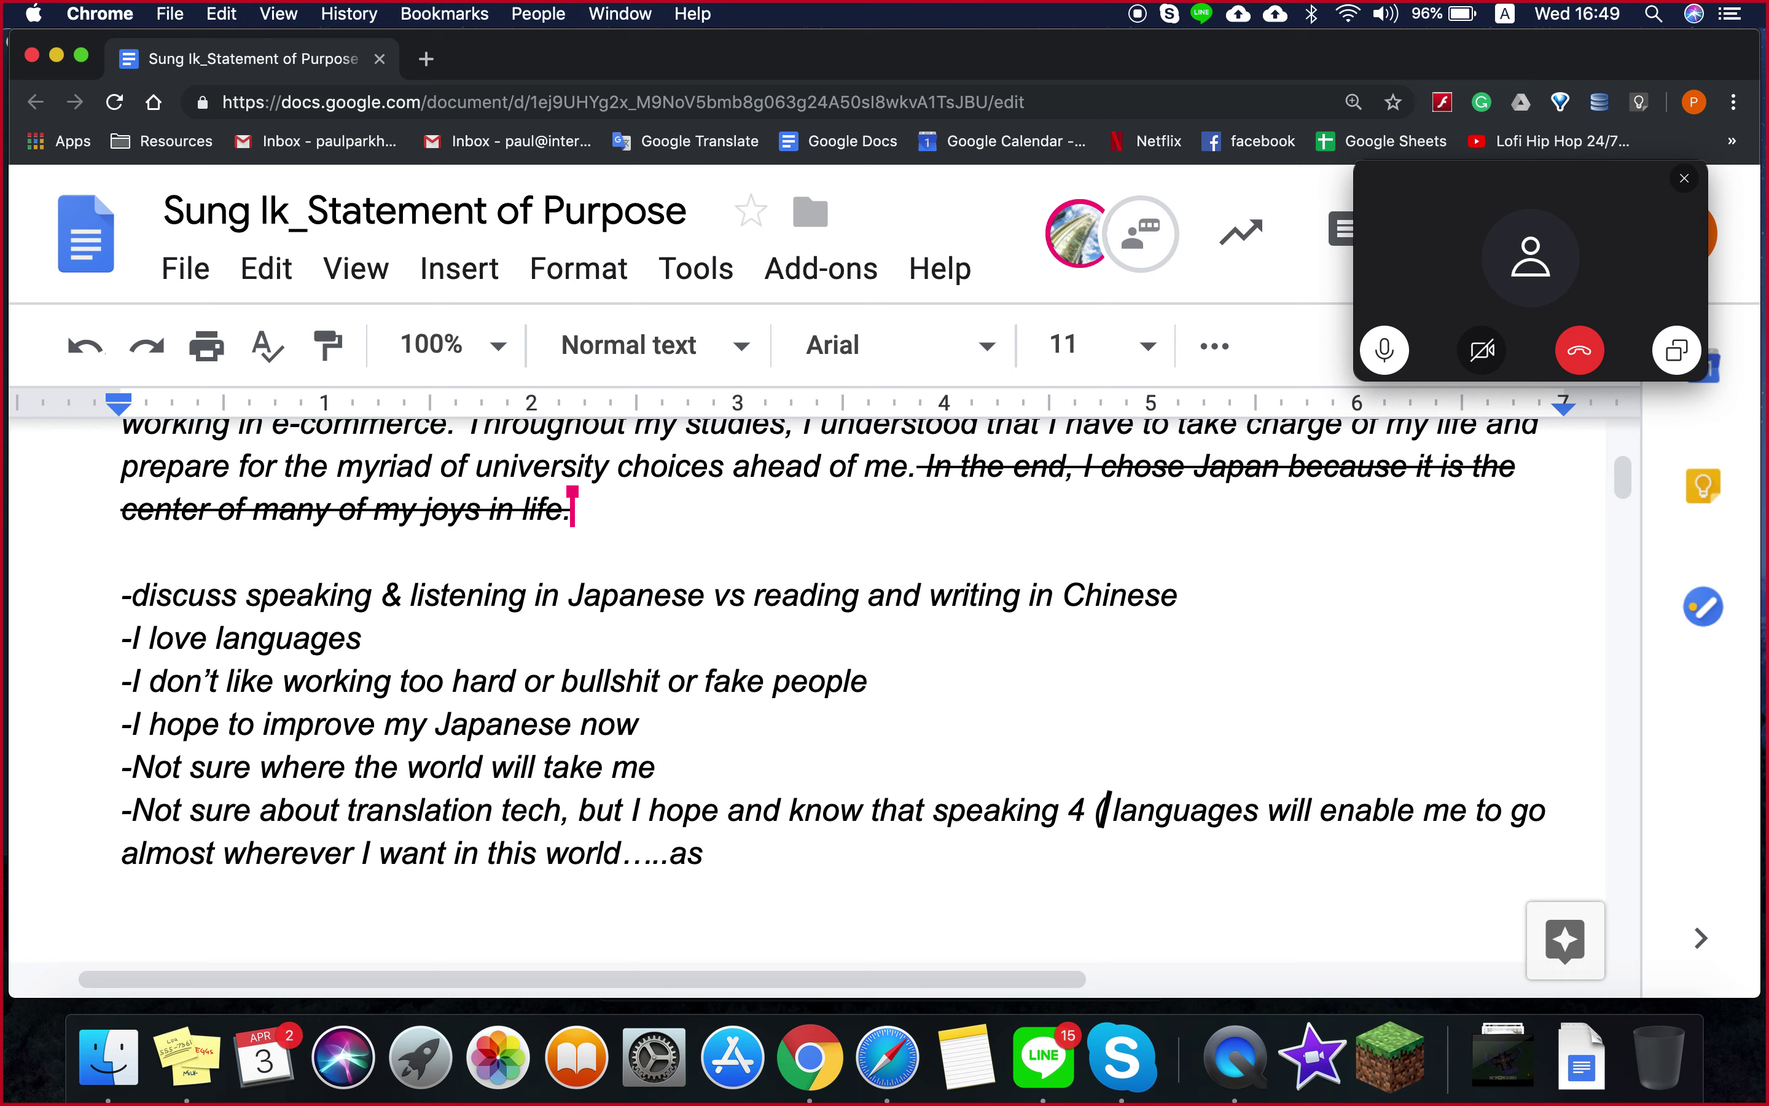
type("ng Korean)")
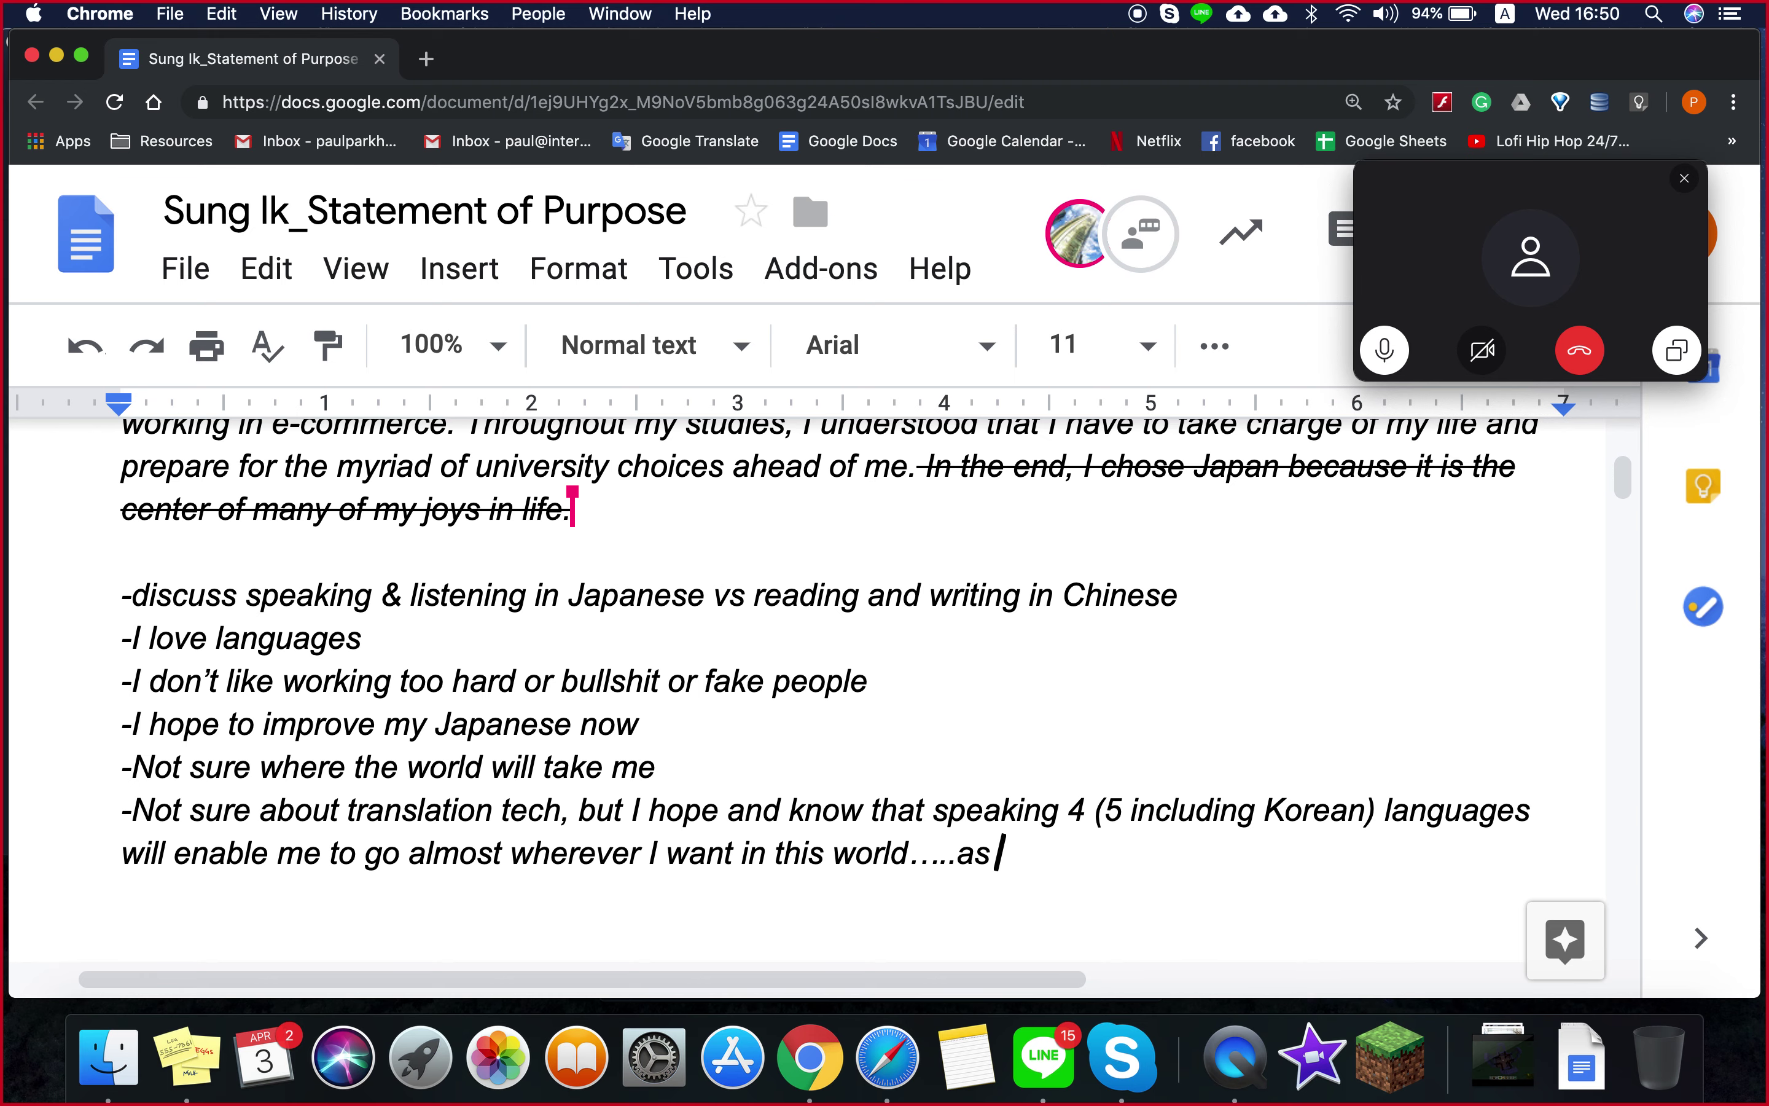
- Add the bullet '-can go anywhere in Asia; can speak a little Malaysian'
left_click(122, 940)
type("-can d")
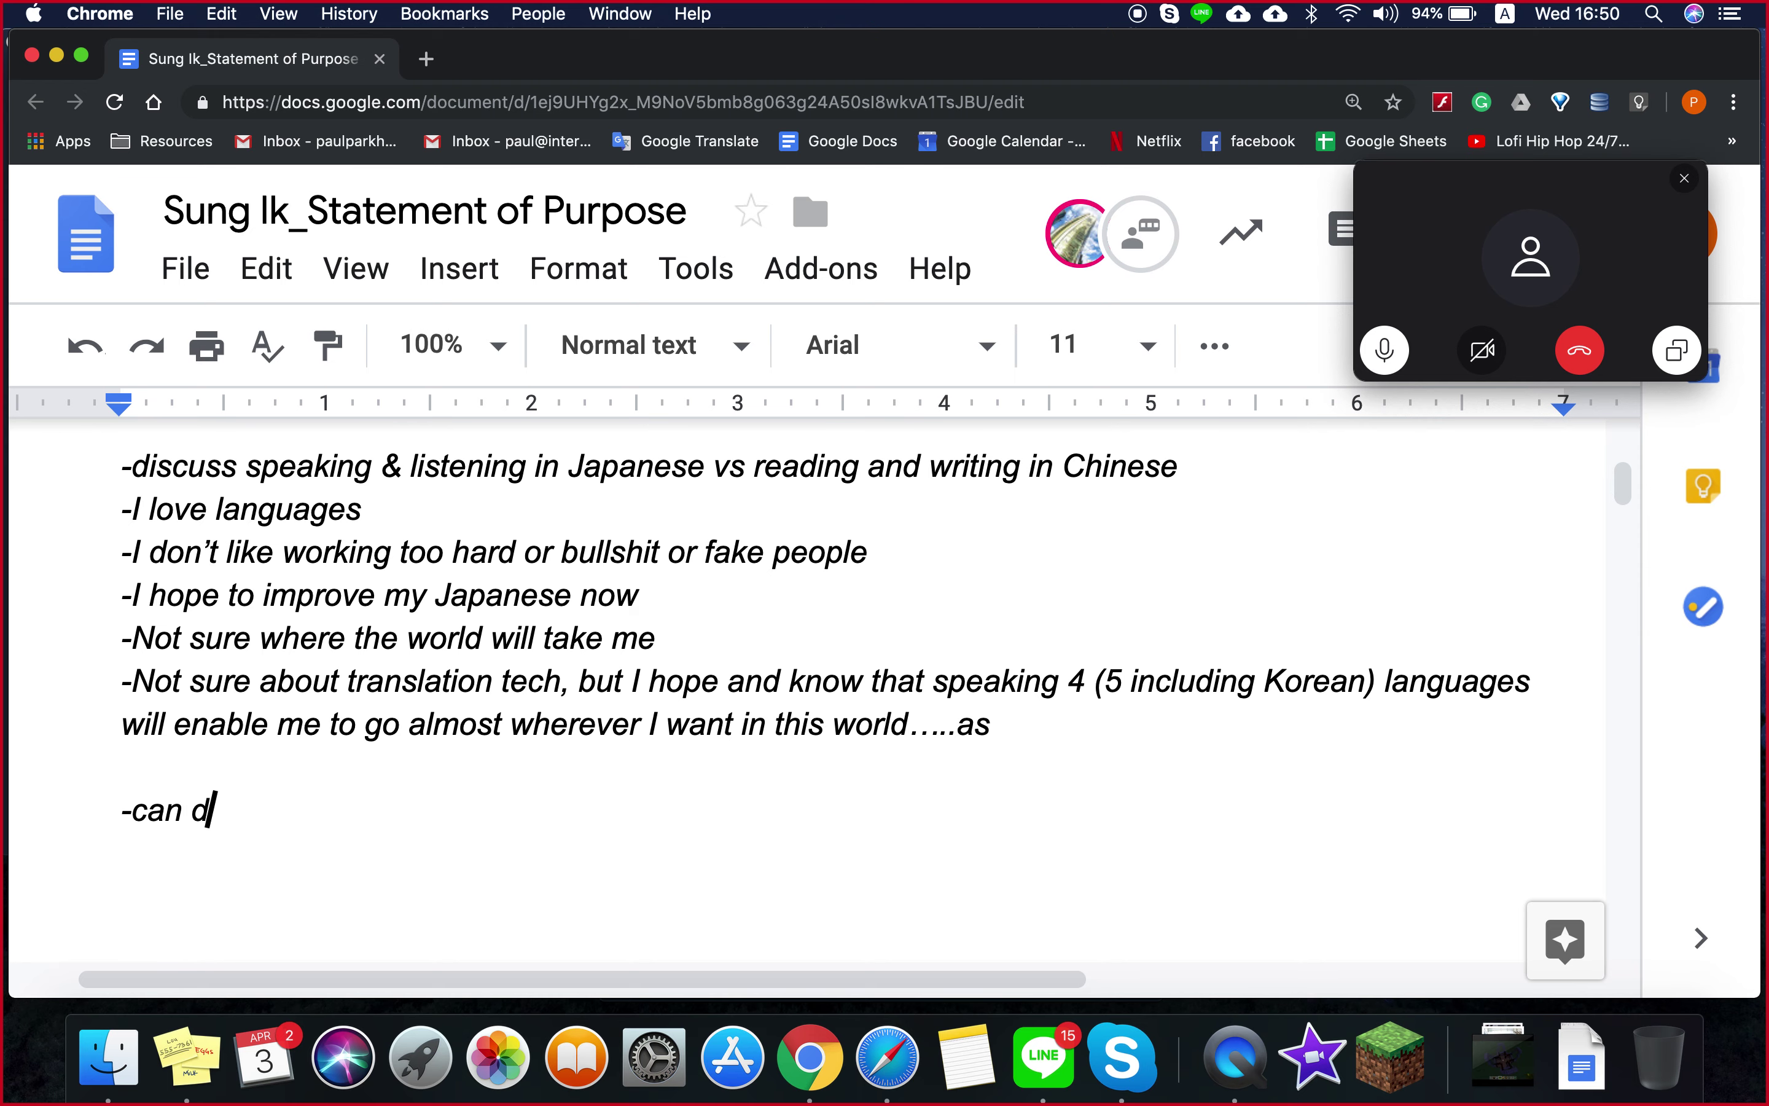
type("o ca")
key("BackSpace")
key("BackSpace")
type("anywhere")
key("BackSpace")
key("BackSpace")
key("BackSpace")
type("here in")
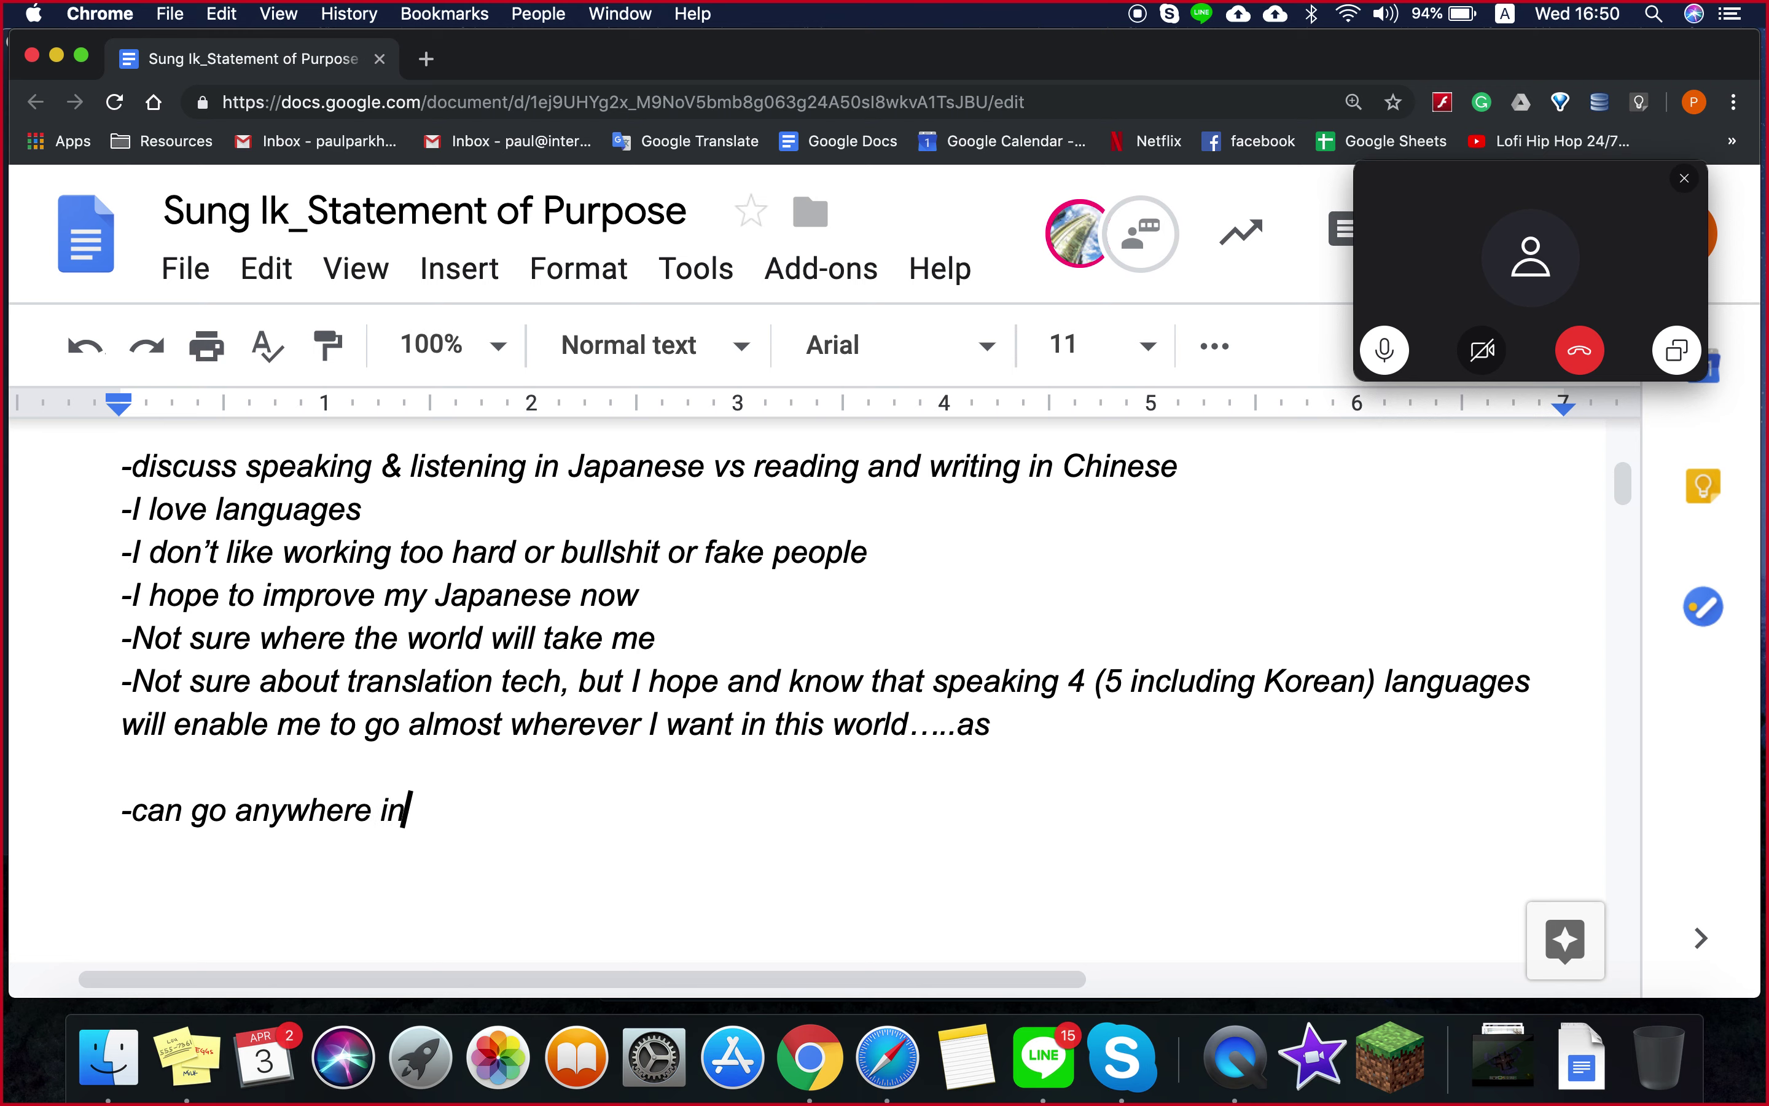
type(" Asia; can speak a")
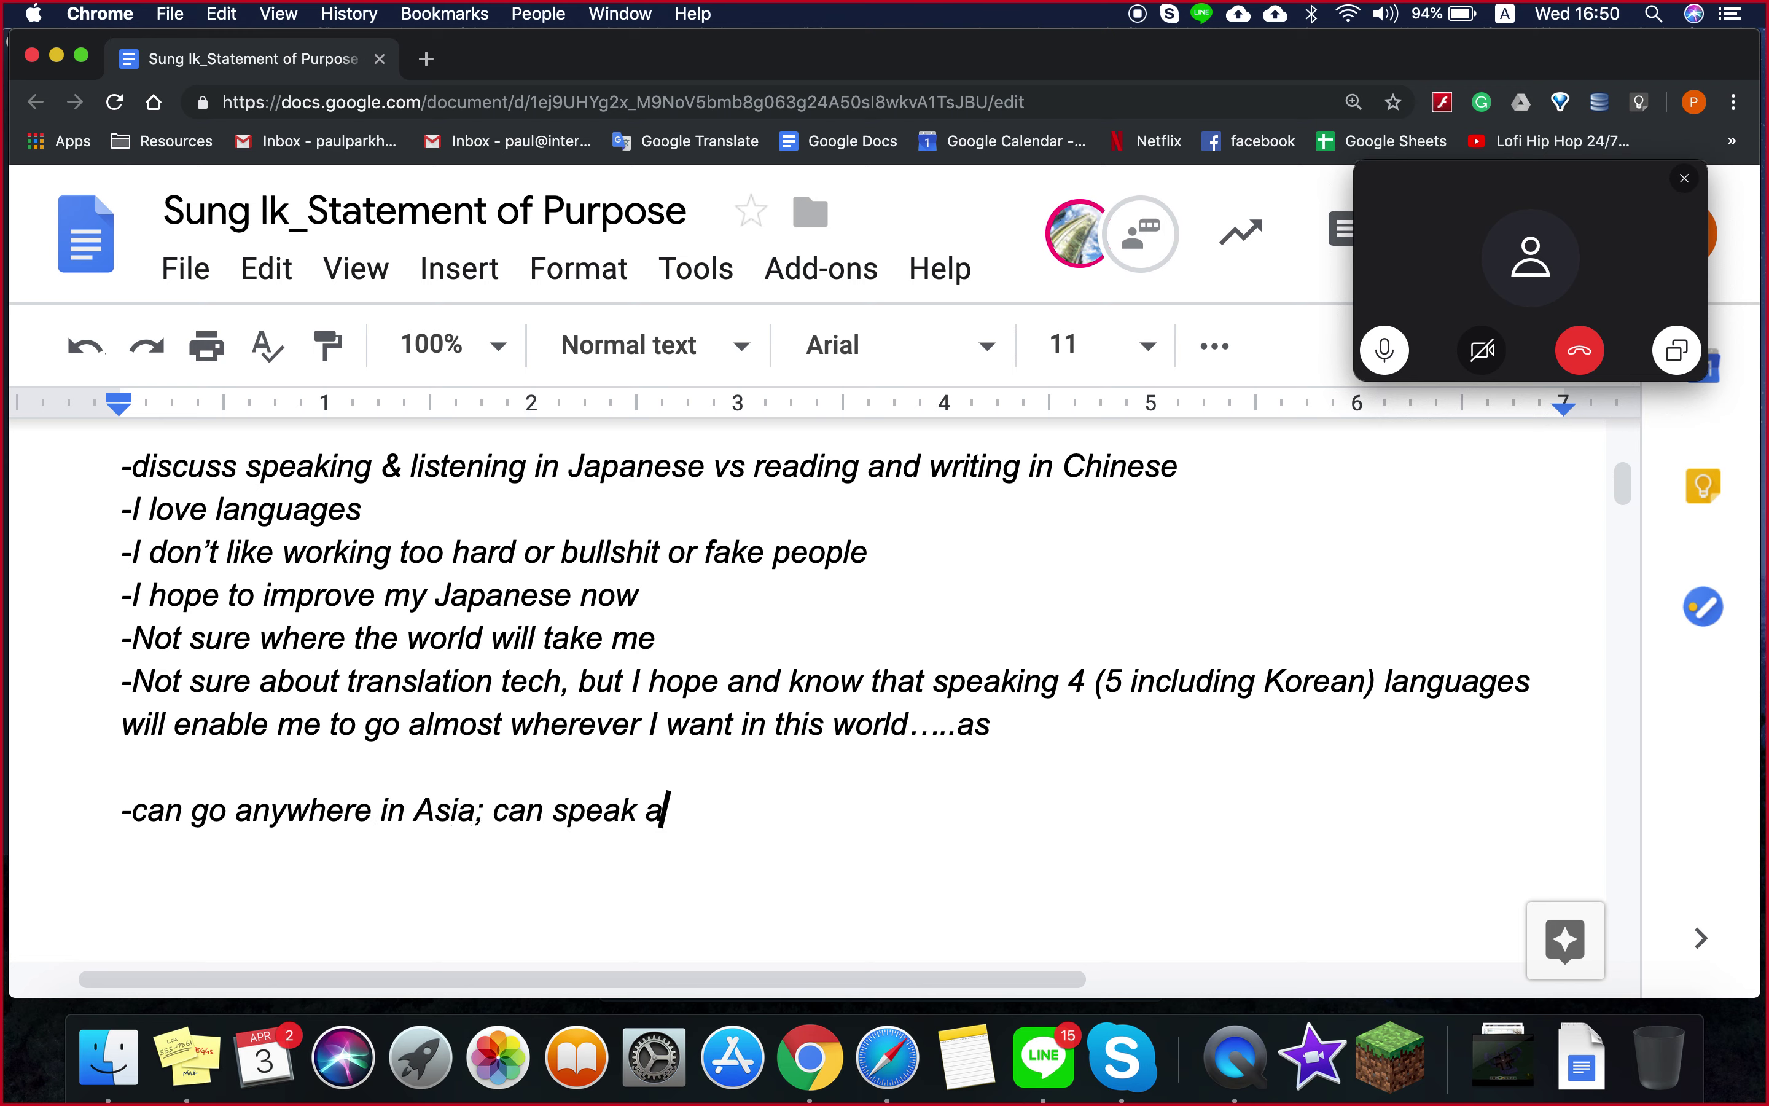
type(" little Mala")
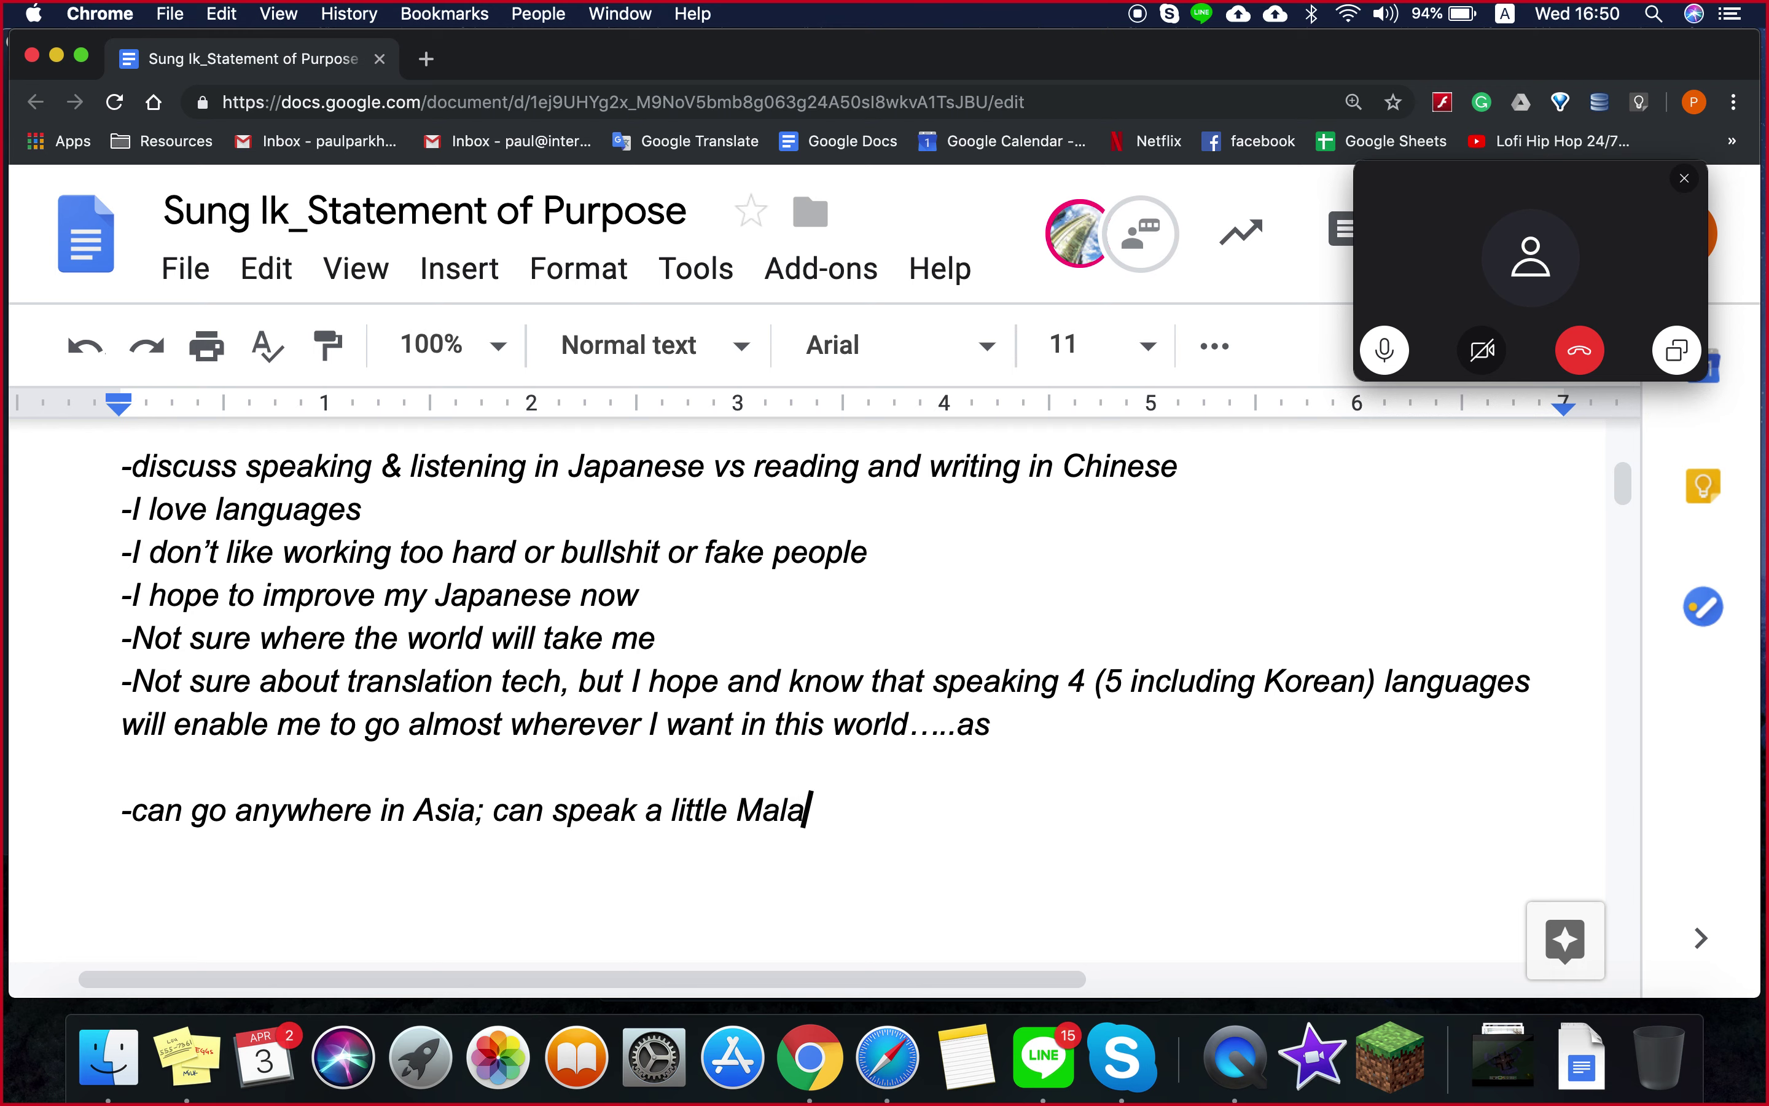
type("ysian")
- Add the bullet '-I'm a polyglot (a person who can speak many languages)'
key("Return")
type("-I'm")
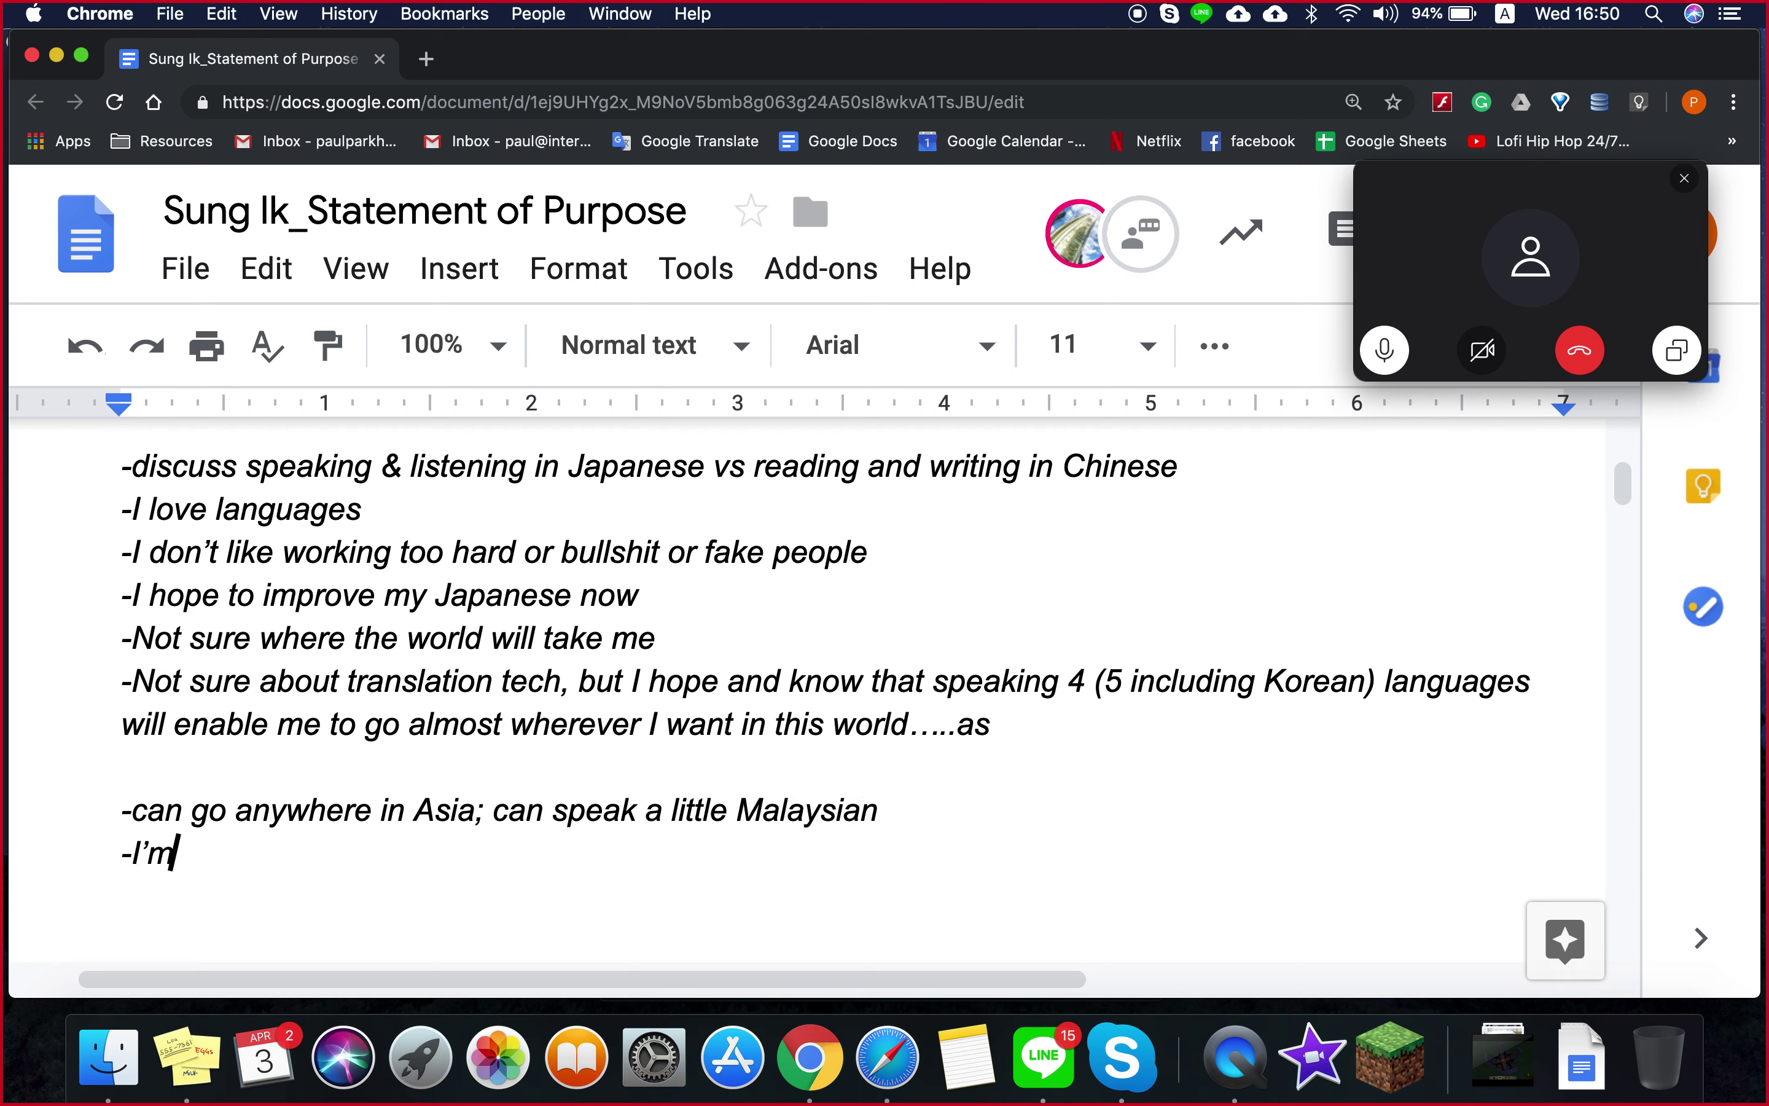
type(" a polygot")
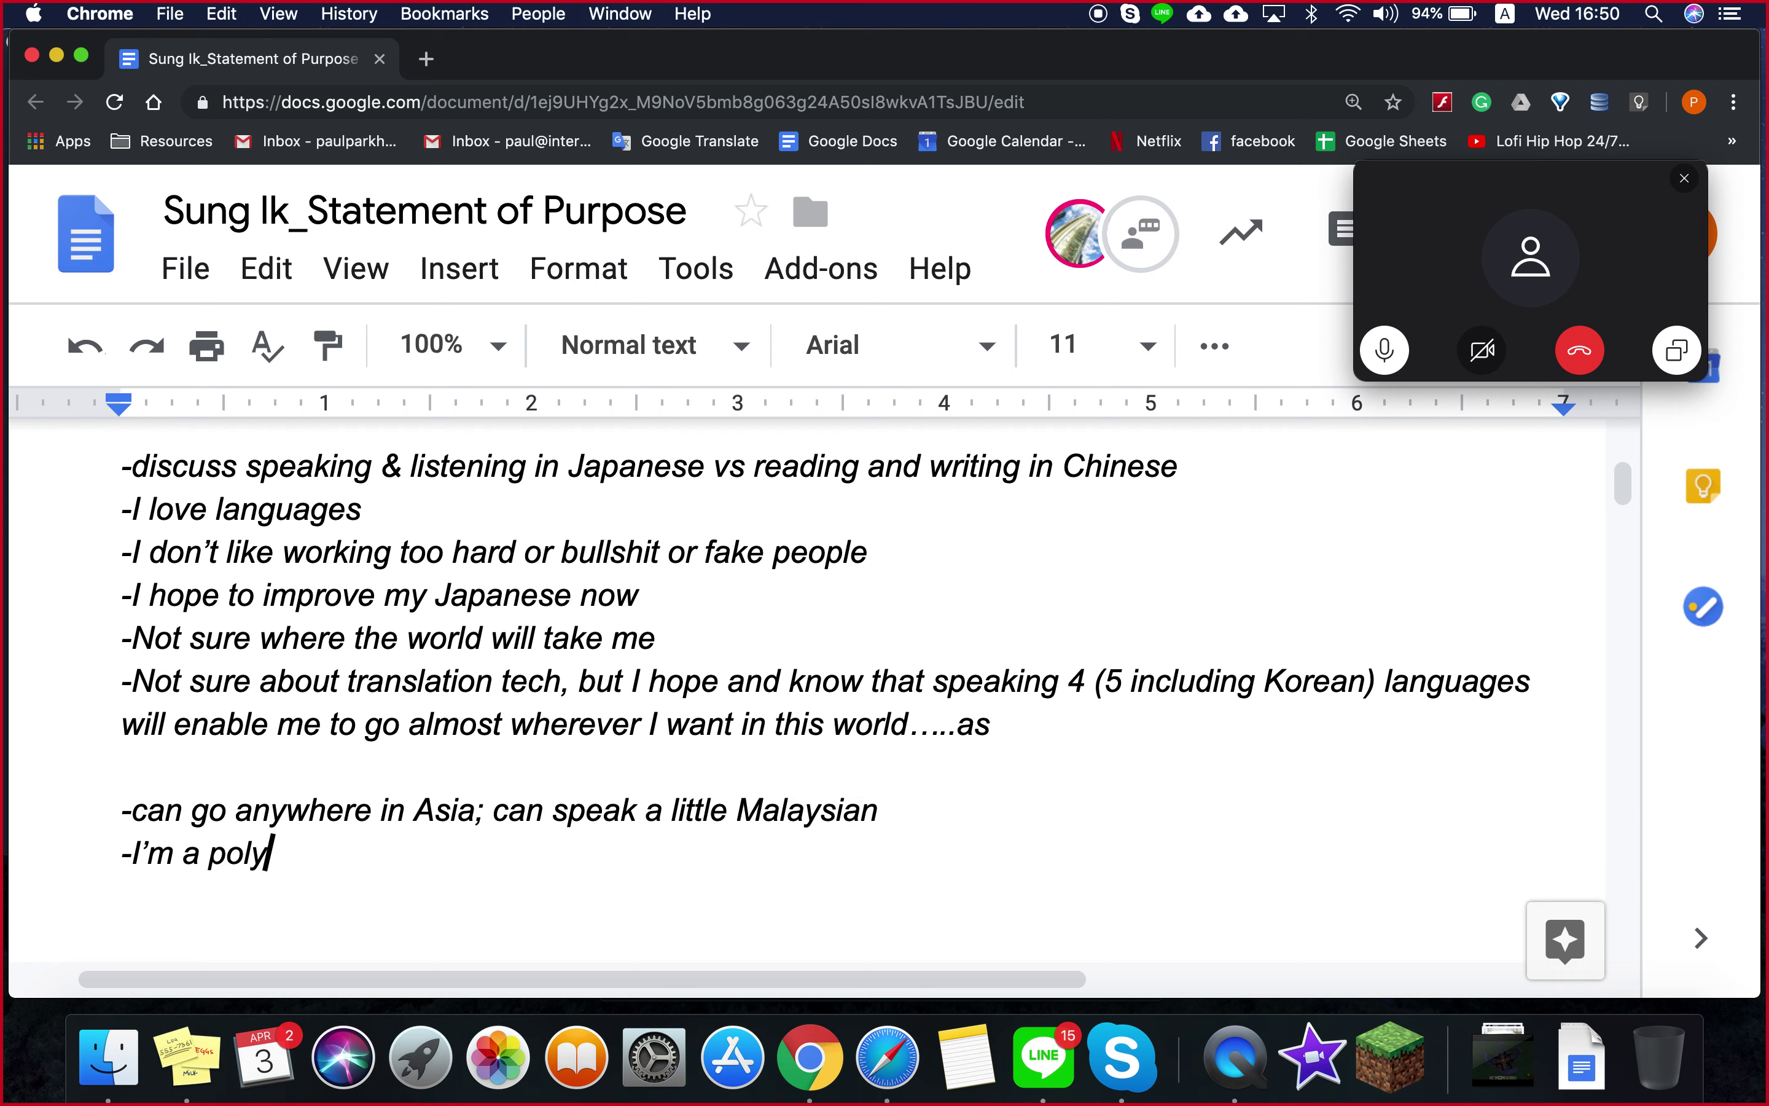
key("BackSpace")
key("BackSpace")
type("lot. ")
type("(")
key("BackSpace")
key("BackSpace")
key("BackSpace")
type("(I'")
key("BackSpace")
key("BackSpace")
type("a person who can")
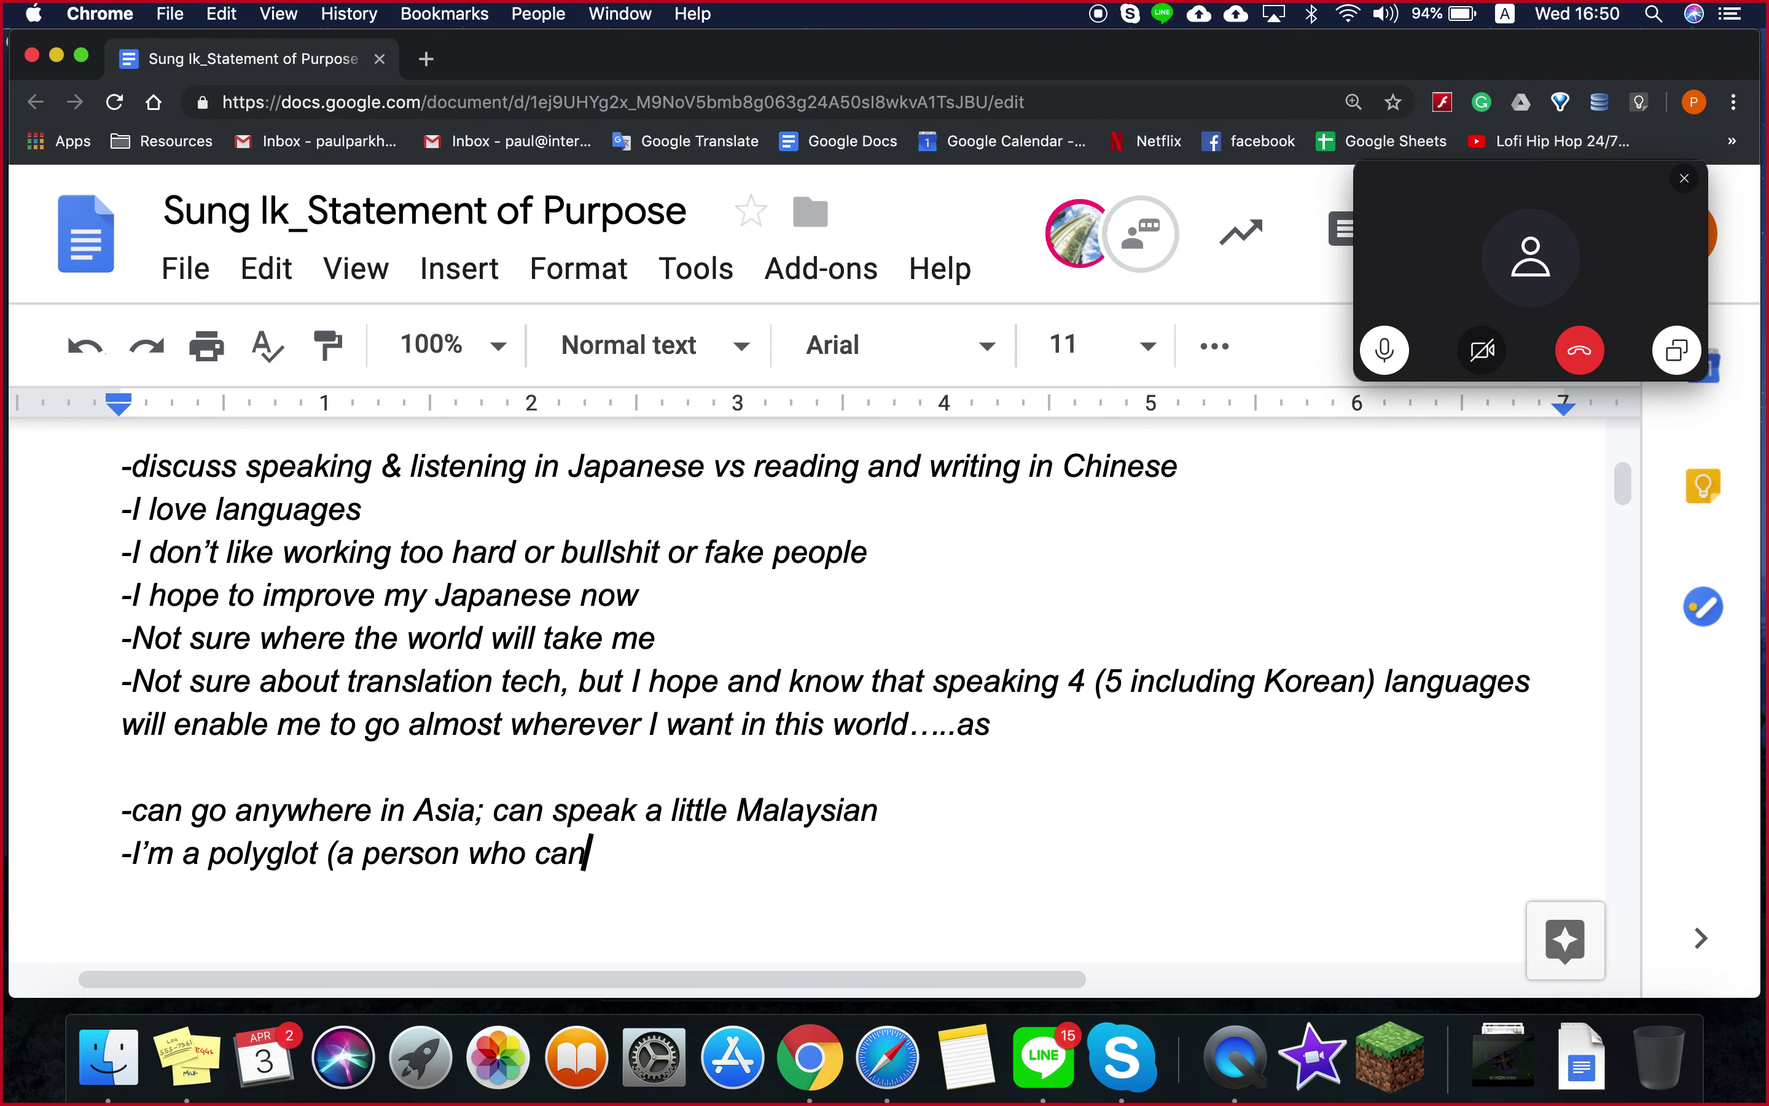
type(" speaking man")
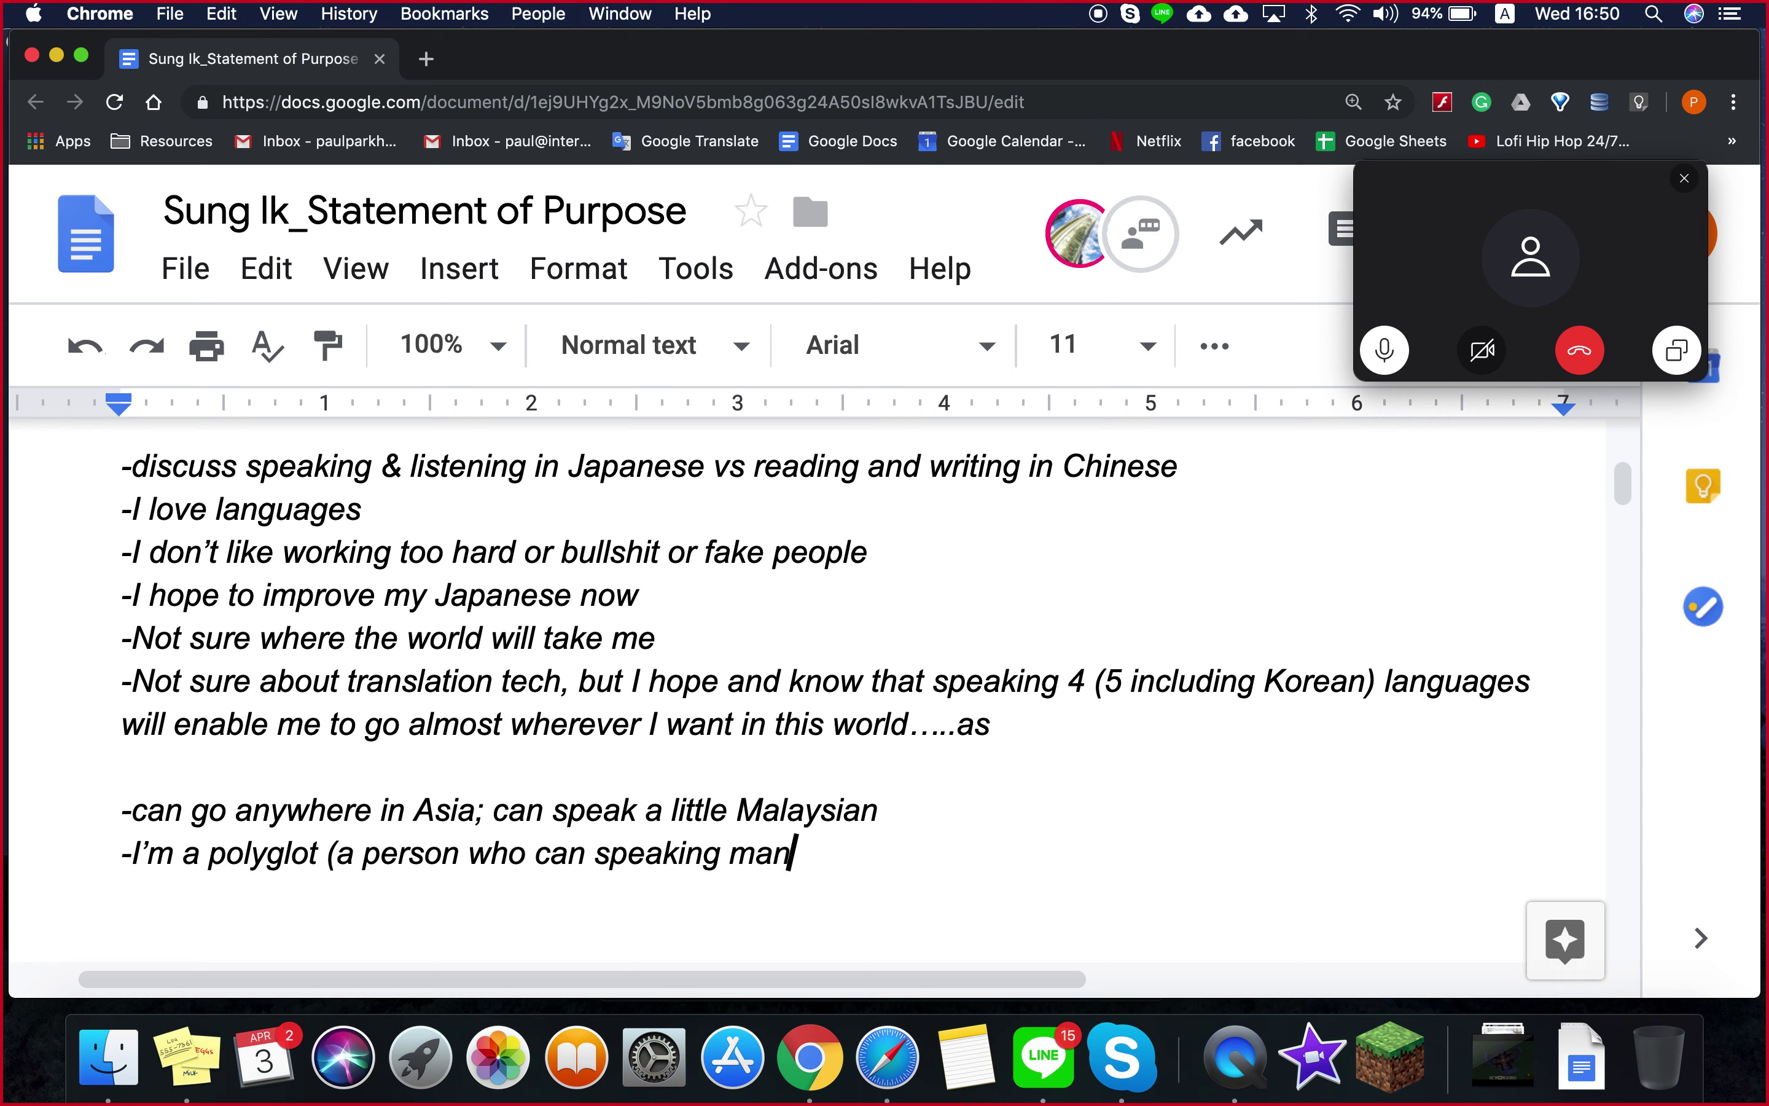
key("BackSpace")
key("BackSpace")
key("BackSpace")
key("BackSpace")
key("BackSpace")
key("BackSpace")
key("BackSpace")
type("many languages)")
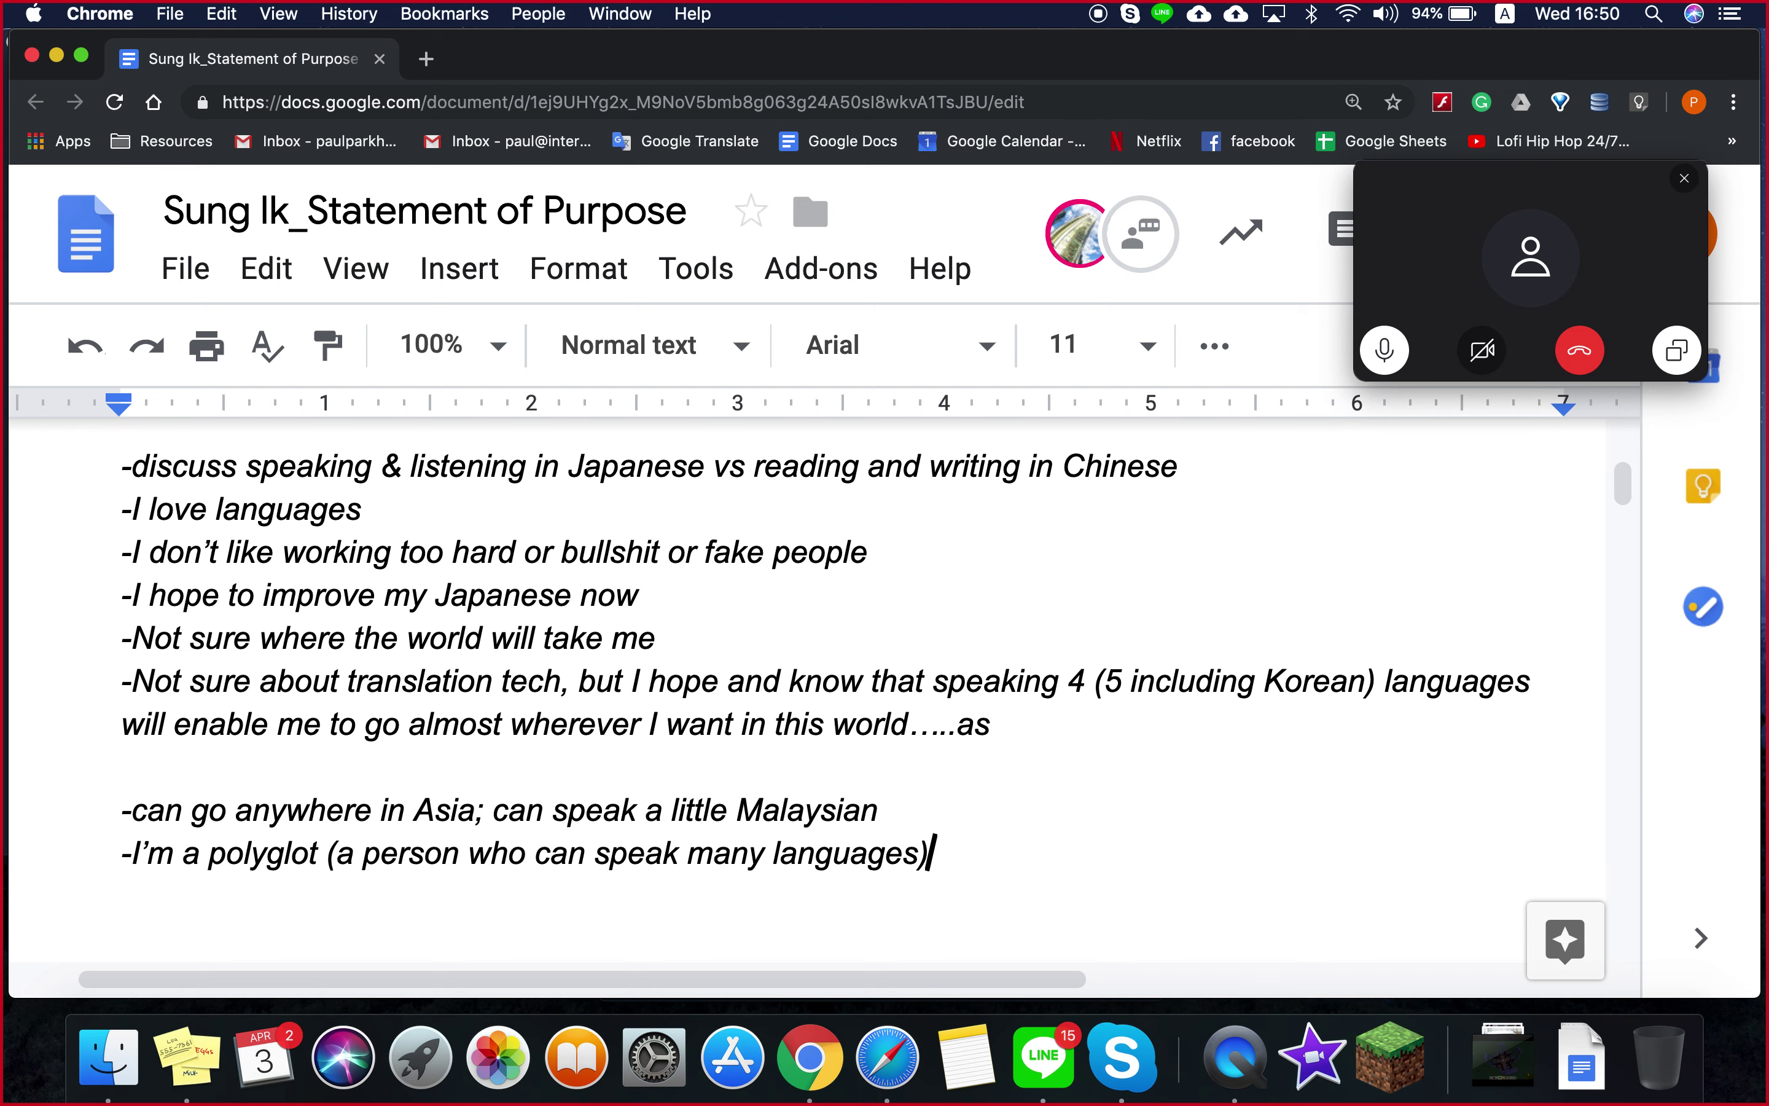
scroll(1088, 800, "up", 7)
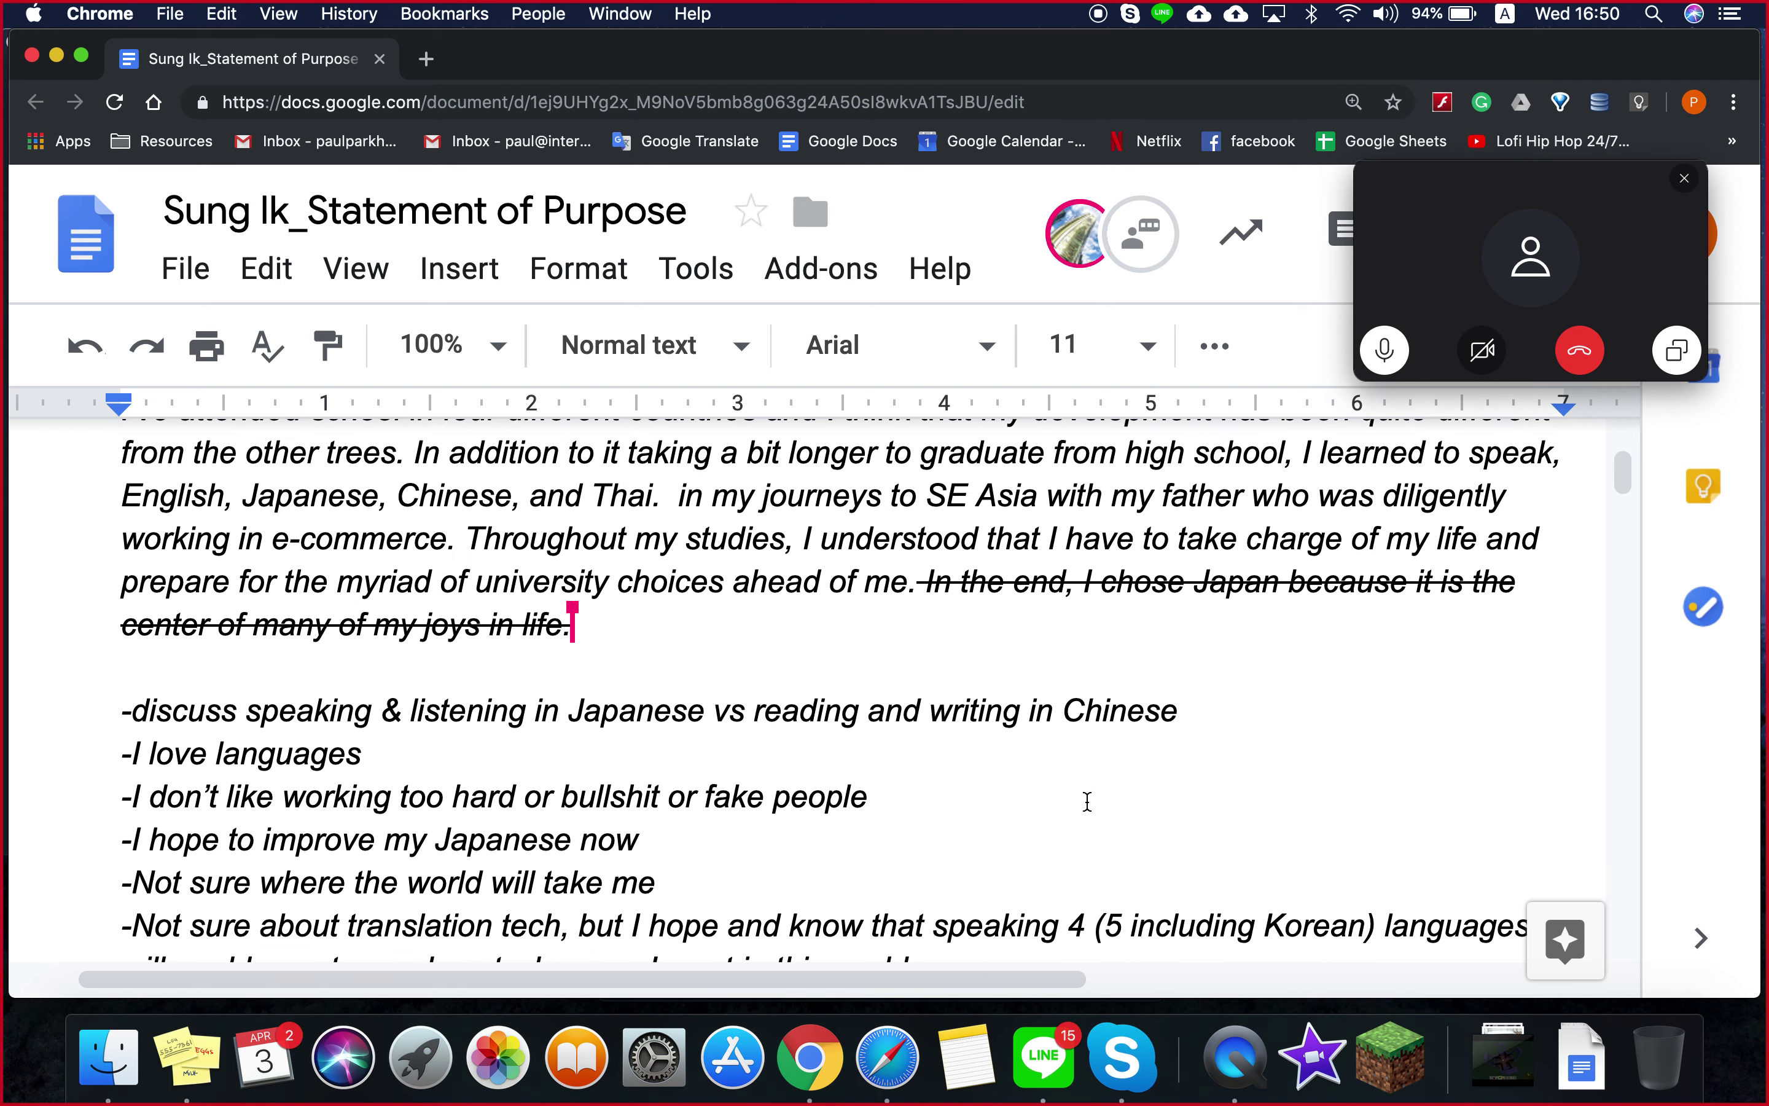
scroll(1087, 800, "down", 1)
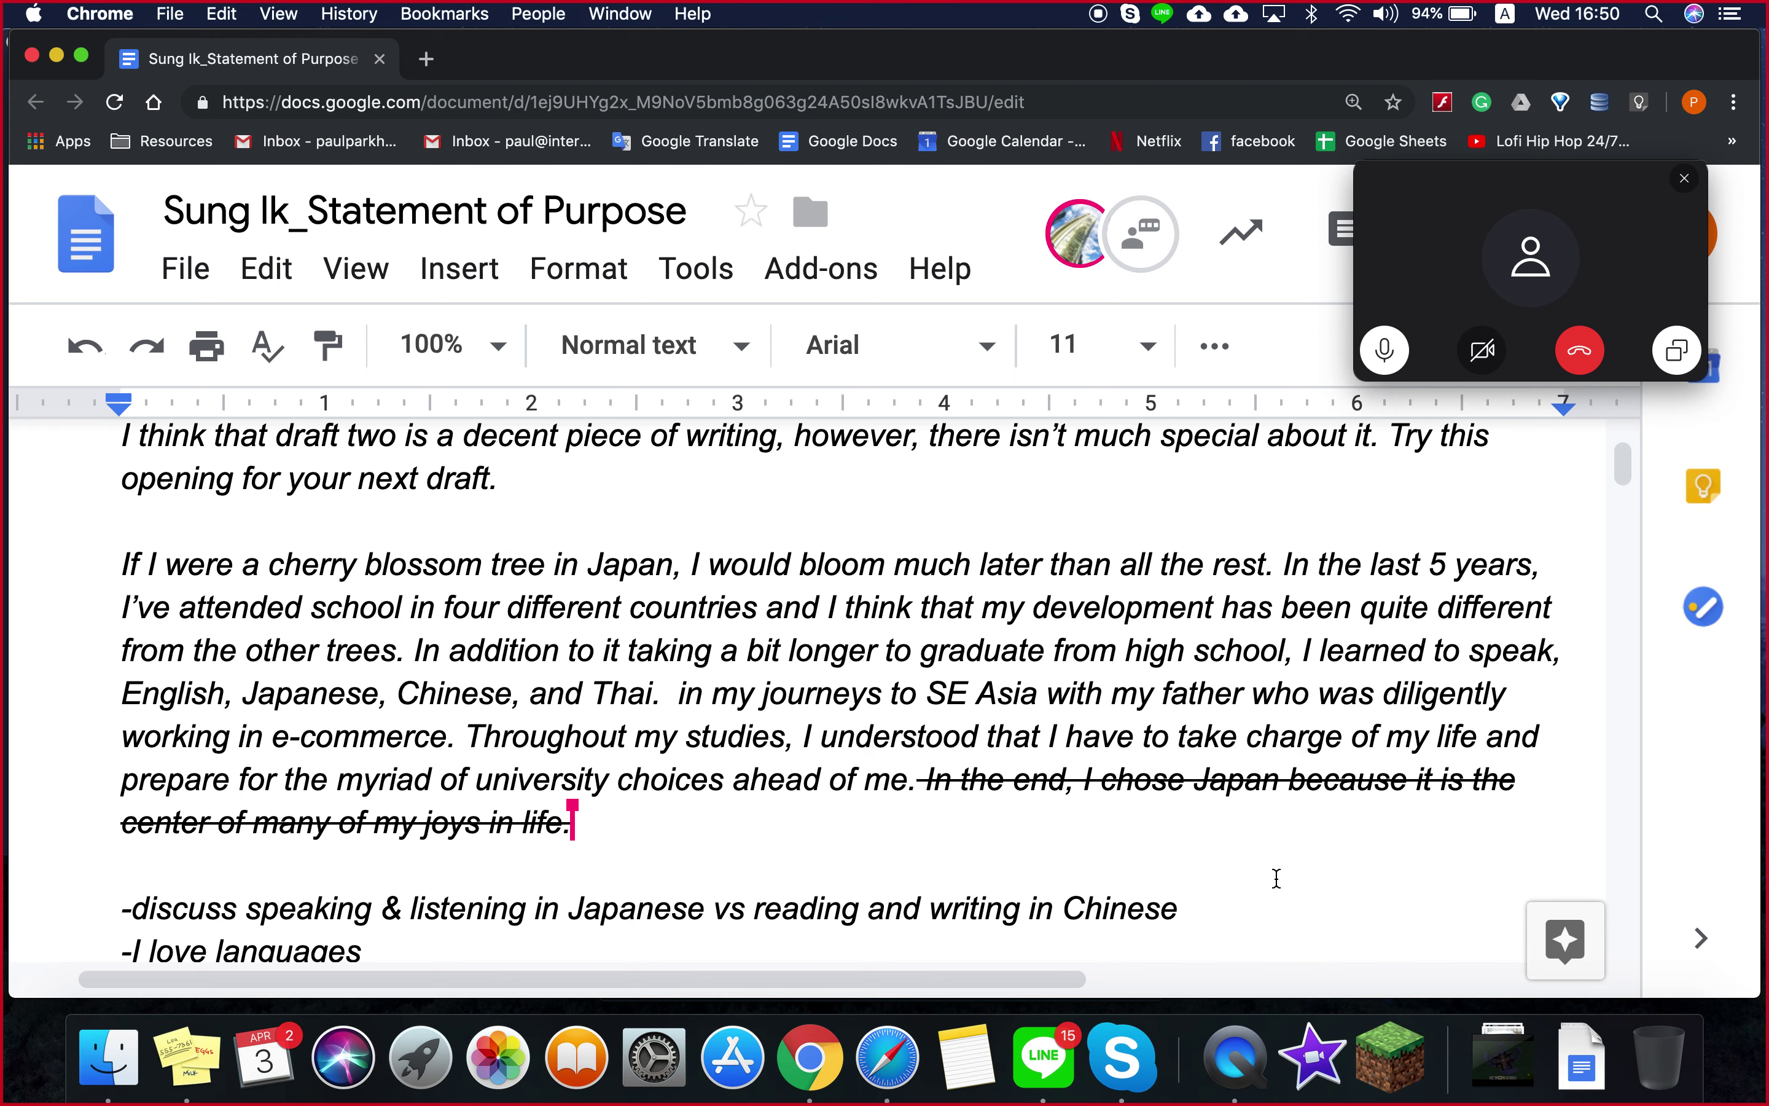
scroll(952, 857, "up", 1)
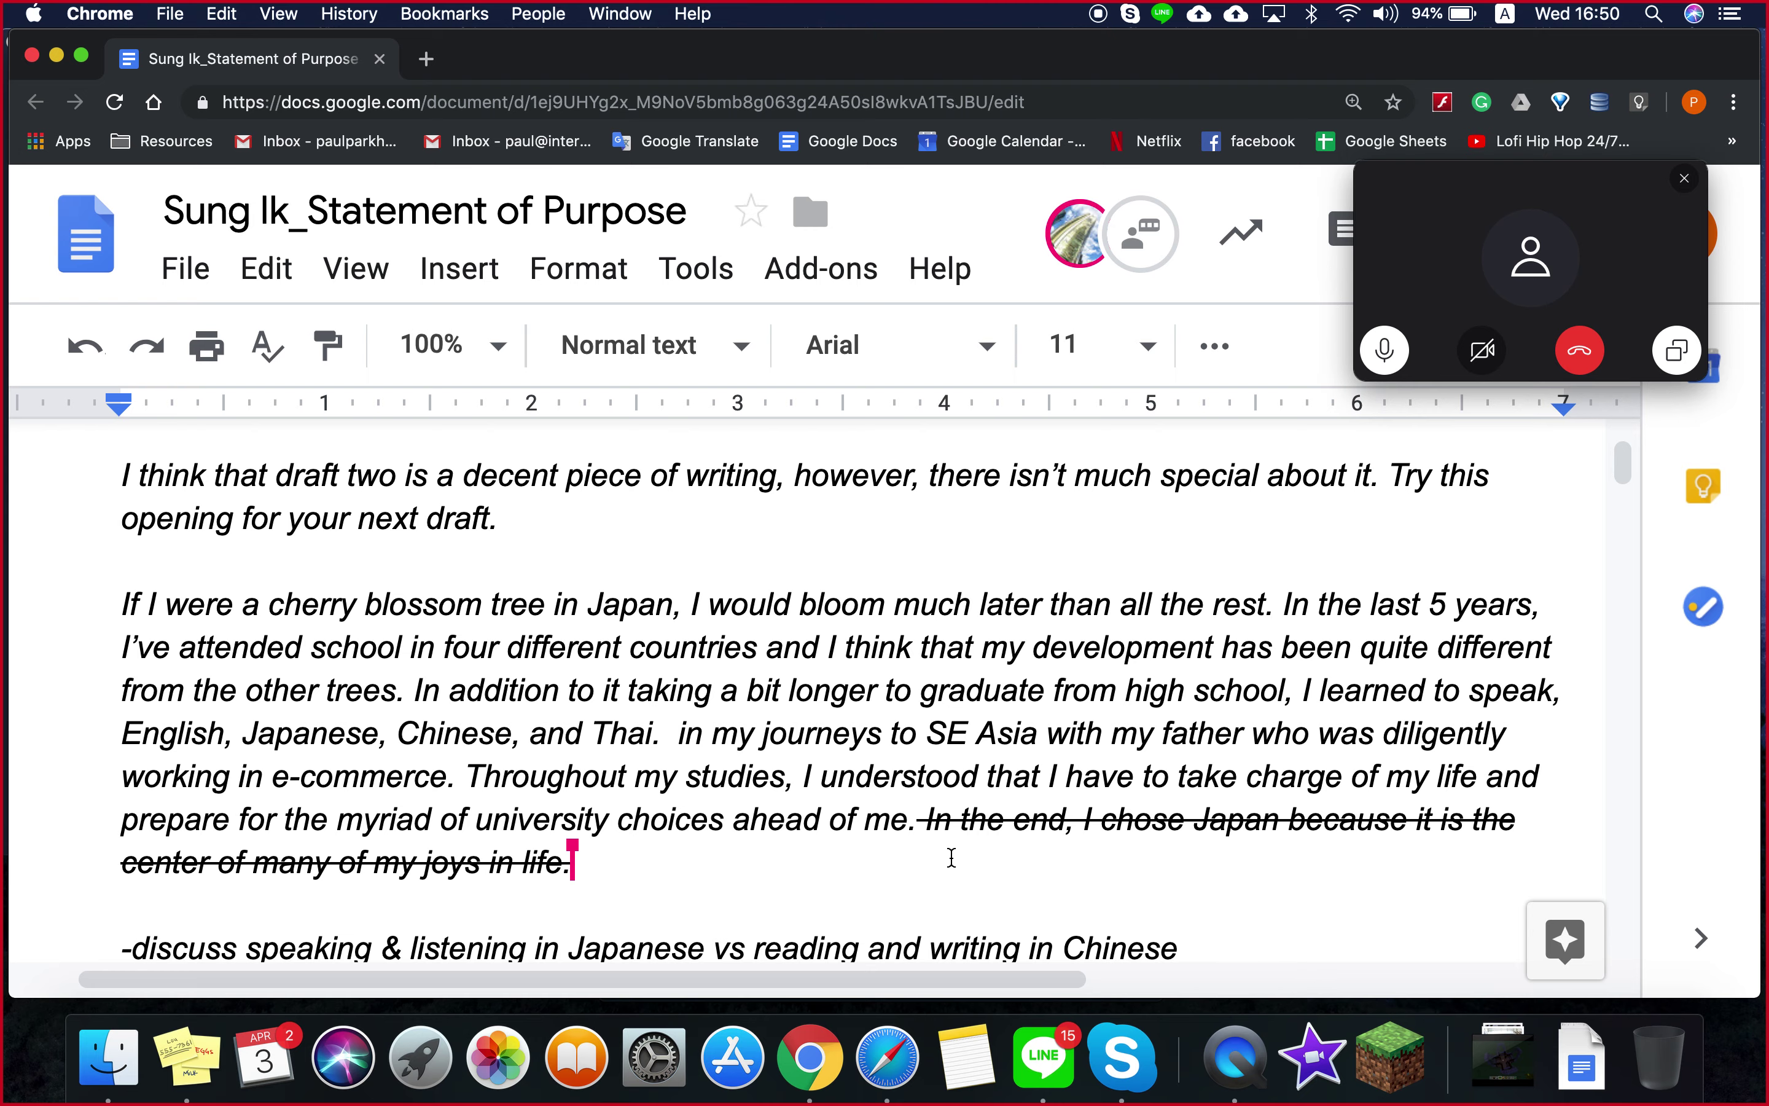
scroll(951, 839, "up", 6)
scroll(940, 834, "down", 5)
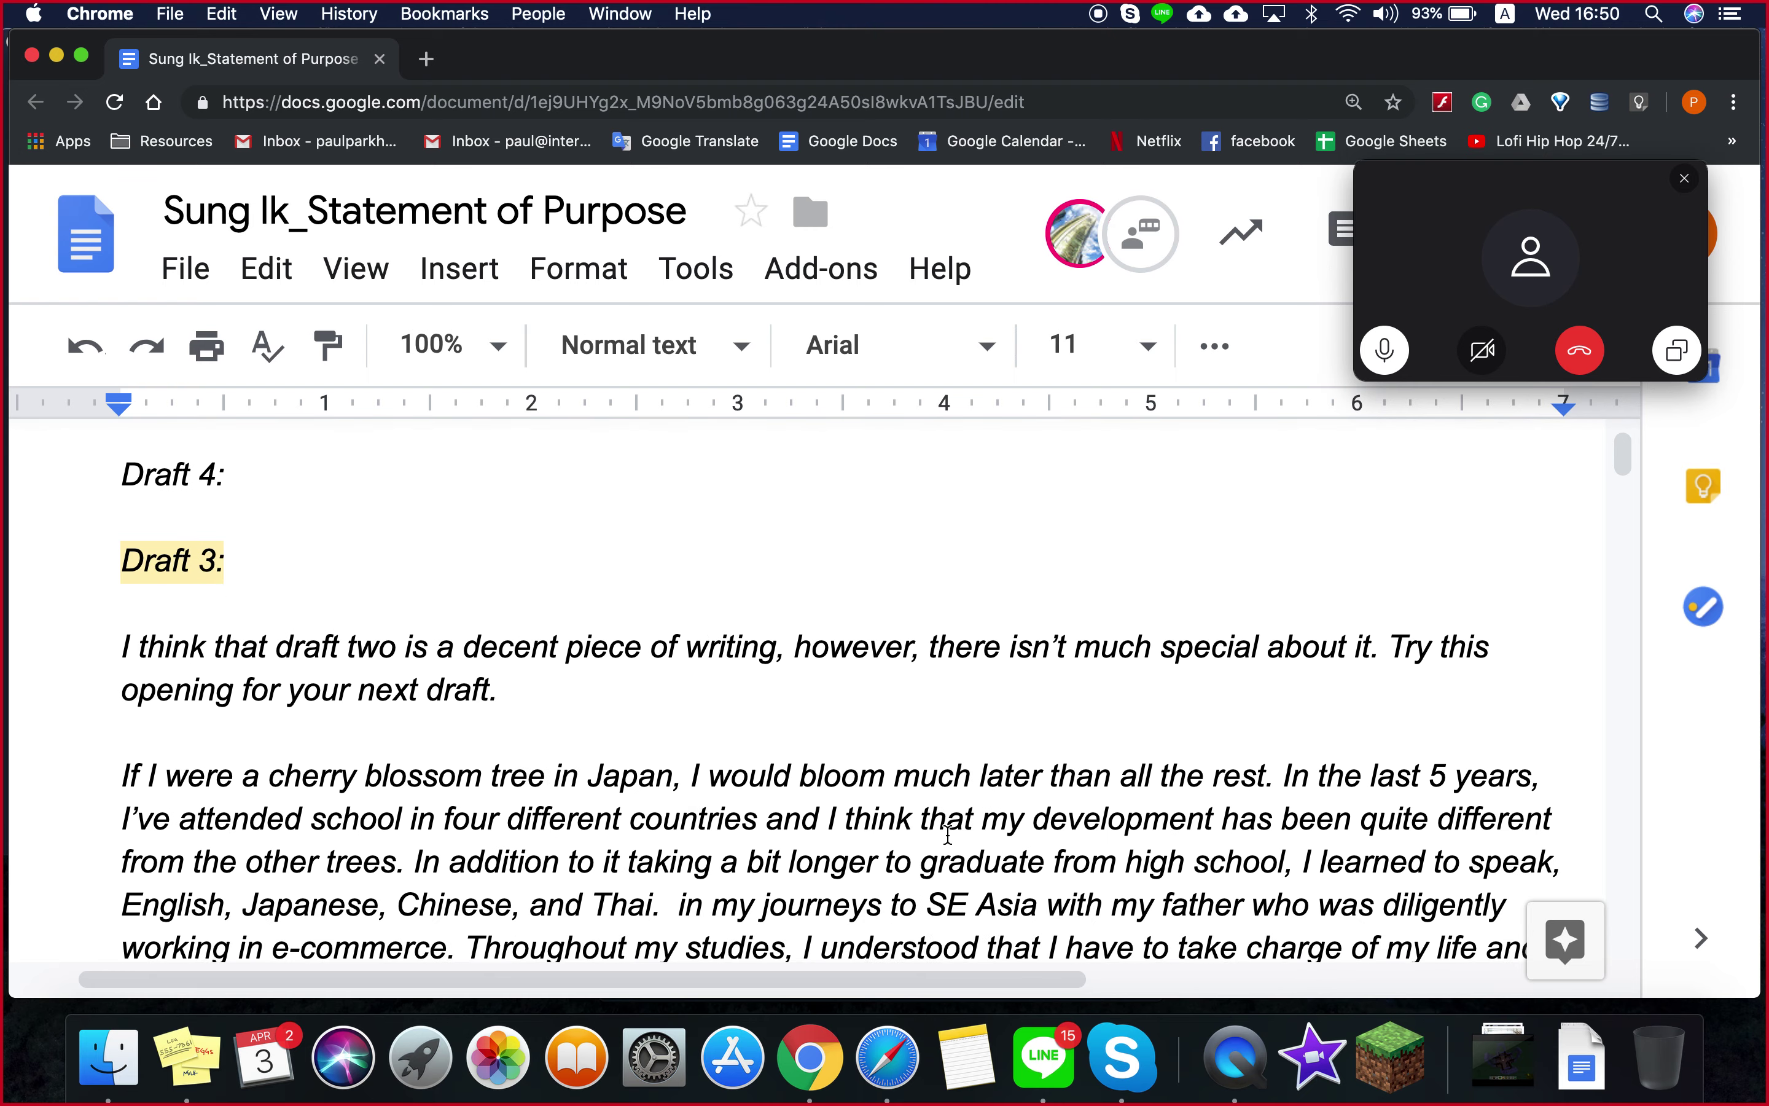
scroll(928, 826, "down", 5)
scroll(914, 822, "up", 5)
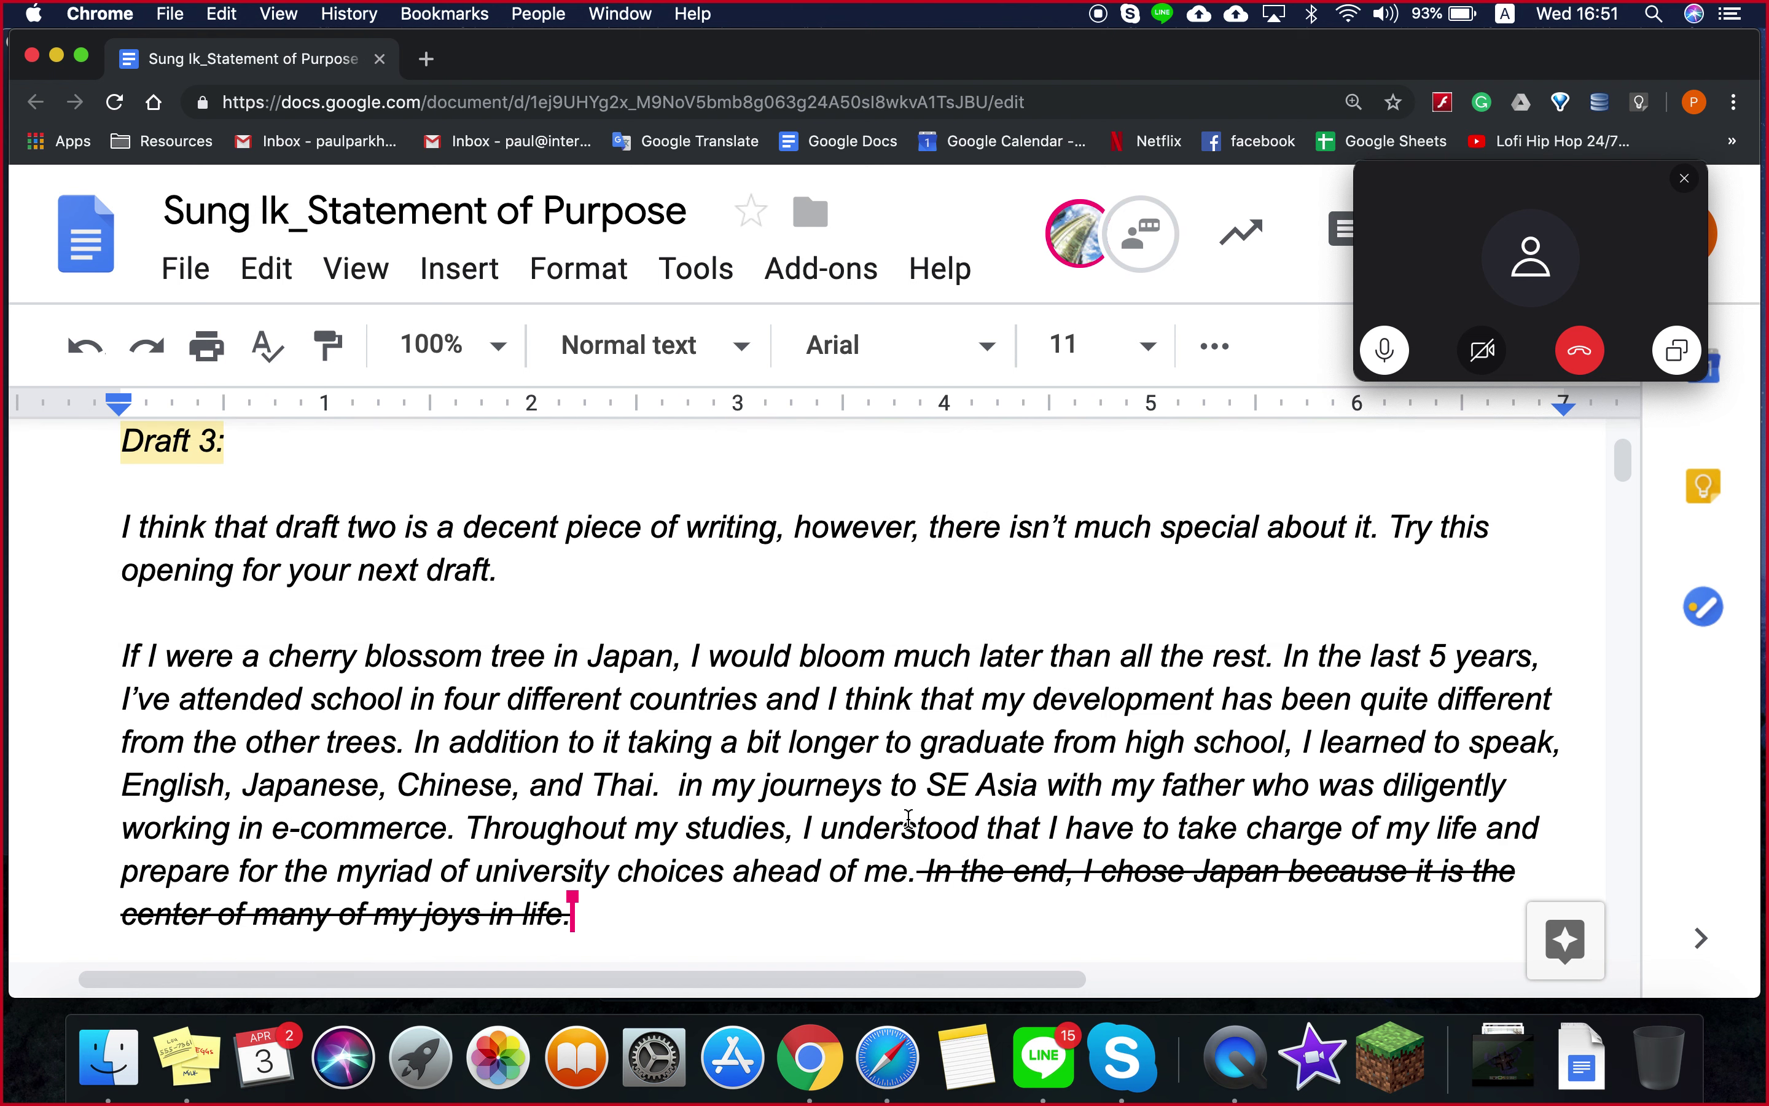
scroll(910, 819, "down", 2)
left_click_drag(177, 612, 841, 741)
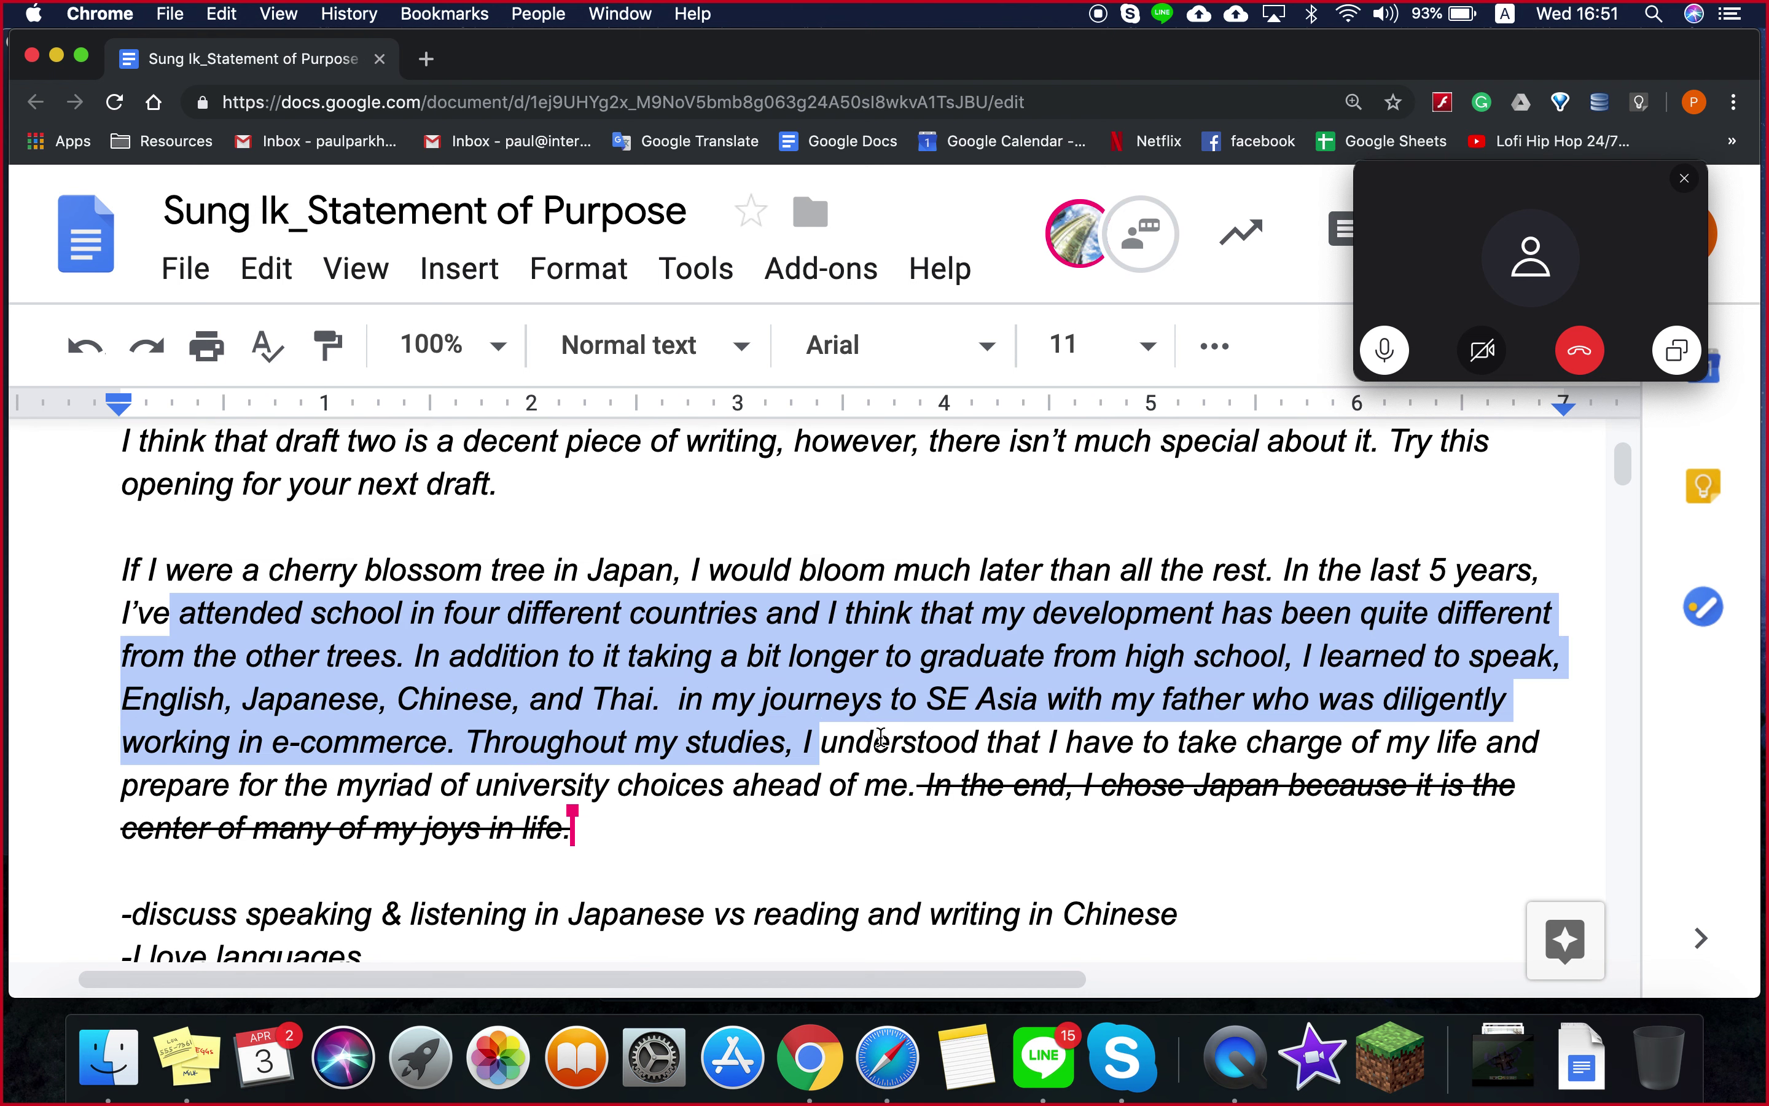
left_click(907, 746)
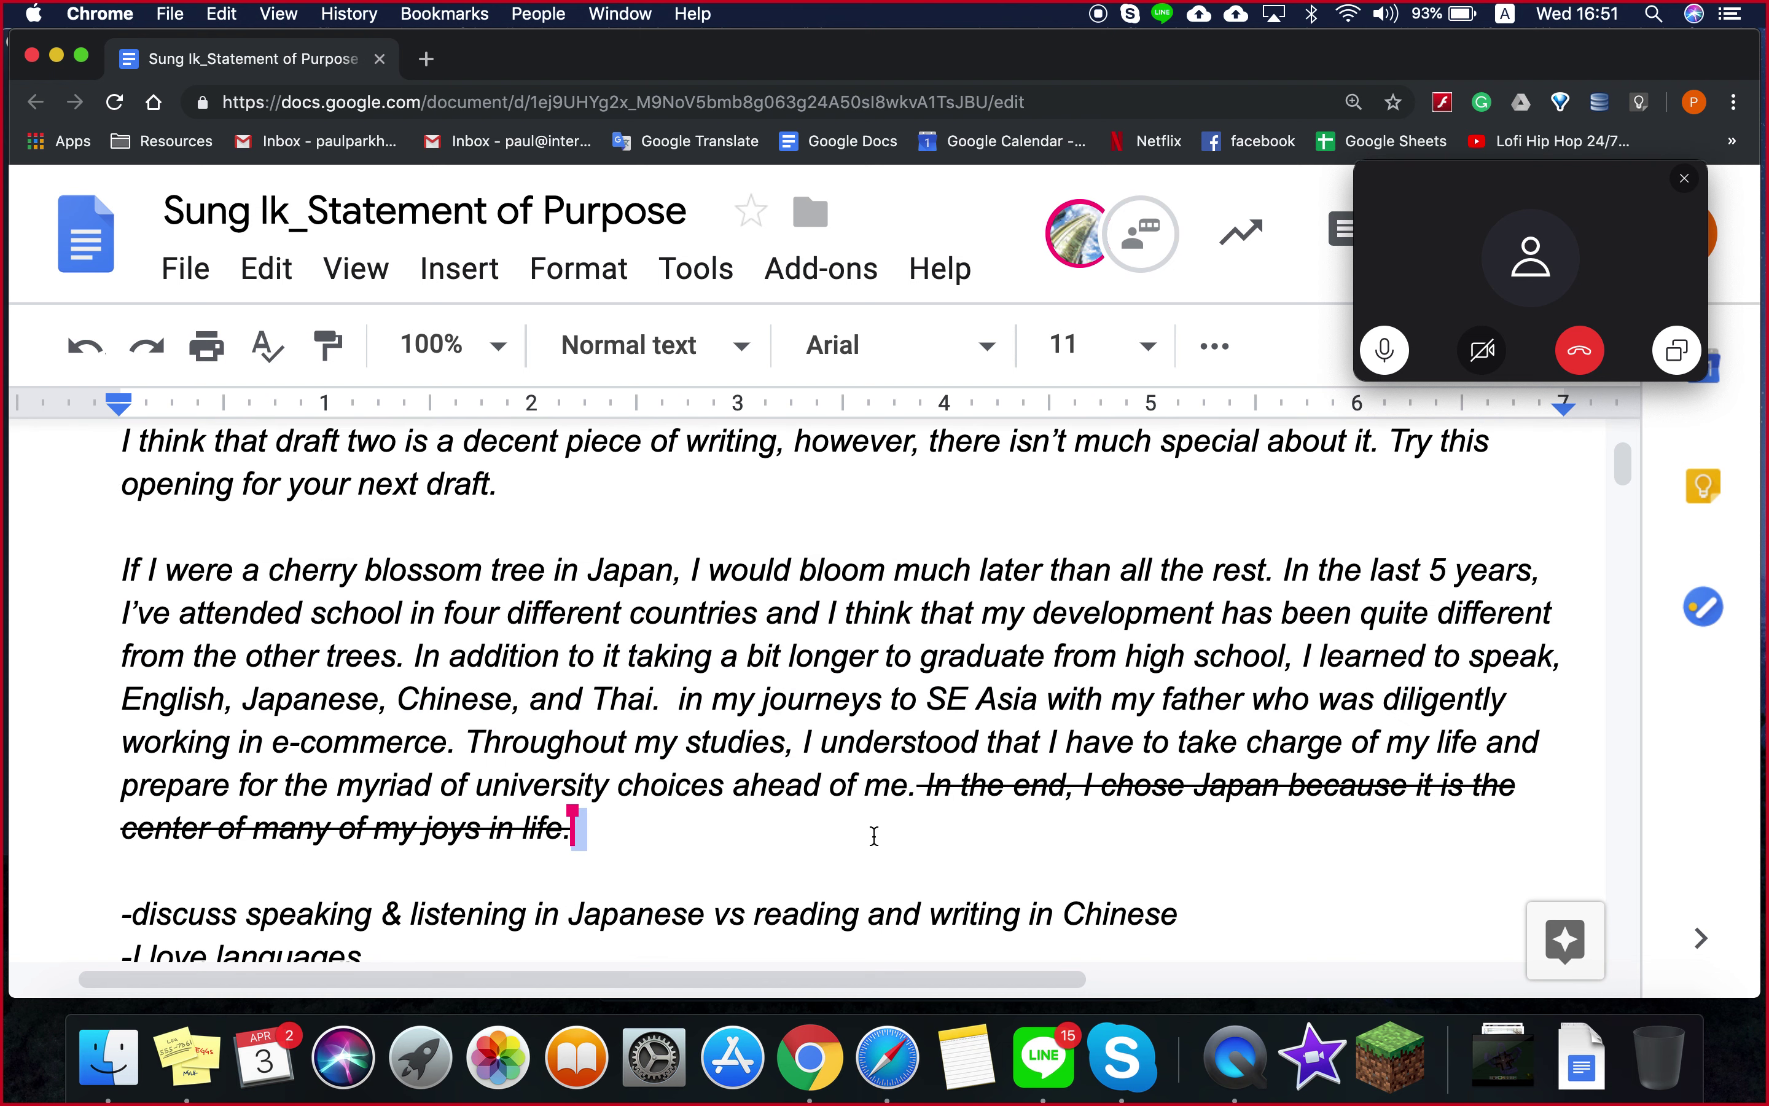
scroll(866, 835, "down", 1)
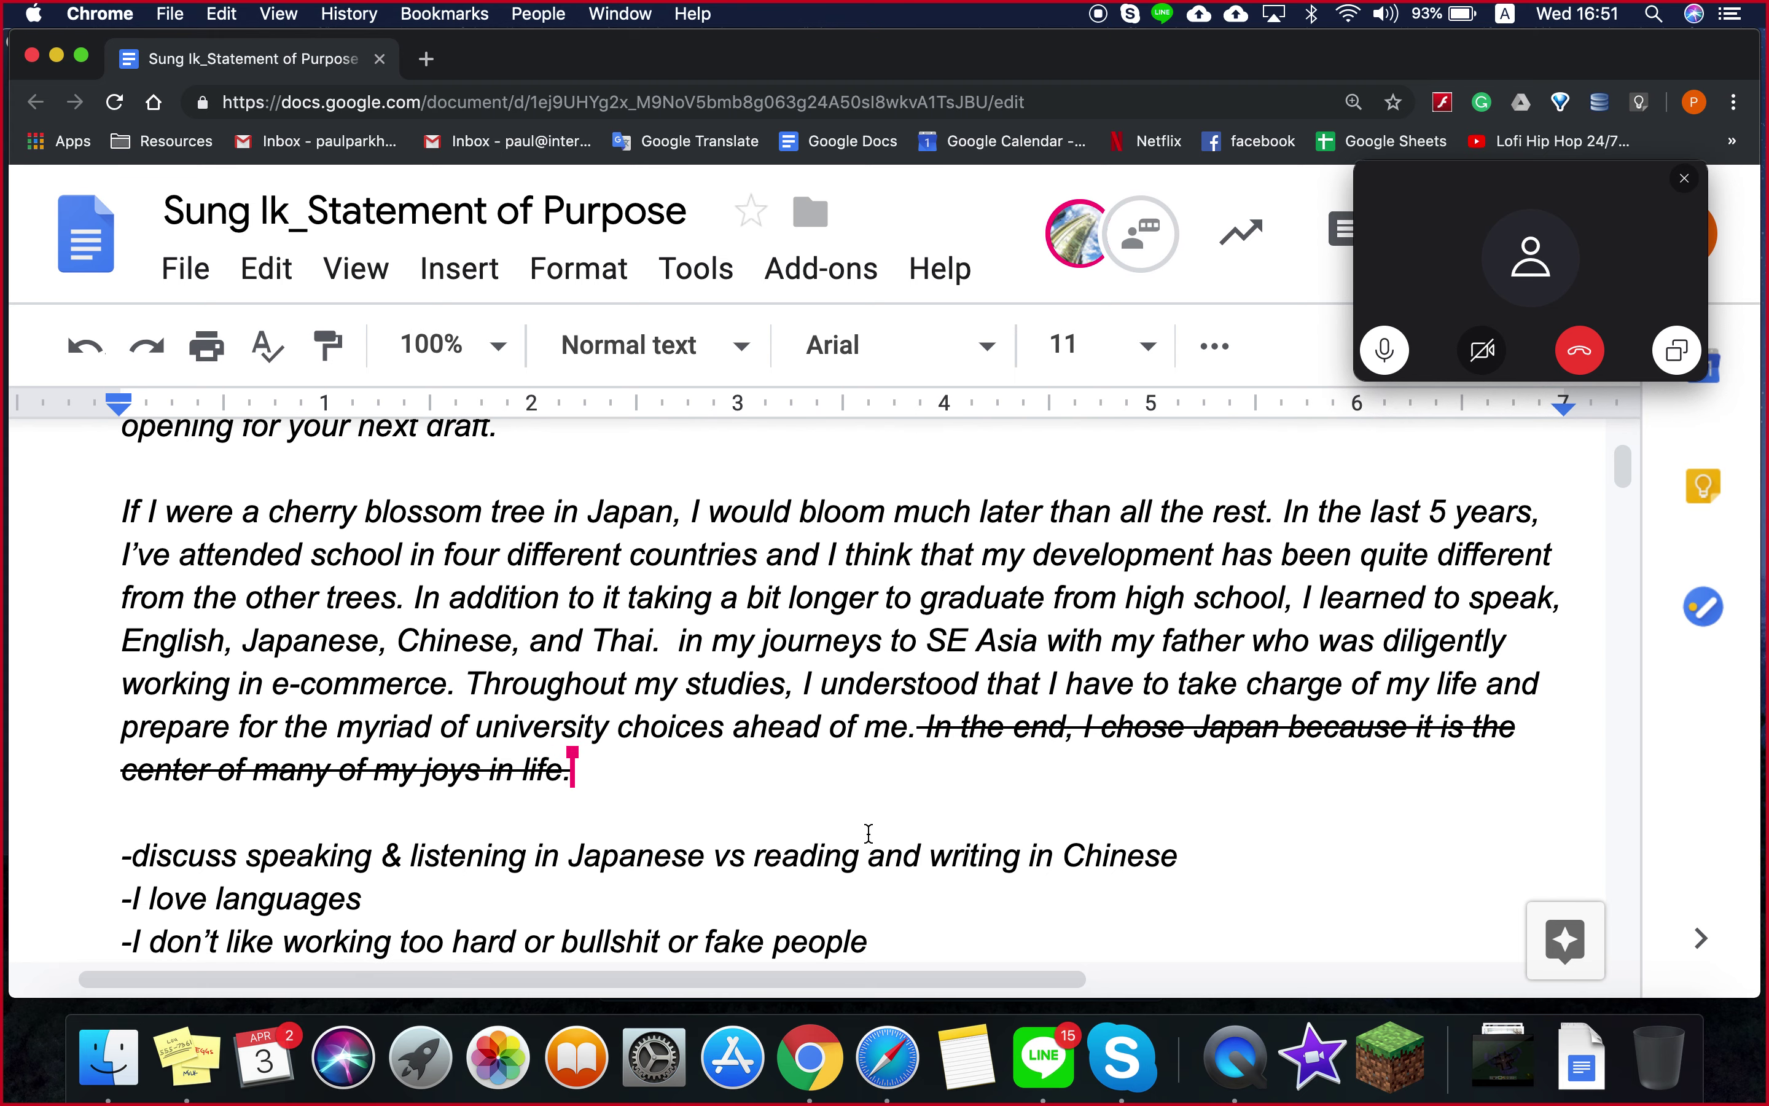
scroll(866, 834, "down", 5)
left_click(635, 752)
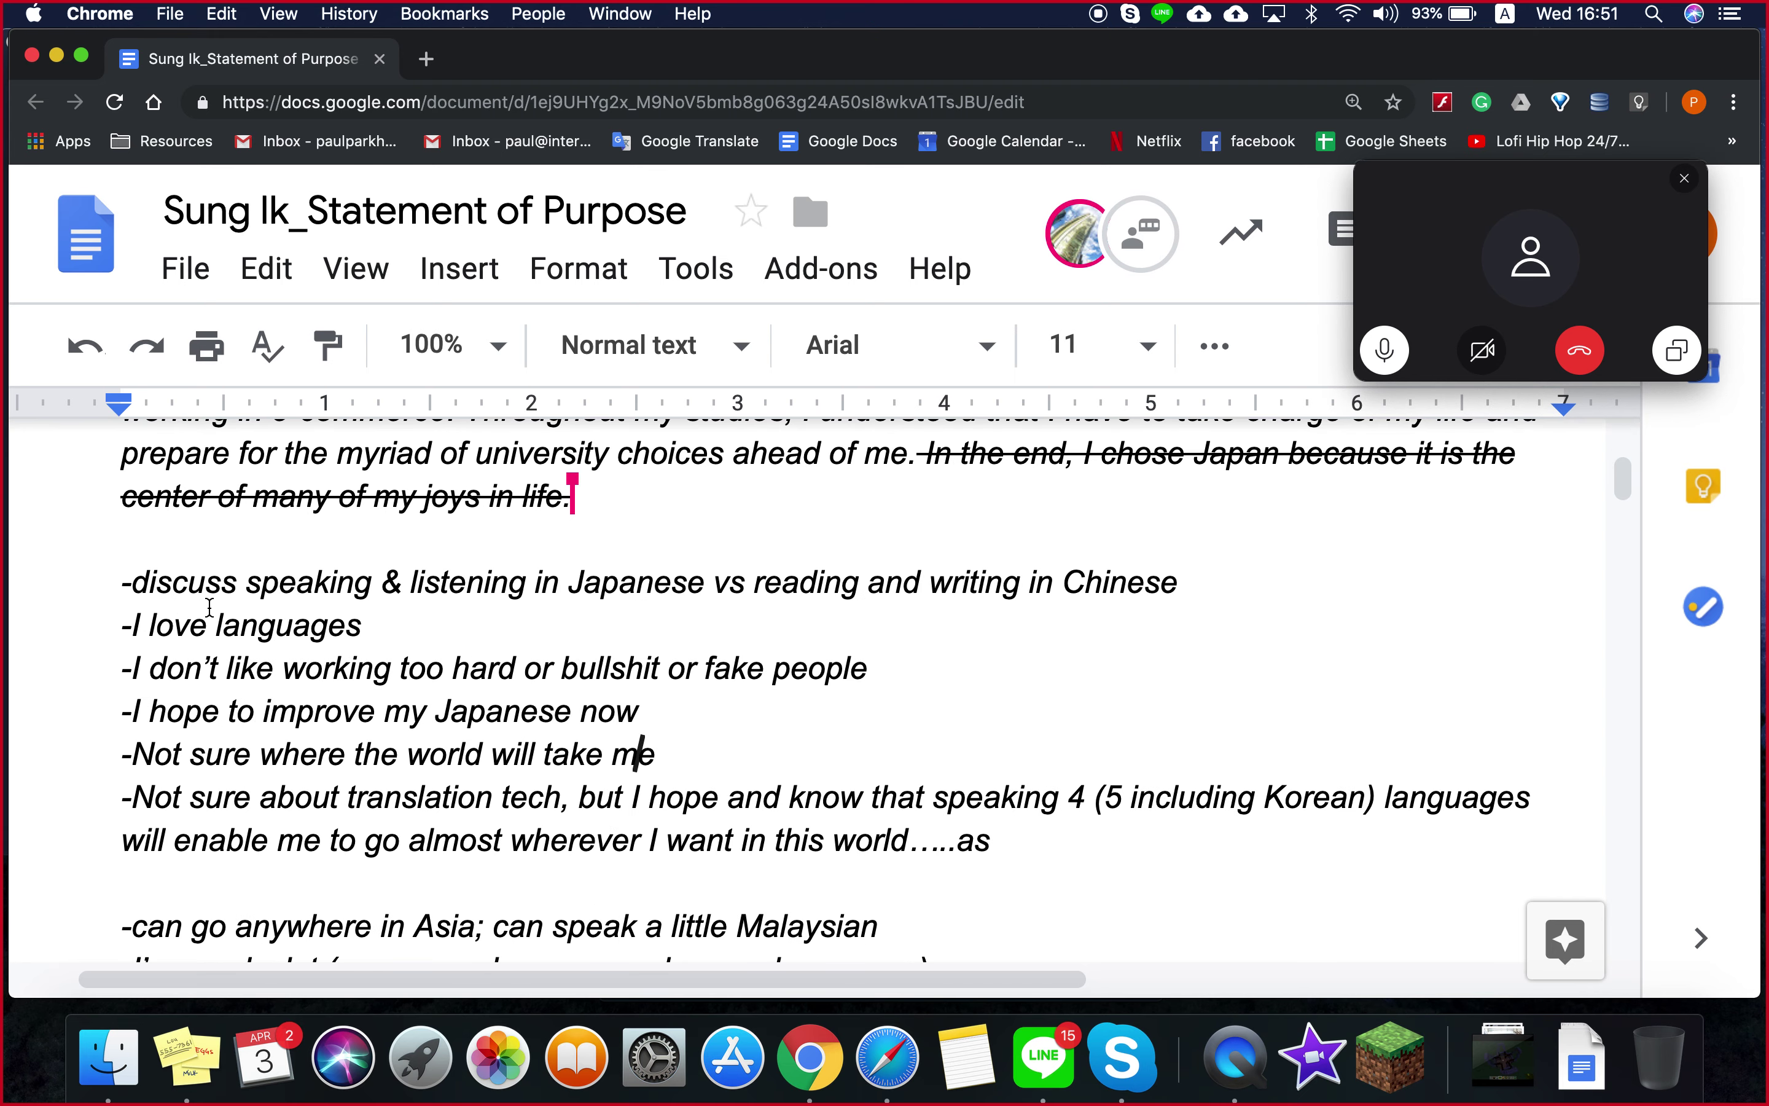
left_click(110, 578)
left_click_drag(111, 577, 50, 545)
scroll(1050, 860, "down", 1)
- Highlight the '4 (5 including Korean)' phrase, then bring up QuickTime Player's File menu
left_click(1050, 863)
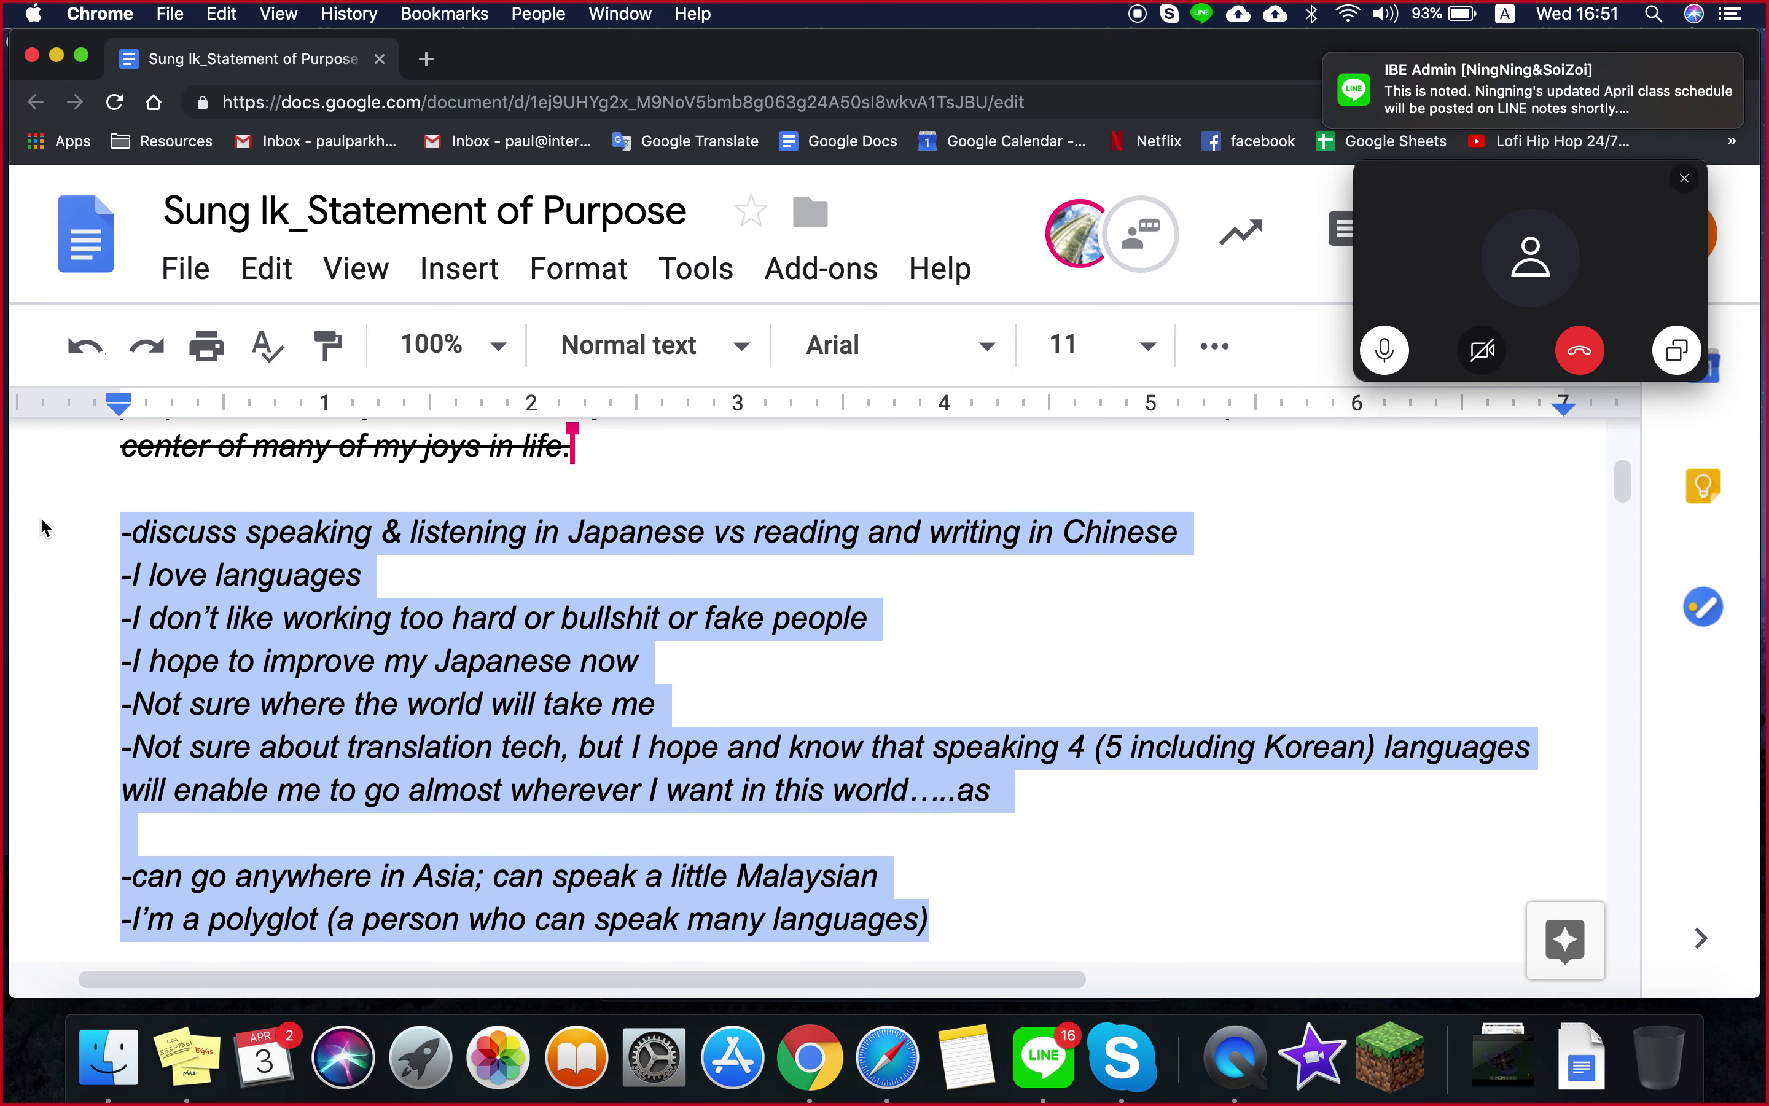
left_click(40, 516)
left_click_drag(965, 748, 1408, 750)
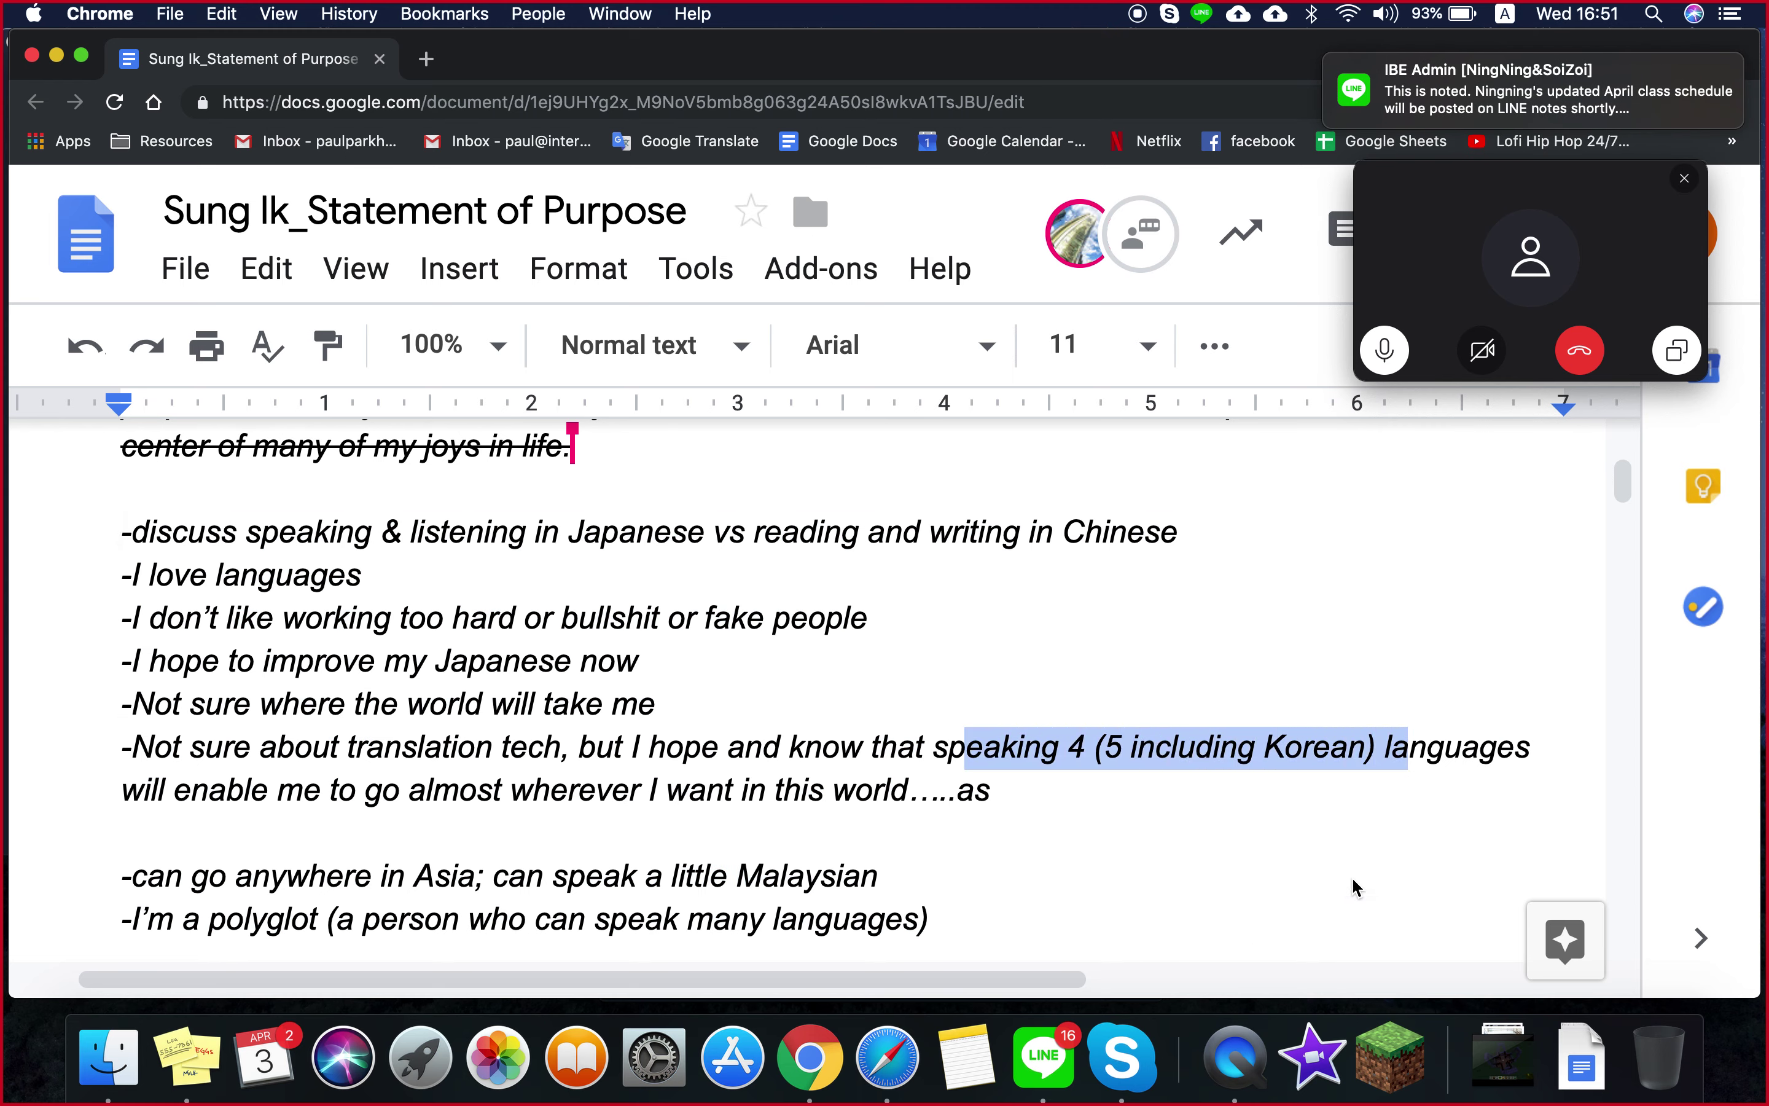
double_click(1288, 879)
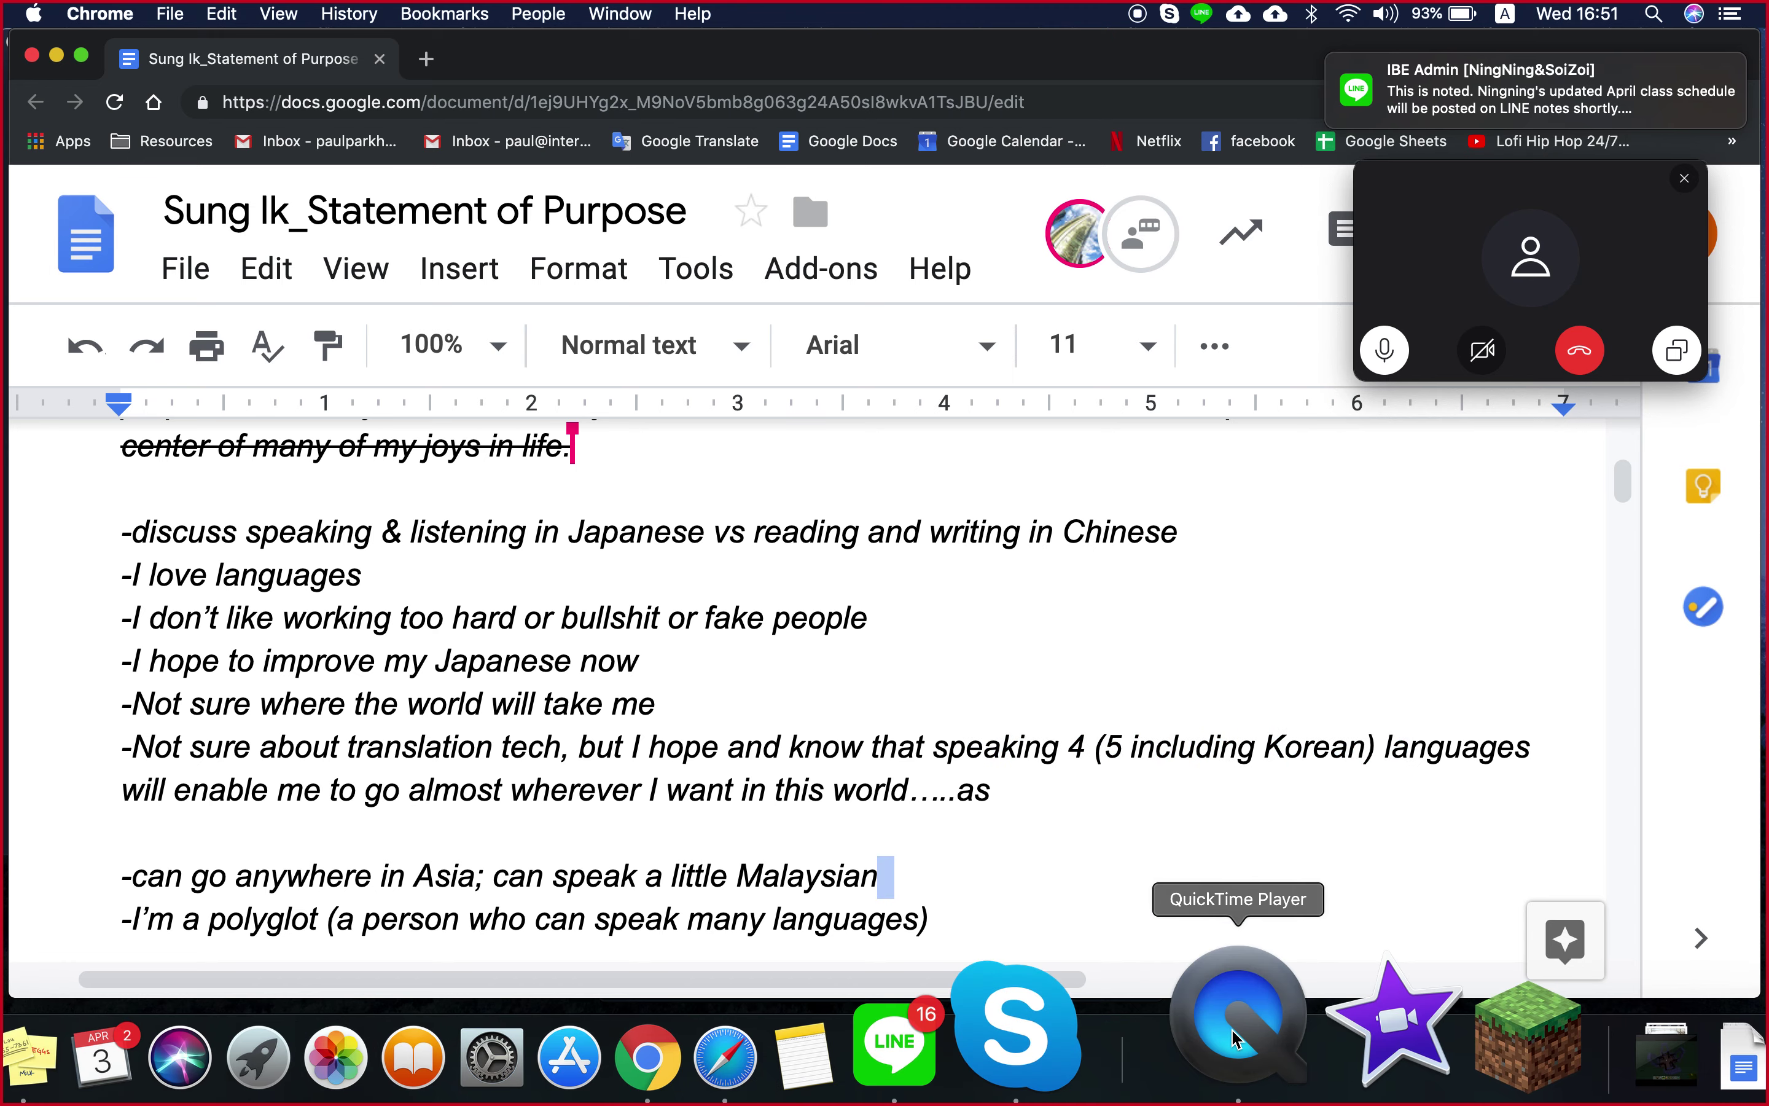
left_click(1246, 1018)
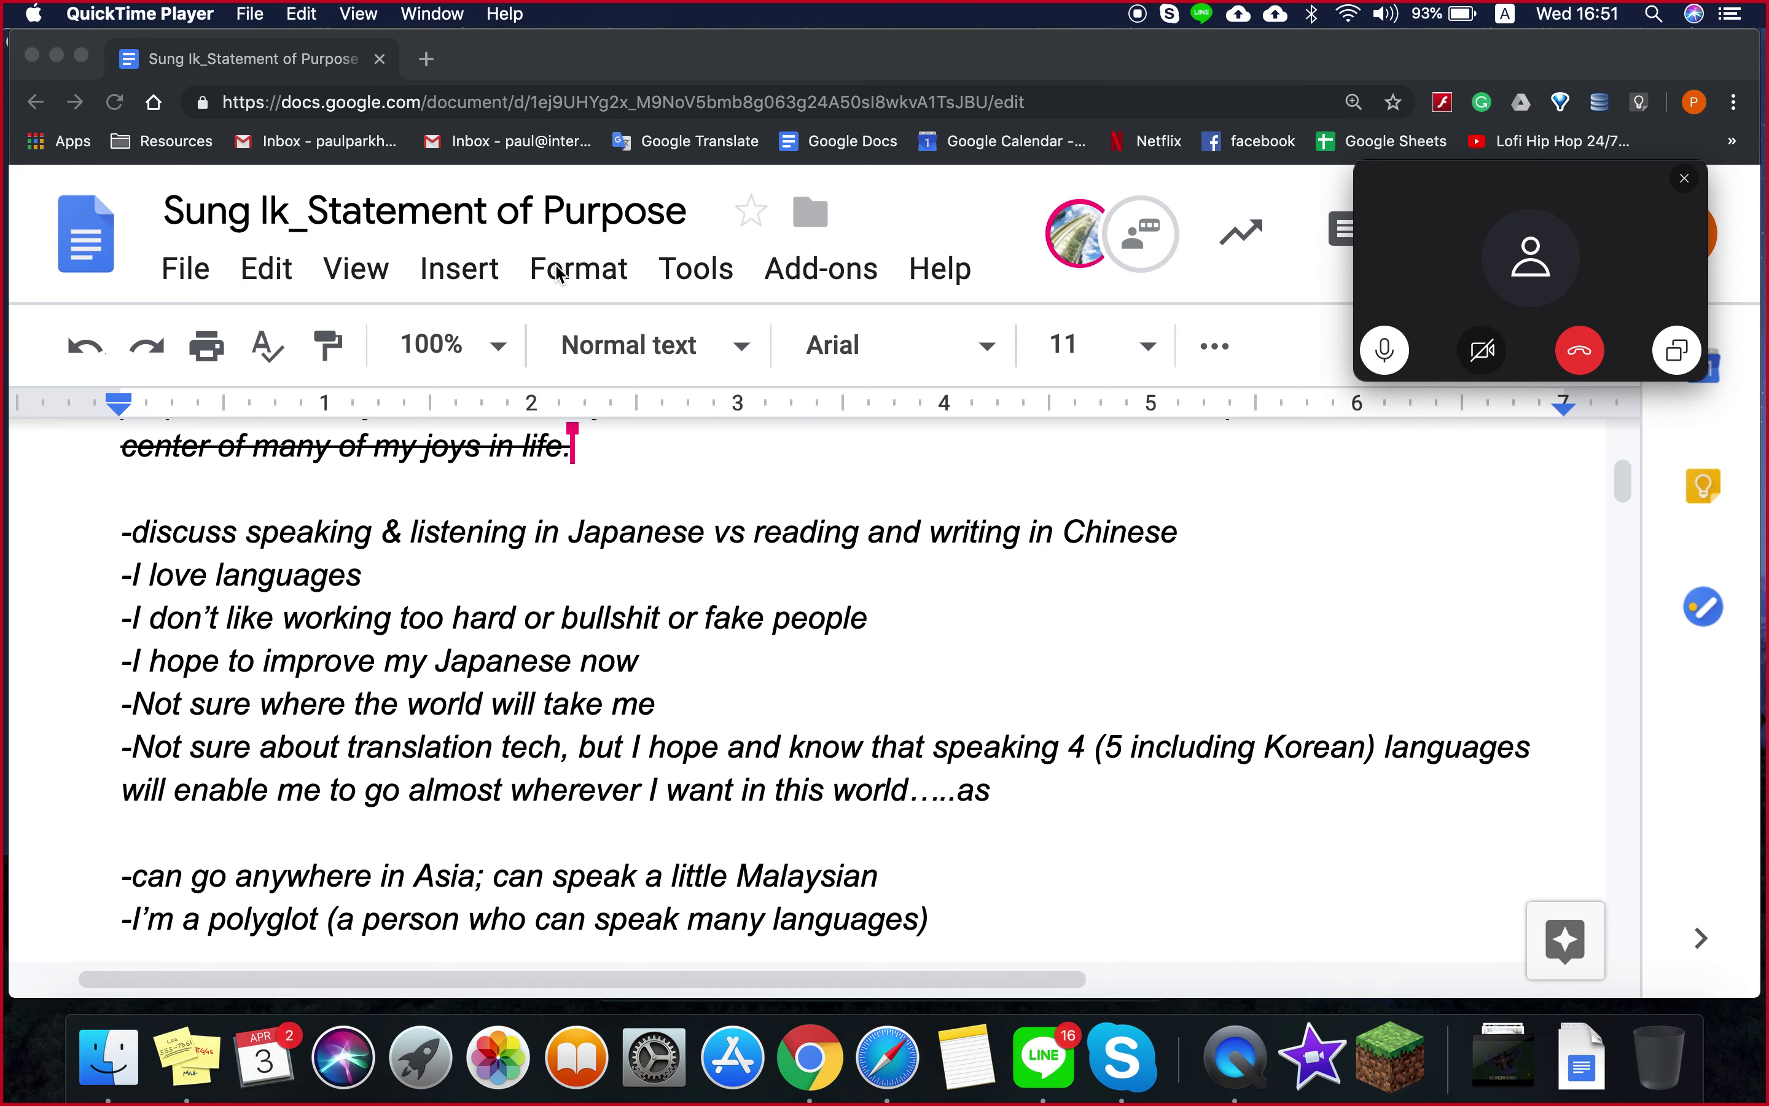
left_click(237, 16)
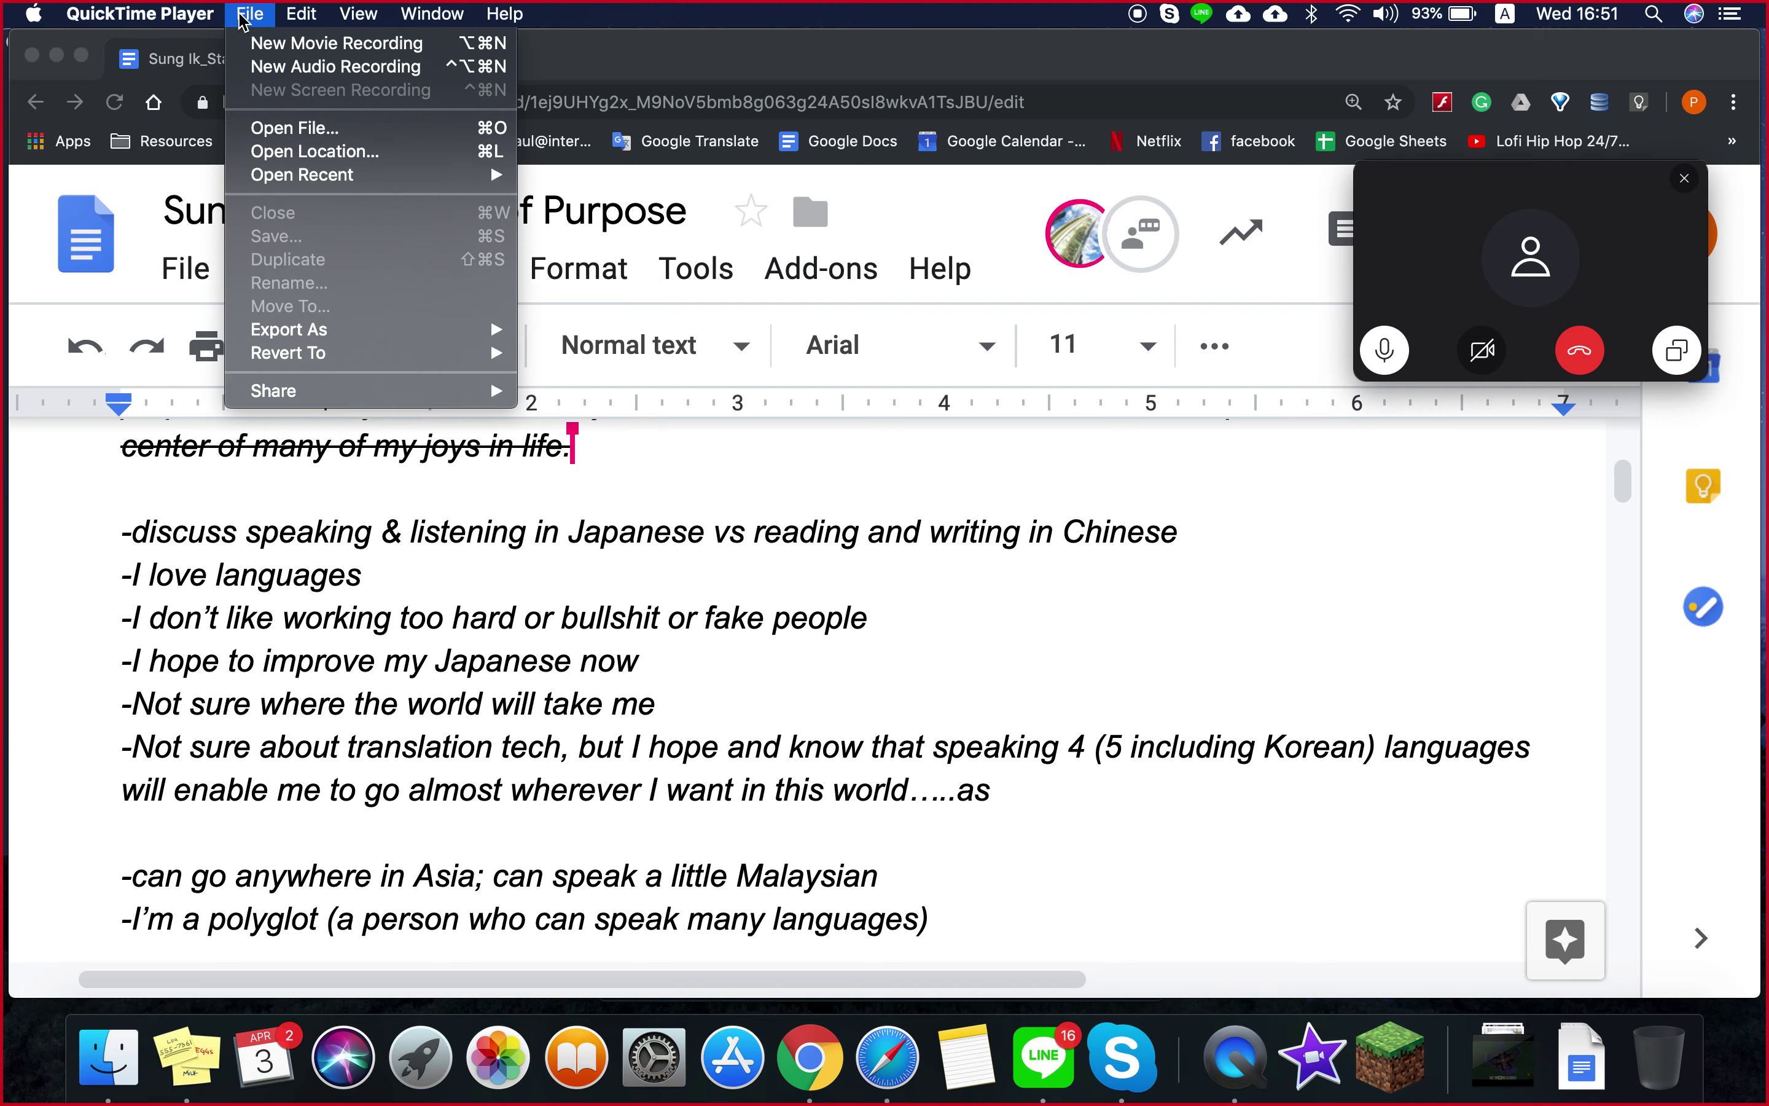